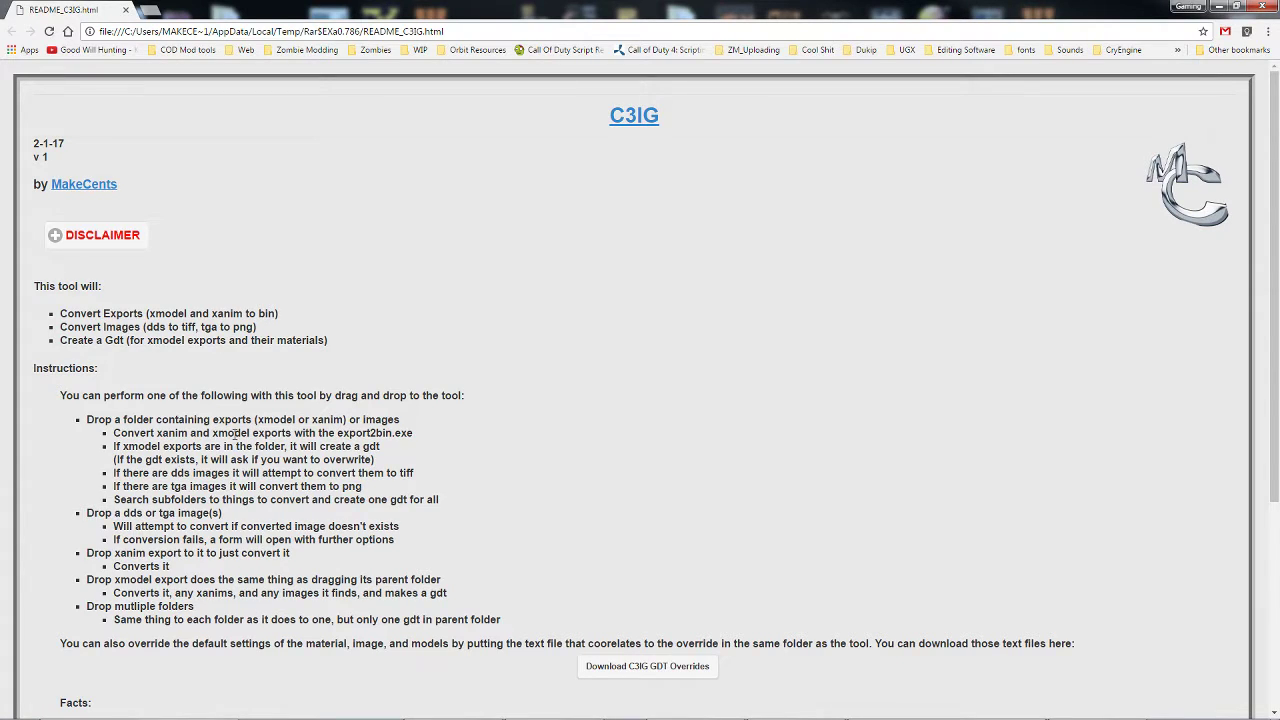
Read through the C3IG readme's instructions, override notes, facts and credits, and leave the browser.
{"action": "scroll", "coordinate": [392, 424], "scroll_direction": "down", "scroll_amount": 1}
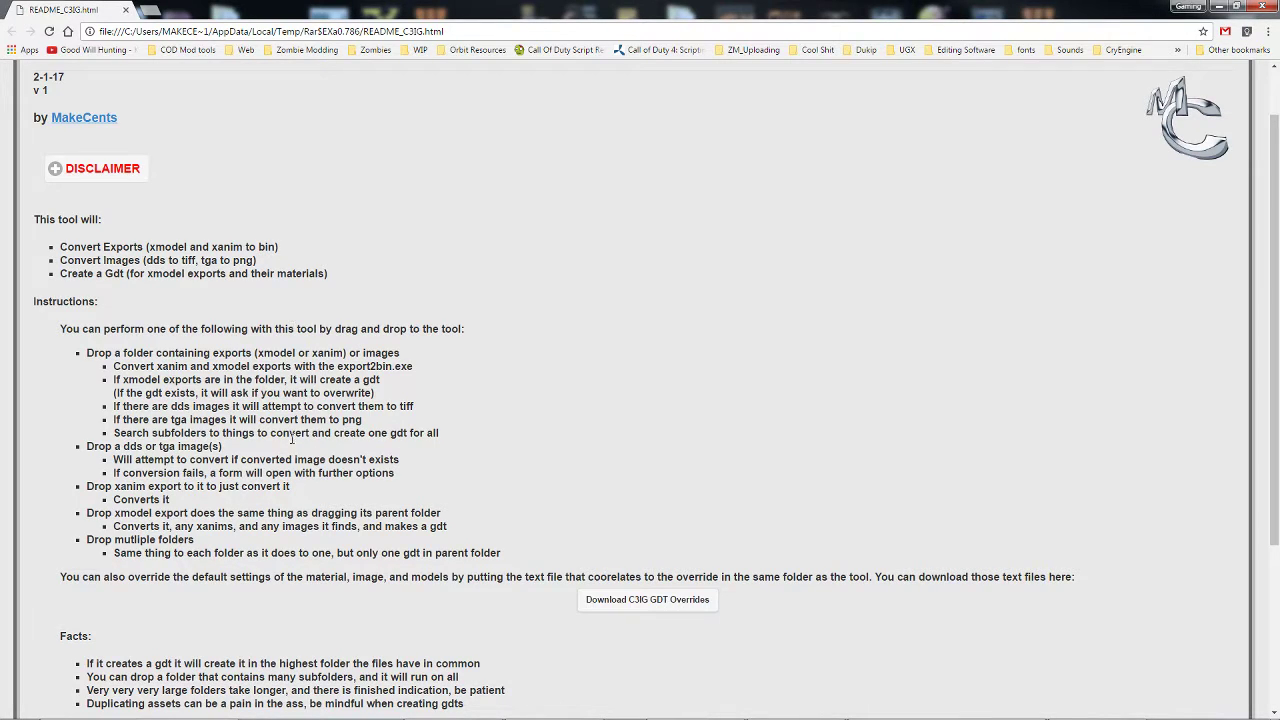
{"action": "scroll", "coordinate": [206, 335], "scroll_direction": "down", "scroll_amount": 2}
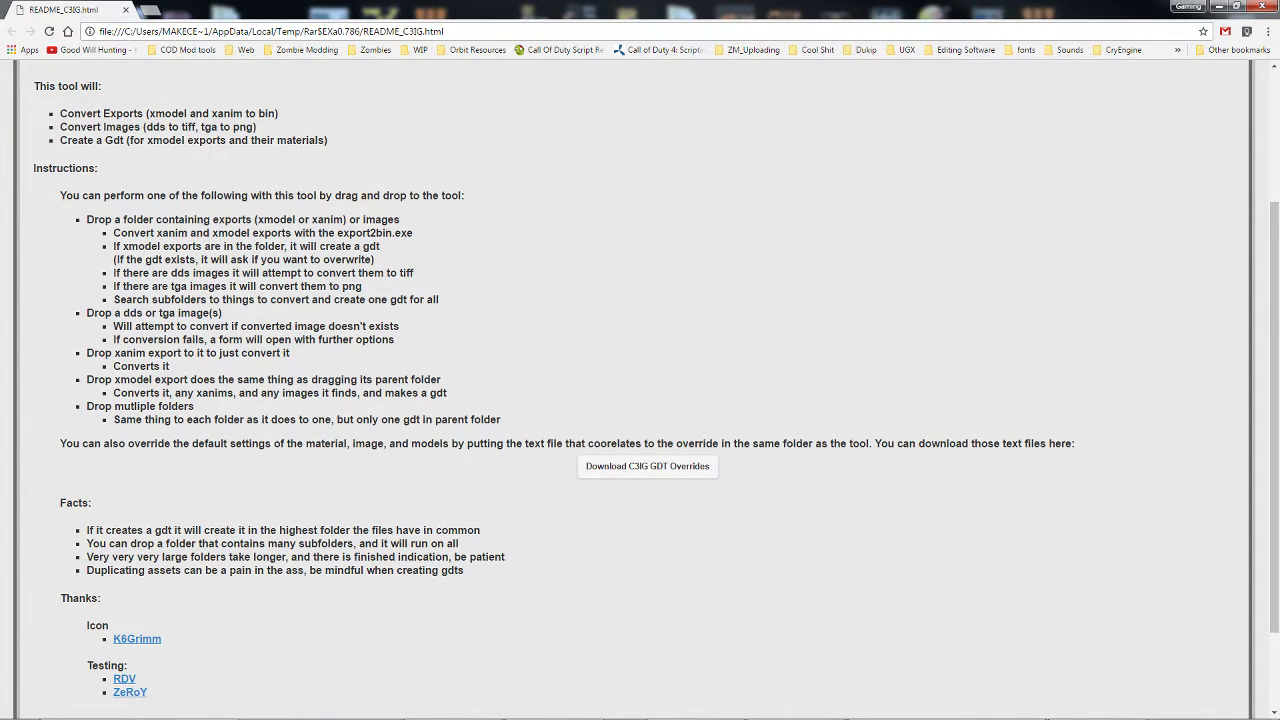
{"action": "scroll", "coordinate": [640, 390], "scroll_direction": "up", "scroll_amount": 1}
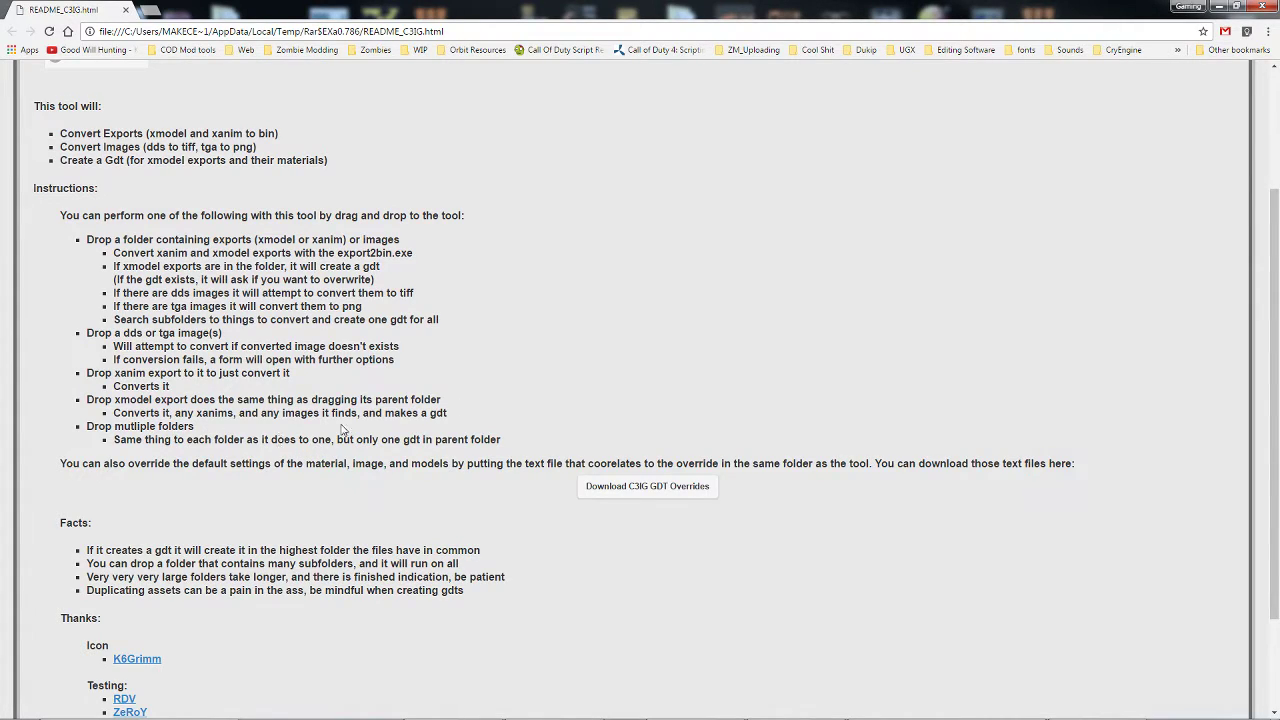
{"action": "scroll", "coordinate": [345, 431], "scroll_direction": "down", "scroll_amount": 1}
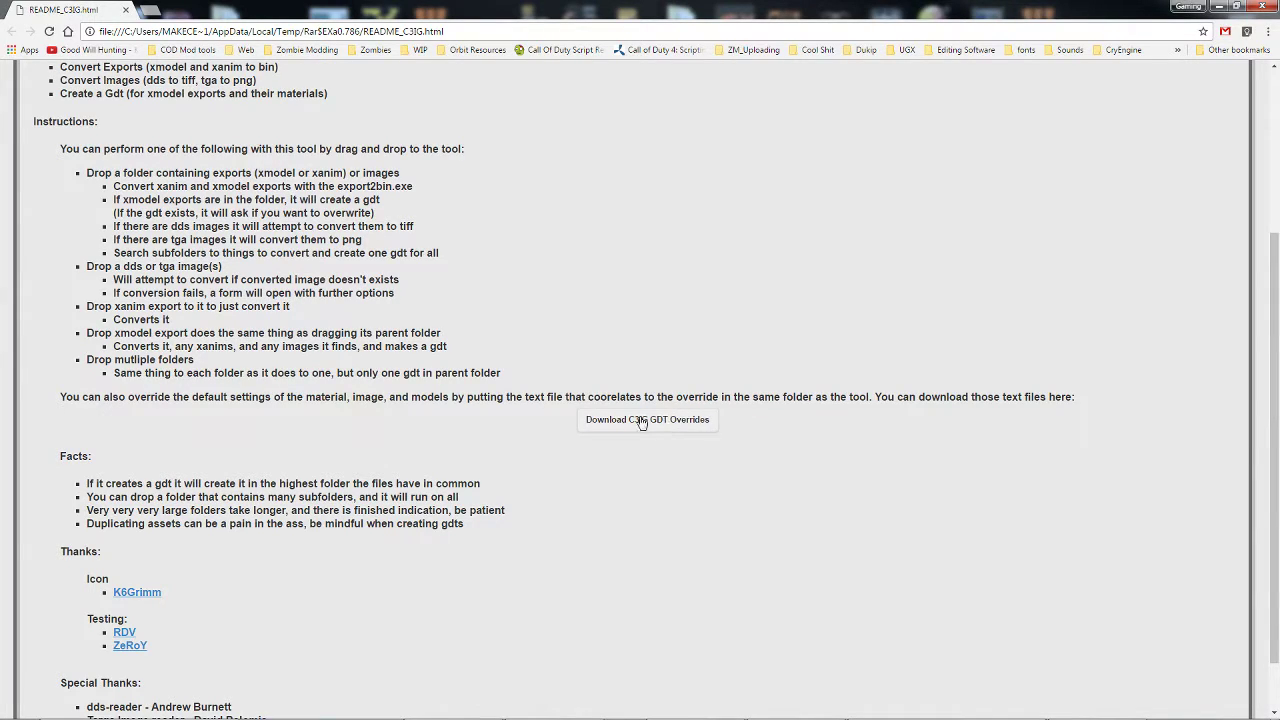
{"action": "scroll", "coordinate": [533, 408], "scroll_direction": "down", "scroll_amount": 1}
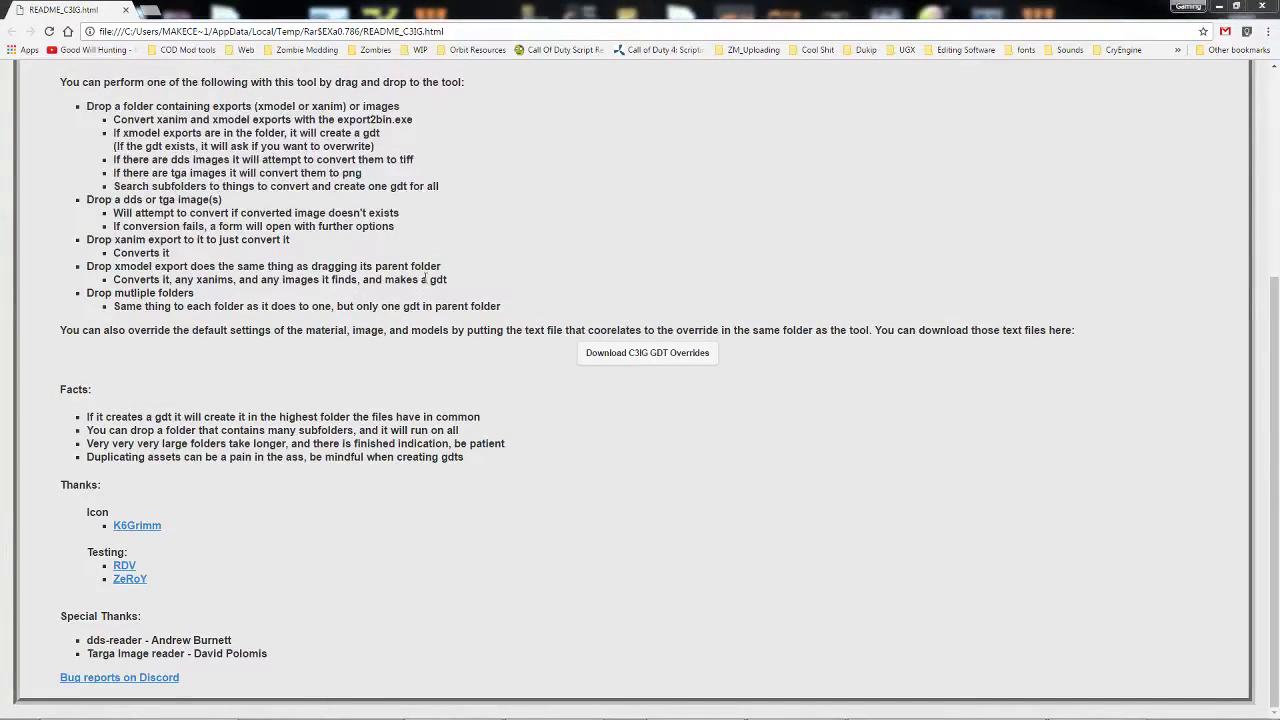
{"action": "left_click", "coordinate": [1262, 6]}
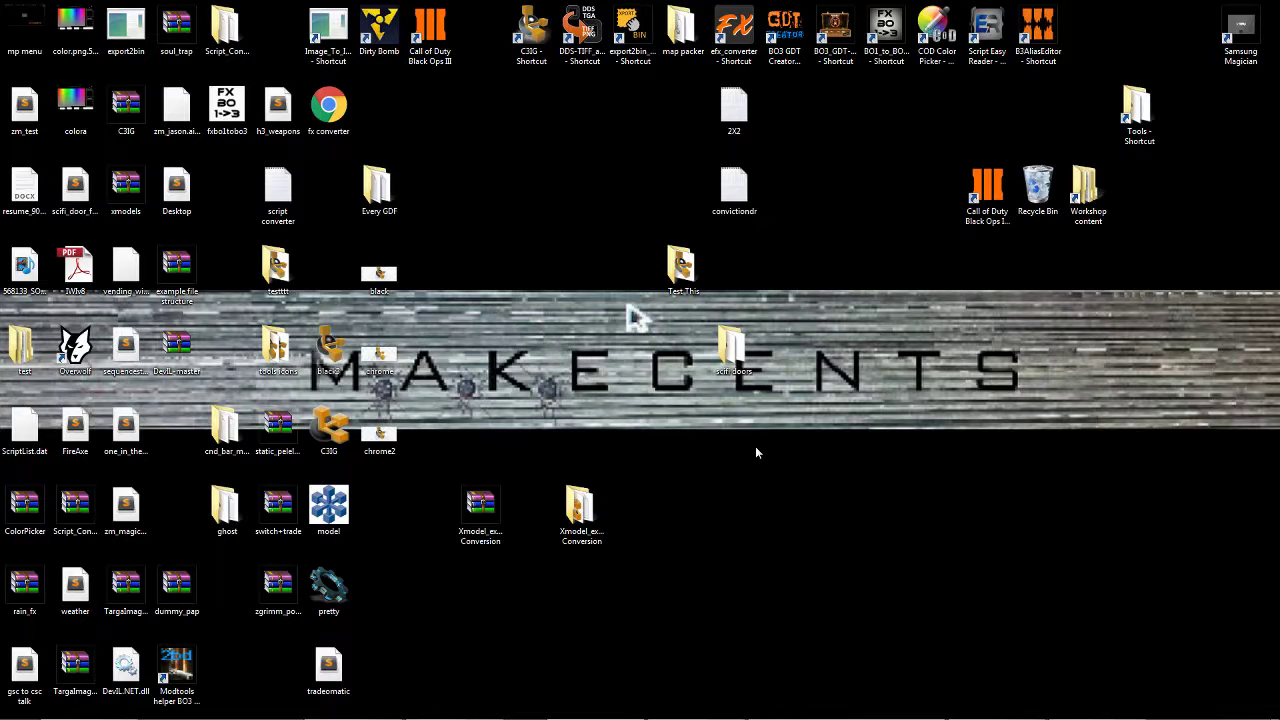
Switch to Windows Explorer and inspect the export files and source images in the Lime - ghost folder's me_brick_wall_dest subfolder.
{"action": "mouse_move", "coordinate": [610, 714]}
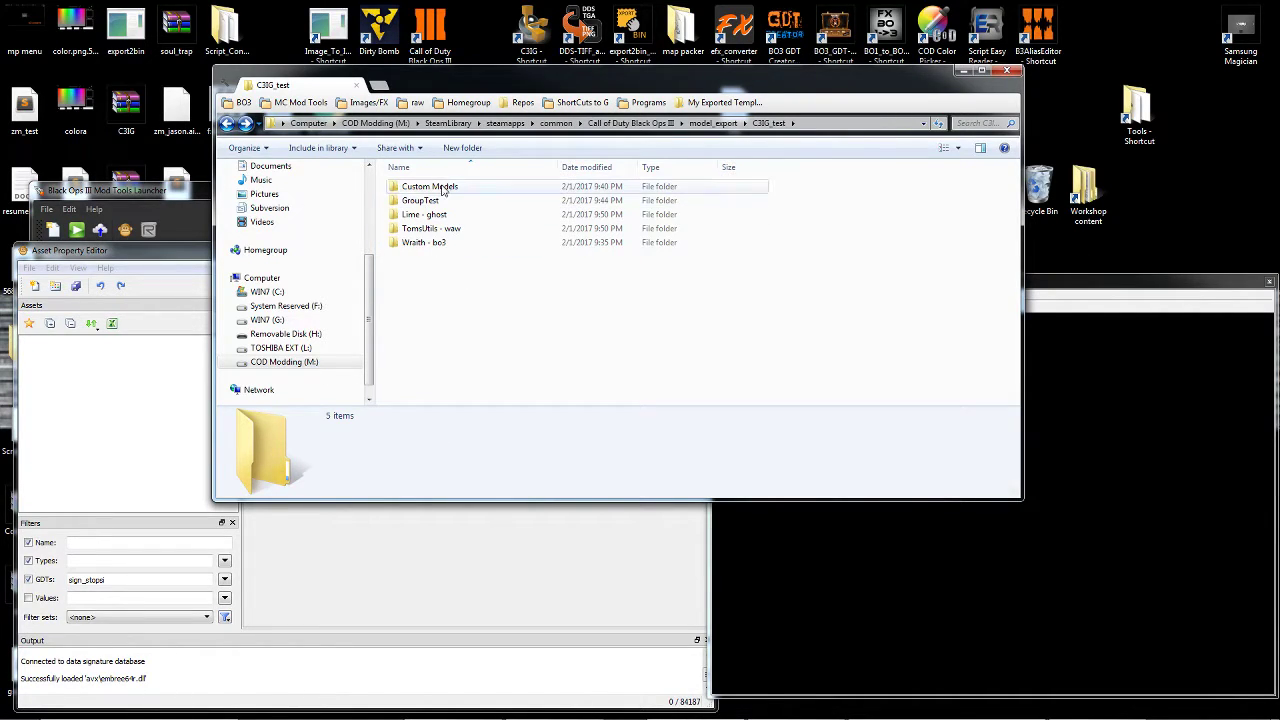
{"action": "double_click", "coordinate": [434, 215]}
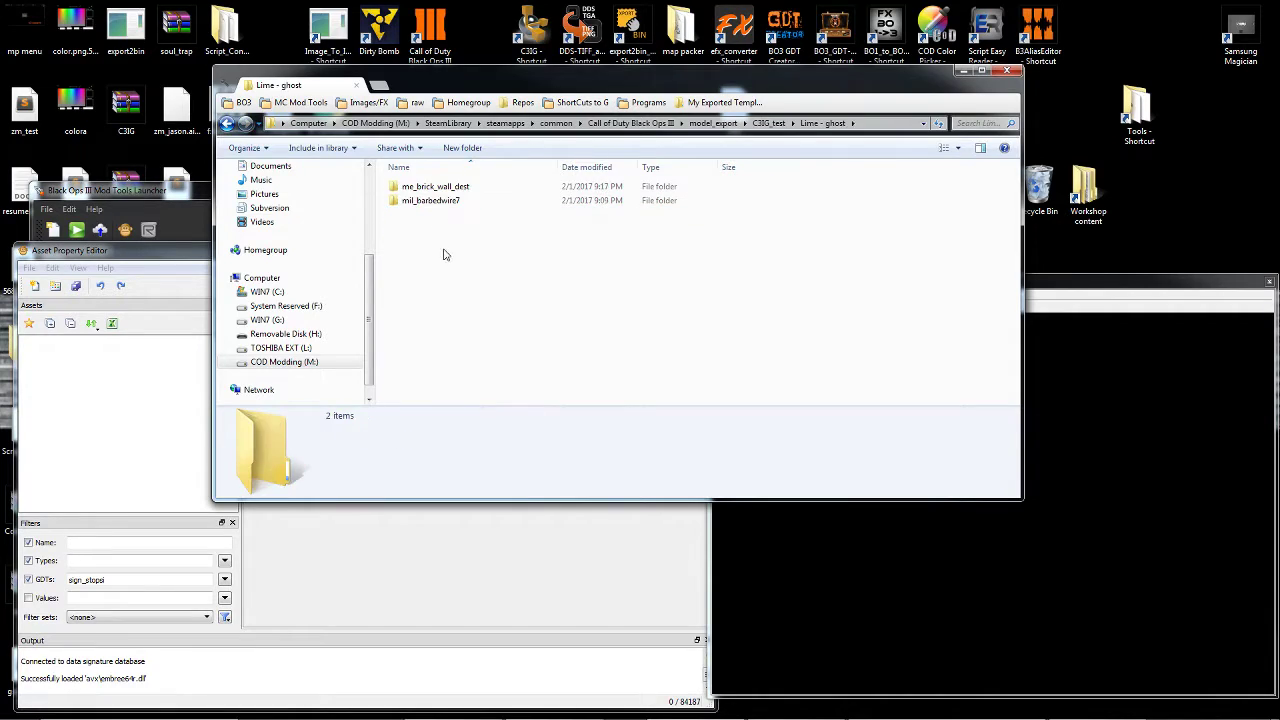
{"action": "mouse_move", "coordinate": [439, 192]}
{"action": "left_mouse_down"}
{"action": "mouse_move", "coordinate": [436, 252]}
{"action": "mouse_move", "coordinate": [548, 55]}
{"action": "mouse_move", "coordinate": [470, 180]}
{"action": "mouse_move", "coordinate": [446, 191]}
{"action": "left_mouse_up"}
{"action": "double_click", "coordinate": [446, 191]}
{"action": "left_click", "coordinate": [645, 270]}
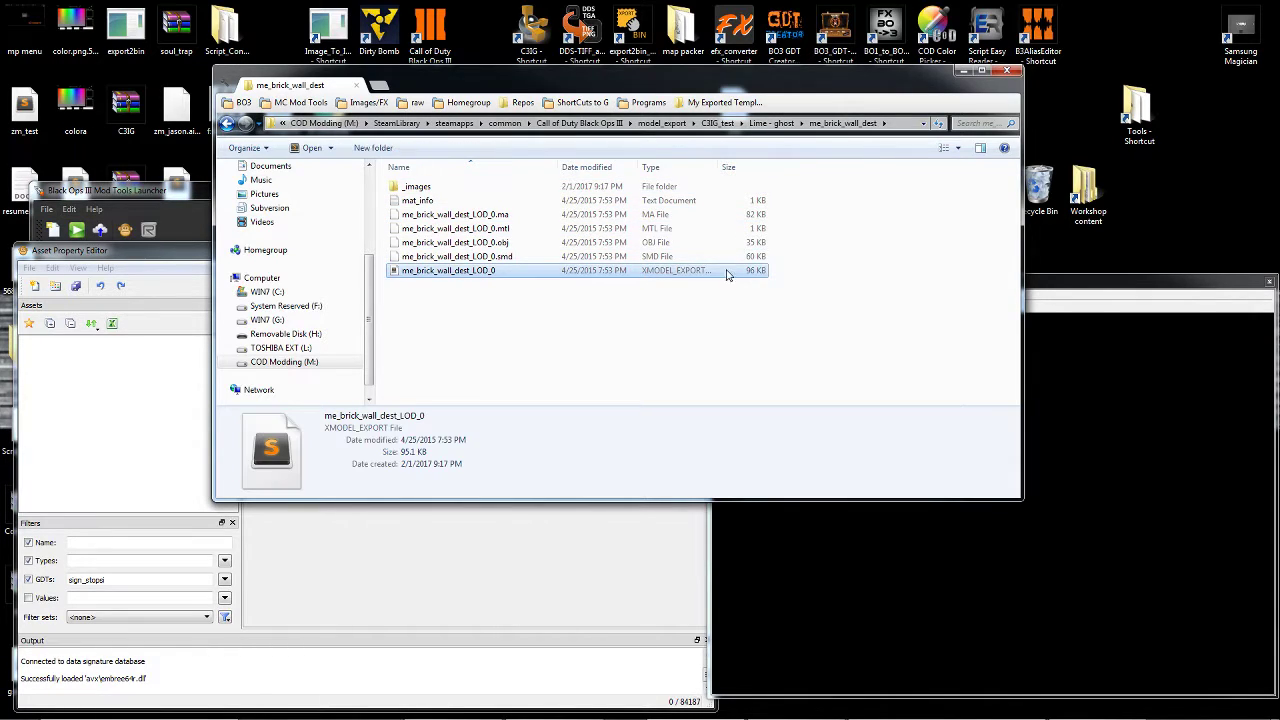
{"action": "double_click", "coordinate": [422, 189]}
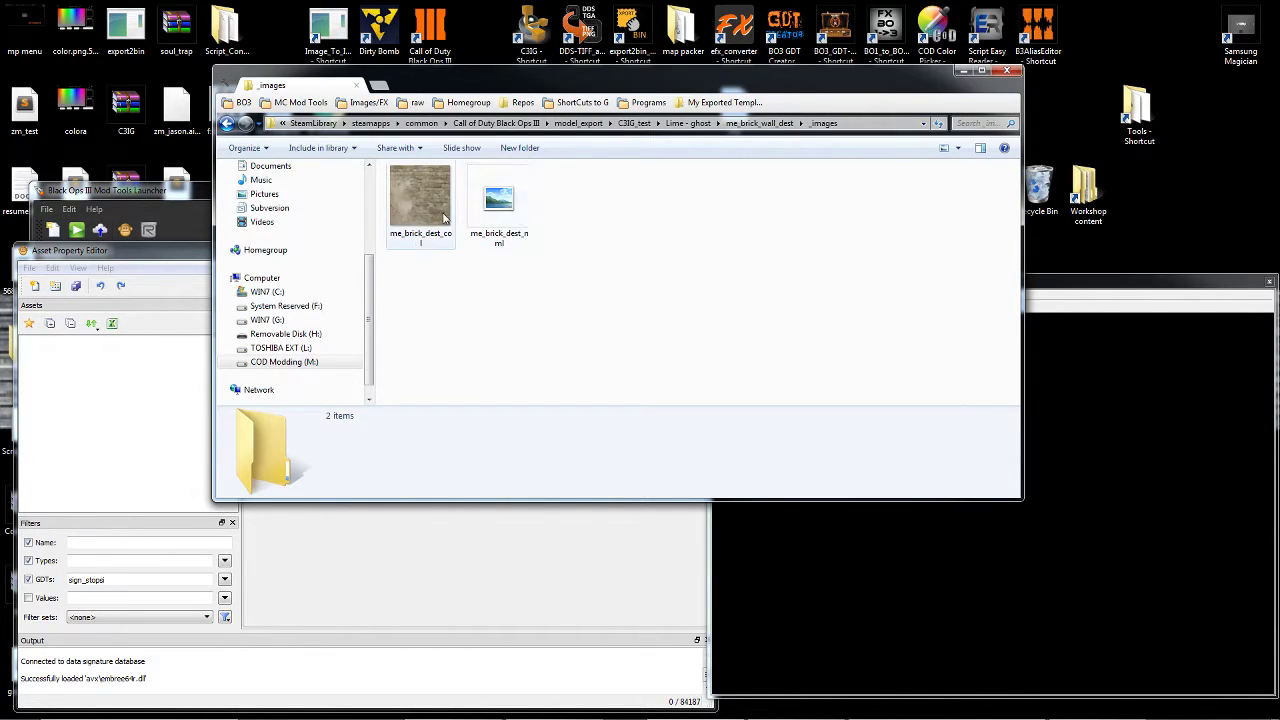
{"action": "left_click", "coordinate": [443, 213]}
{"action": "left_click", "coordinate": [491, 193]}
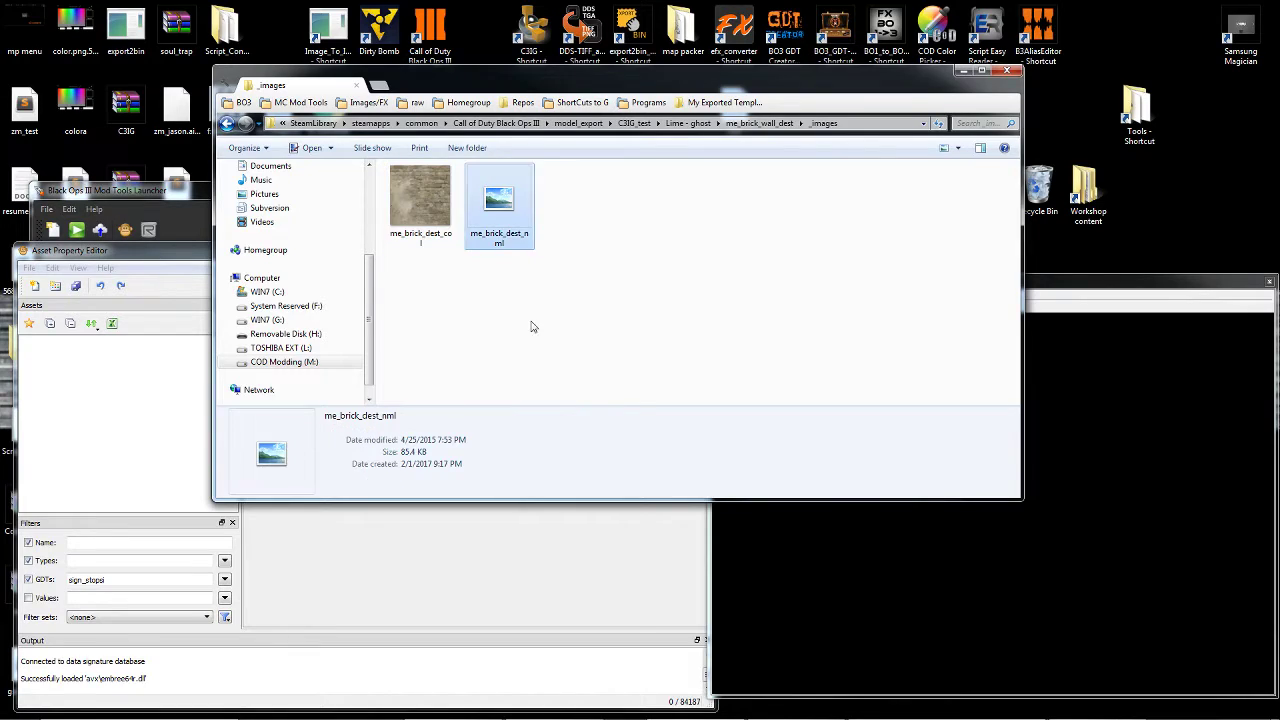
{"action": "left_click", "coordinate": [420, 200]}
{"action": "left_click", "coordinate": [759, 123]}
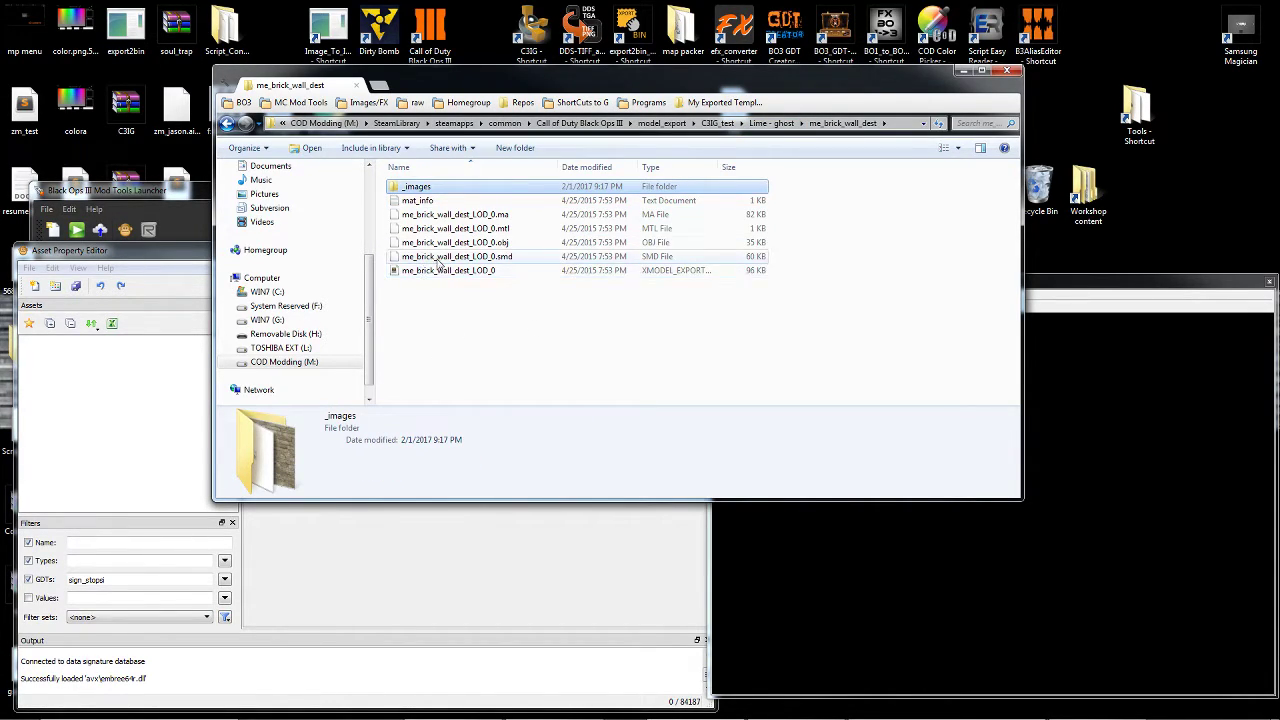
Convert the me_brick_wall_dest folder with C3IG and check the GDT and XMODEL_BIN files in it.
{"action": "left_click", "coordinate": [768, 123]}
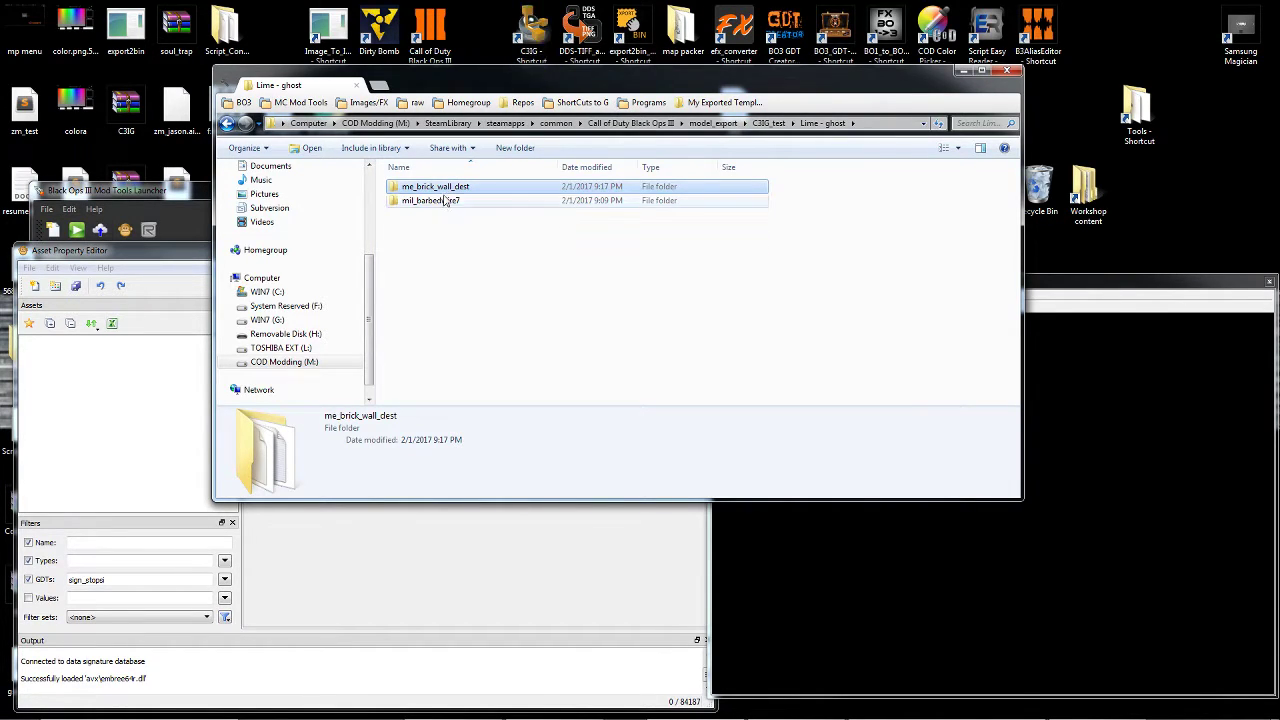
{"action": "double_click", "coordinate": [418, 186]}
{"action": "left_click", "coordinate": [688, 218]}
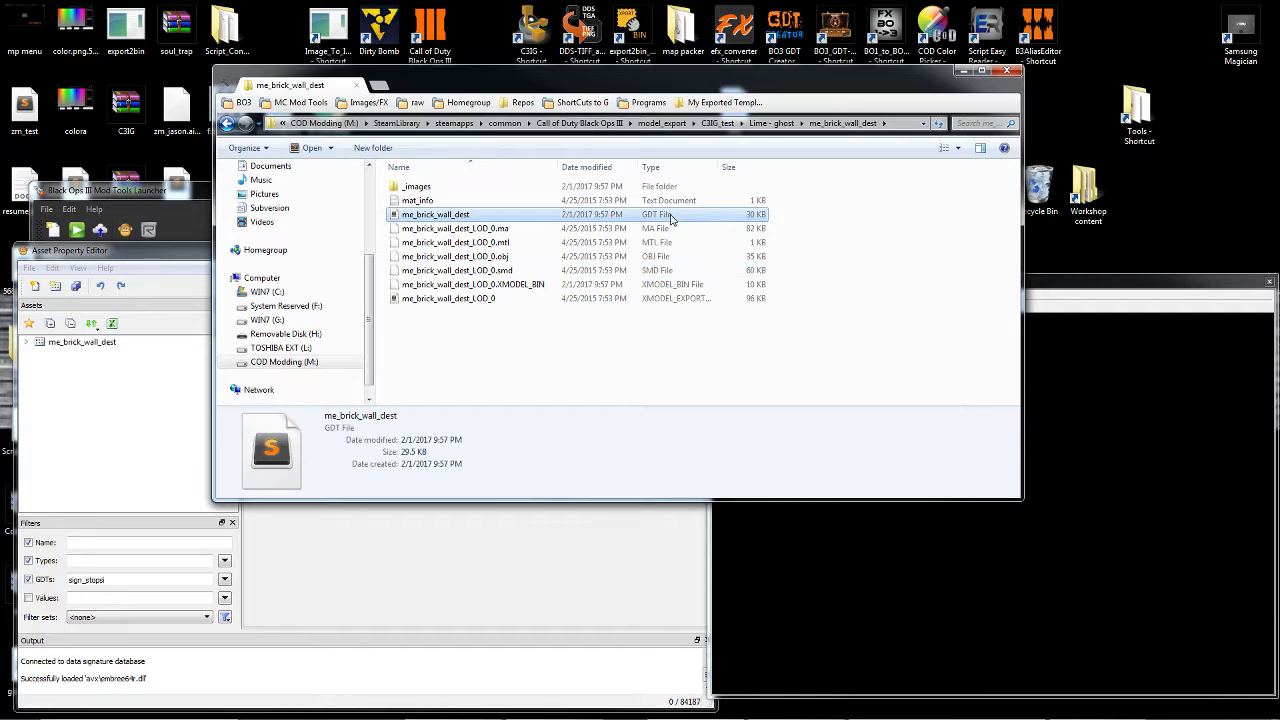
{"action": "left_click", "coordinate": [680, 285]}
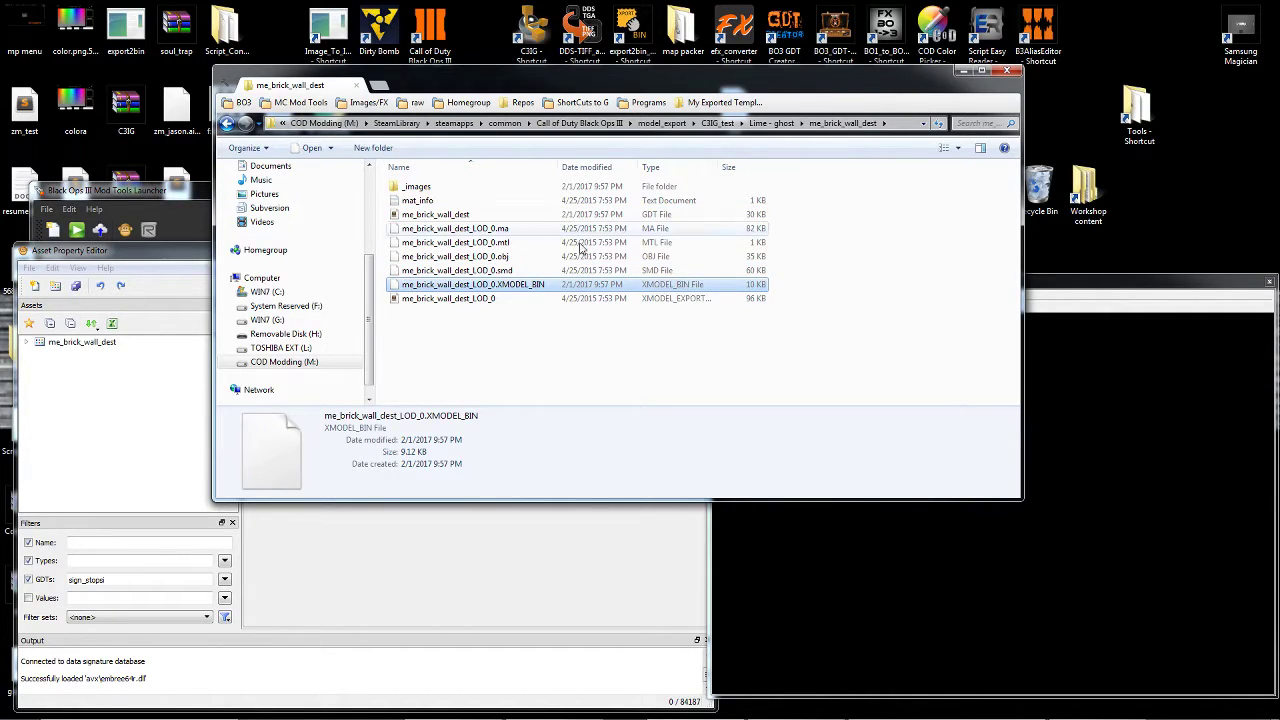
Inspect the converted textures in me_brick_wall_dest's _images folder and return to the Lime - ghost folder.
{"action": "left_click", "coordinate": [418, 187]}
{"action": "left_click", "coordinate": [418, 188]}
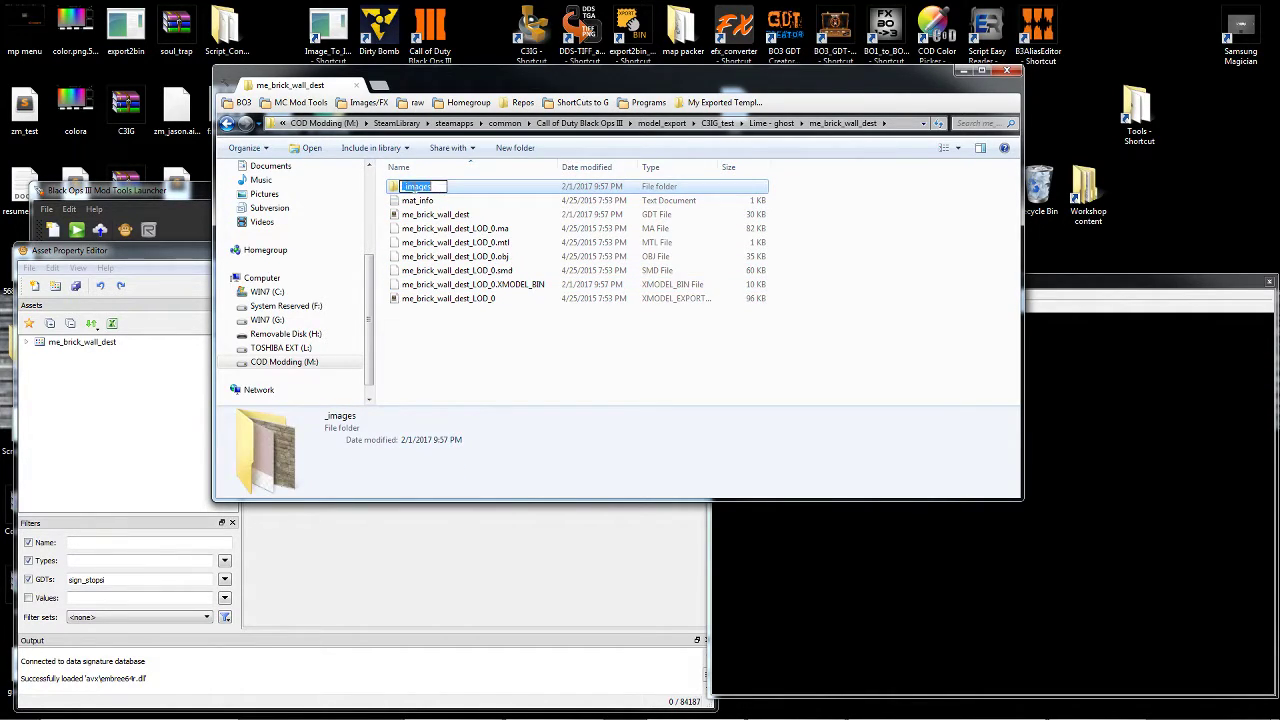
{"action": "left_click", "coordinate": [429, 201]}
{"action": "double_click", "coordinate": [421, 189]}
{"action": "left_click", "coordinate": [499, 215]}
{"action": "left_click", "coordinate": [659, 209]}
{"action": "left_click", "coordinate": [499, 200]}
{"action": "left_click", "coordinate": [420, 200]}
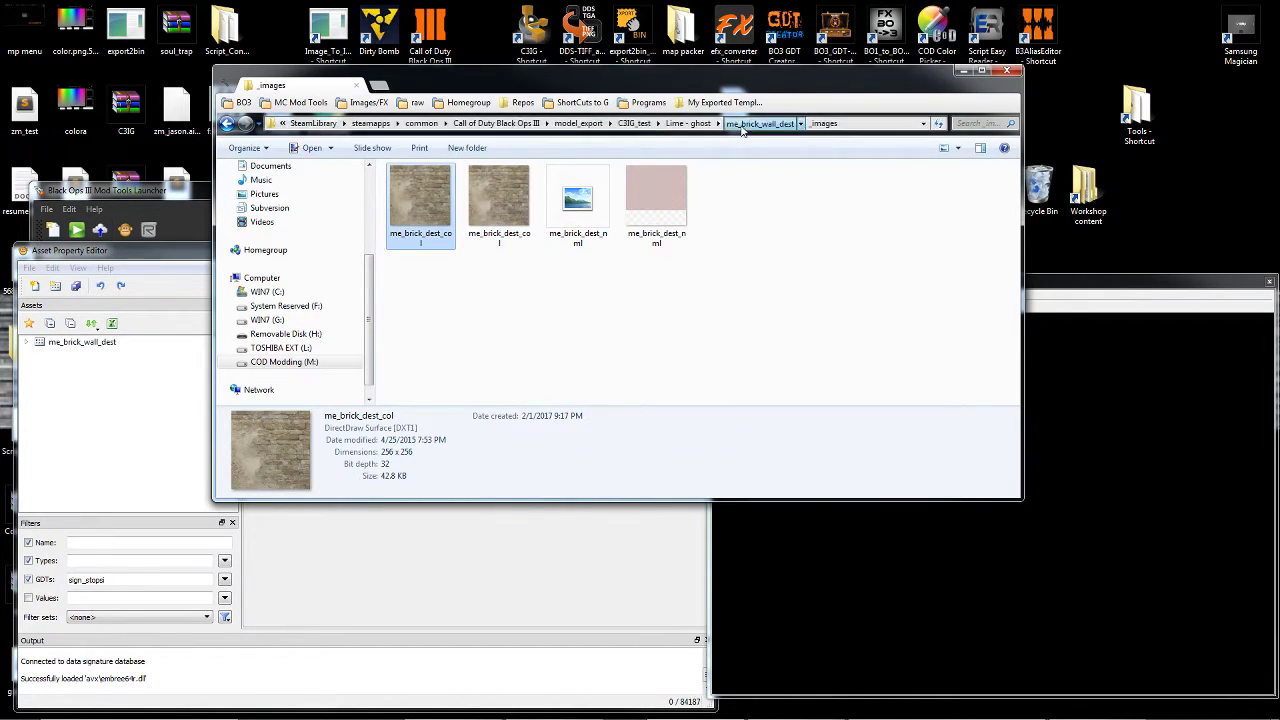
{"action": "left_click", "coordinate": [742, 127]}
{"action": "left_click", "coordinate": [766, 124]}
Switch to the Asset Property Editor and preview the me_brick_wall_dest_lod_0 model from the me_brick_wall_dest GDT, viewing it up close.
{"action": "left_click", "coordinate": [600, 520]}
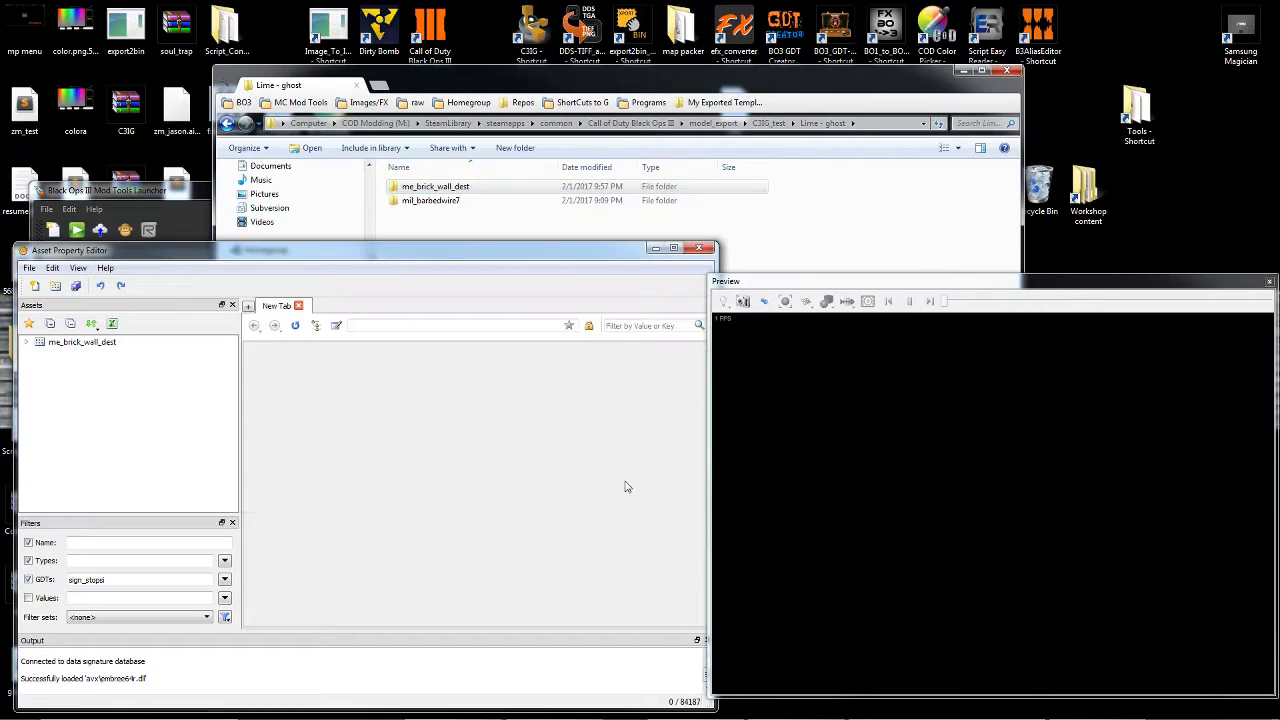
{"action": "left_click", "coordinate": [27, 342]}
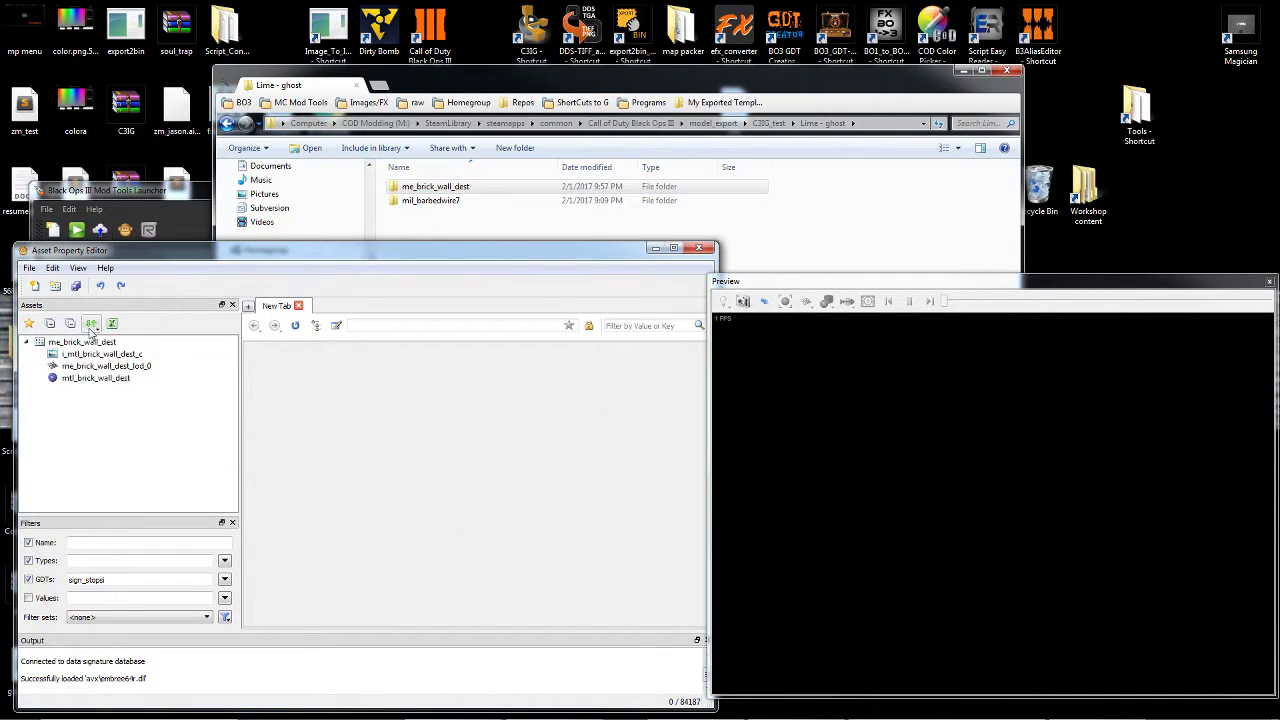
{"action": "left_click", "coordinate": [100, 366]}
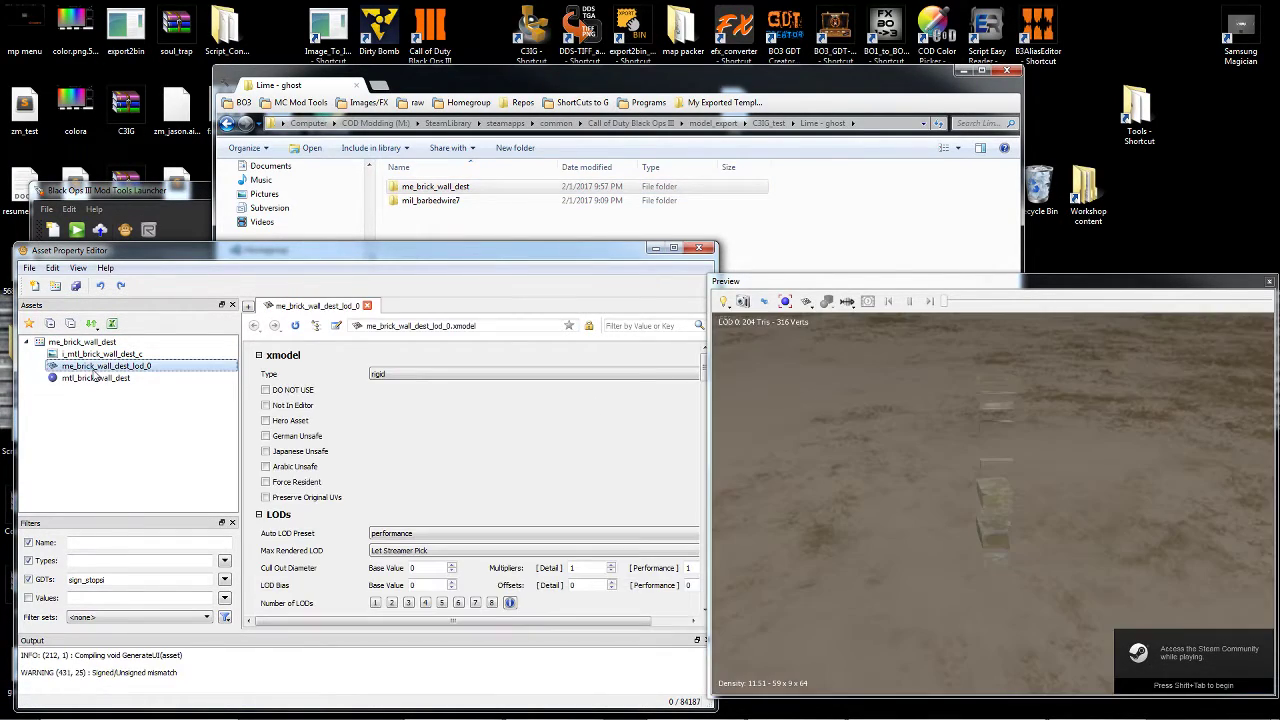
{"action": "left_click", "coordinate": [949, 459]}
{"action": "left_click_drag", "start_coordinate": [1039, 464], "coordinate": [1085, 342]}
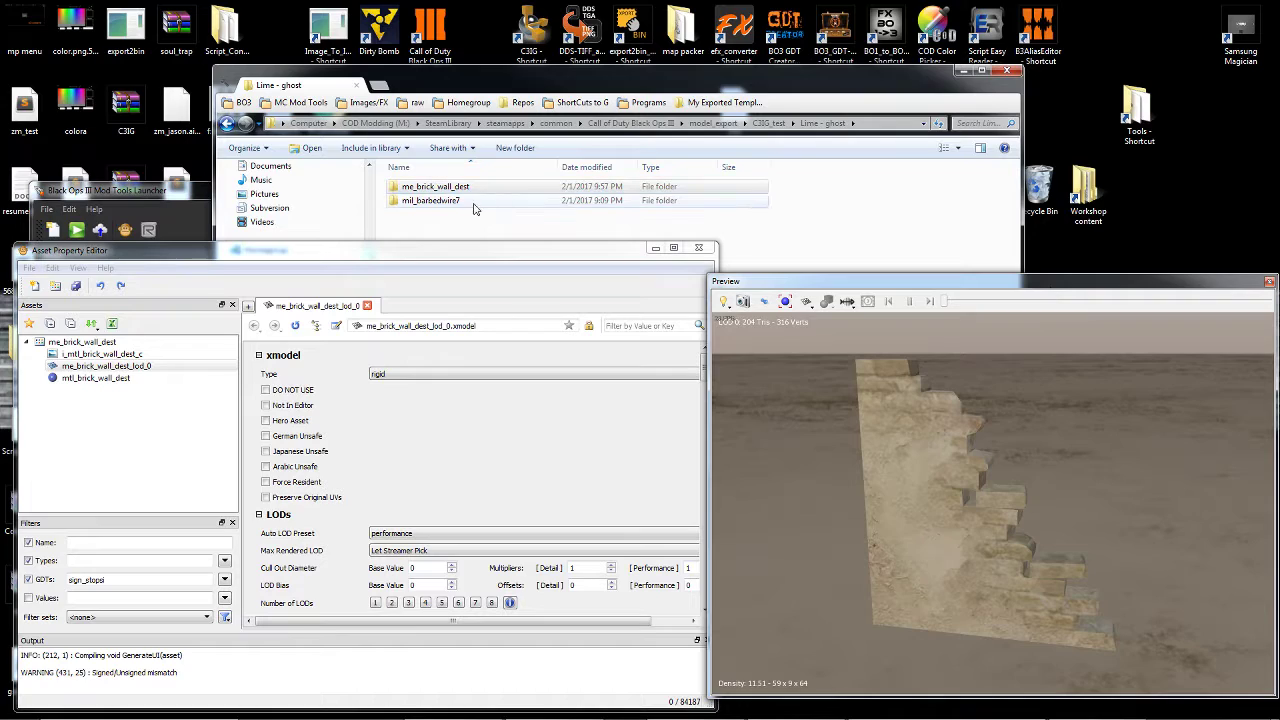
Convert the mil_barbedwire7 folder with the C3IG desktop shortcut and open the folder.
{"action": "left_click", "coordinate": [440, 203]}
{"action": "left_click_drag", "start_coordinate": [423, 206], "coordinate": [530, 32]}
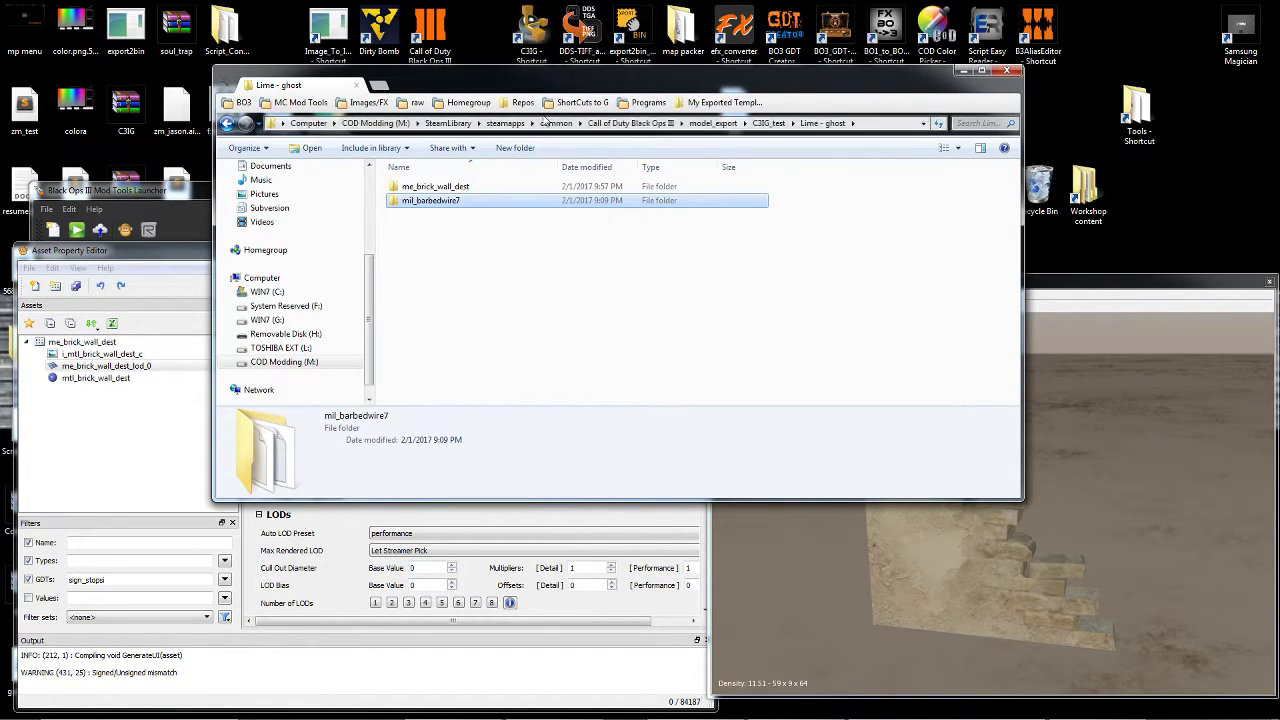
{"action": "double_click", "coordinate": [442, 203]}
Preview the mil_barbedwire7_lod_0 model from the mil_barbedwire7 GDT in the Asset Property Editor.
{"action": "left_click", "coordinate": [34, 402]}
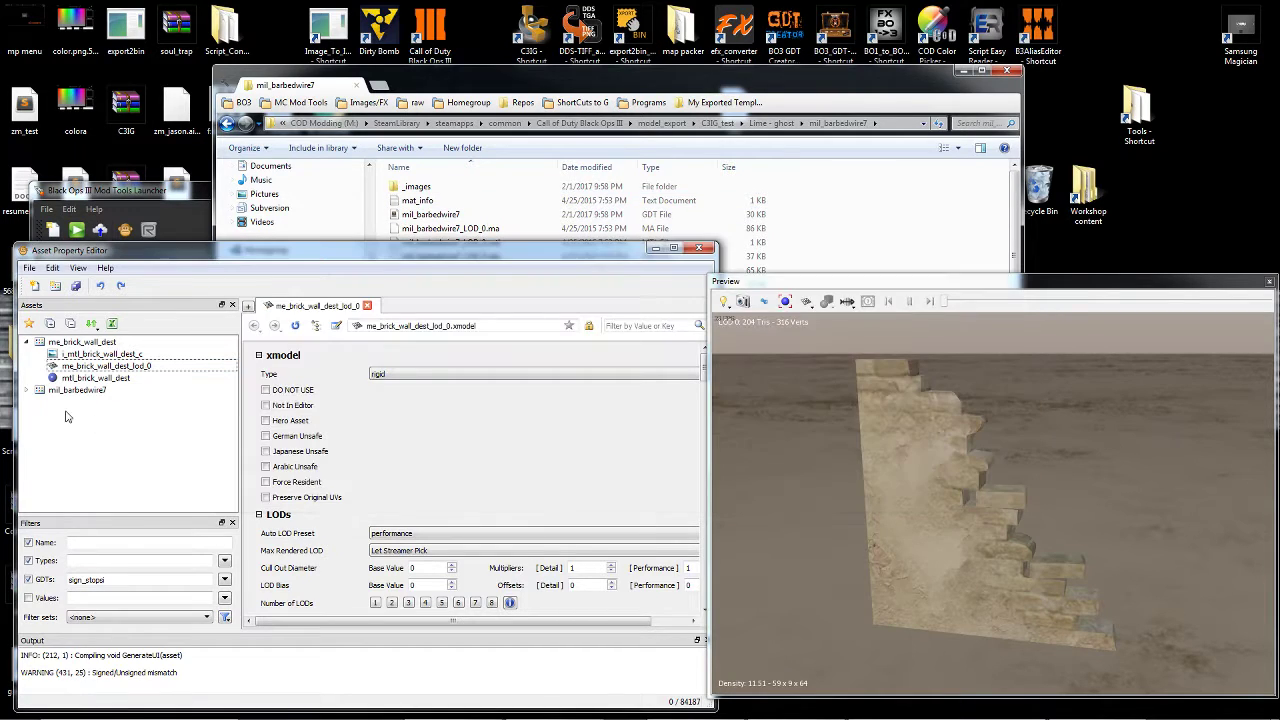
{"action": "left_click", "coordinate": [27, 390]}
{"action": "left_click", "coordinate": [110, 414]}
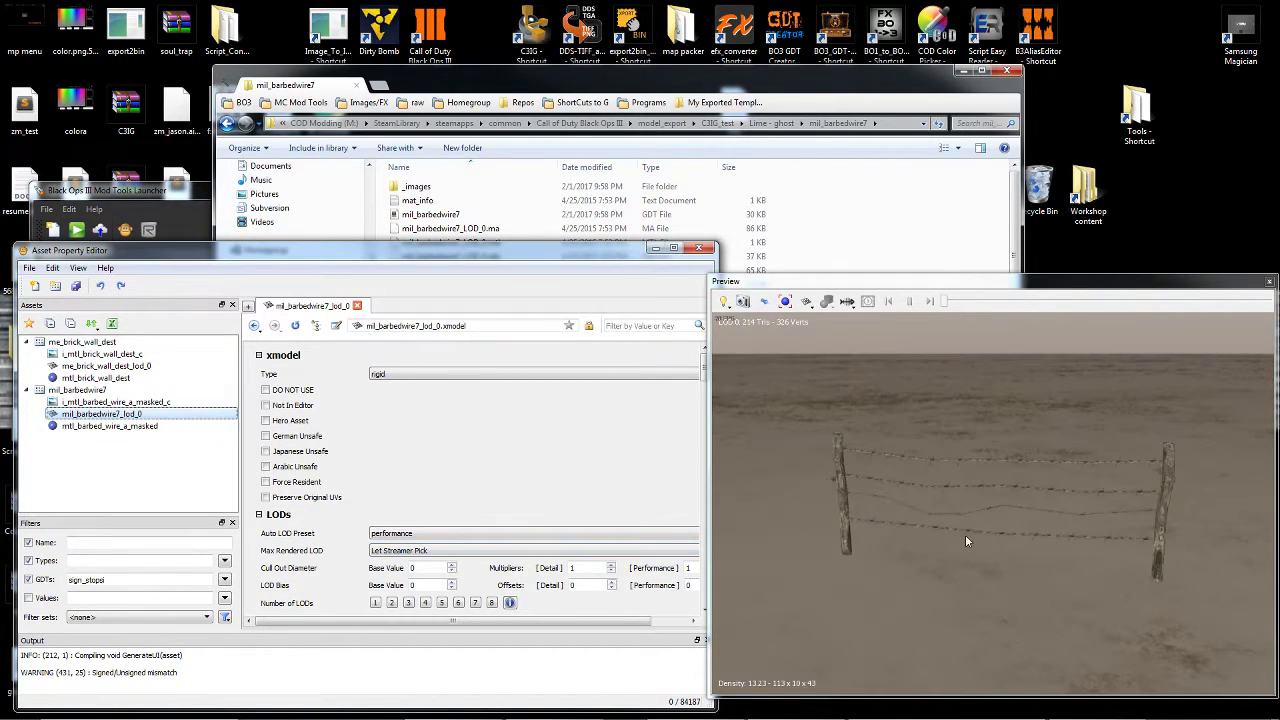
{"action": "left_click_drag", "start_coordinate": [963, 534], "coordinate": [965, 470]}
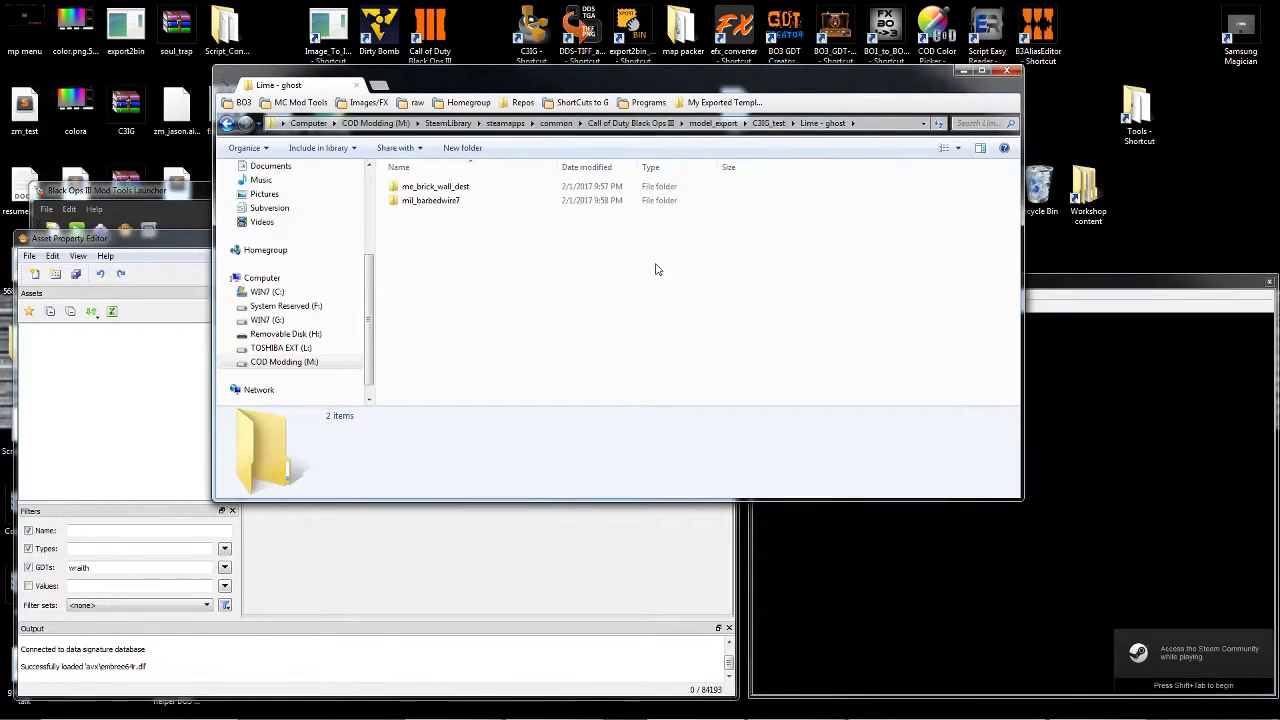
Convert the p_pent_chair_boardroom, p_pent_chair_office_executive and p_pent_curtains_short folders in Wraith - bo1 together with C3IG.
{"action": "left_click", "coordinate": [770, 123]}
{"action": "left_click", "coordinate": [415, 228]}
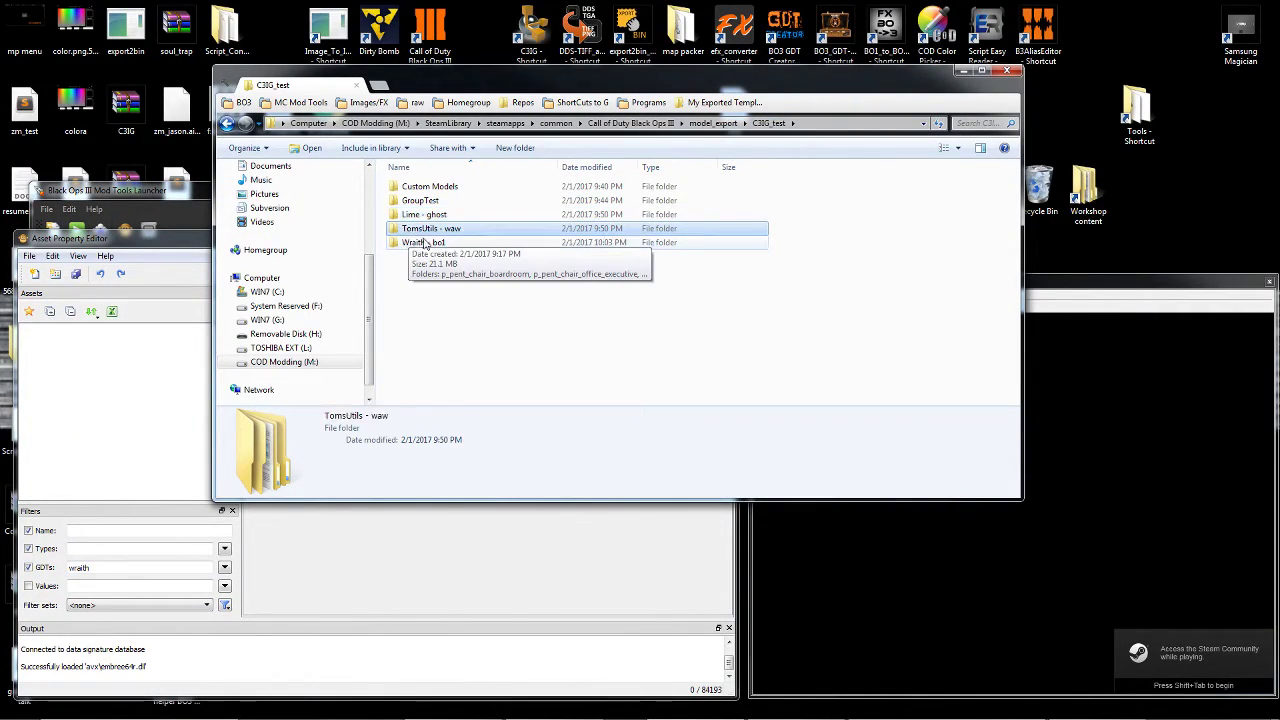
{"action": "left_click", "coordinate": [423, 243]}
{"action": "double_click", "coordinate": [423, 243]}
{"action": "left_click", "coordinate": [426, 189]}
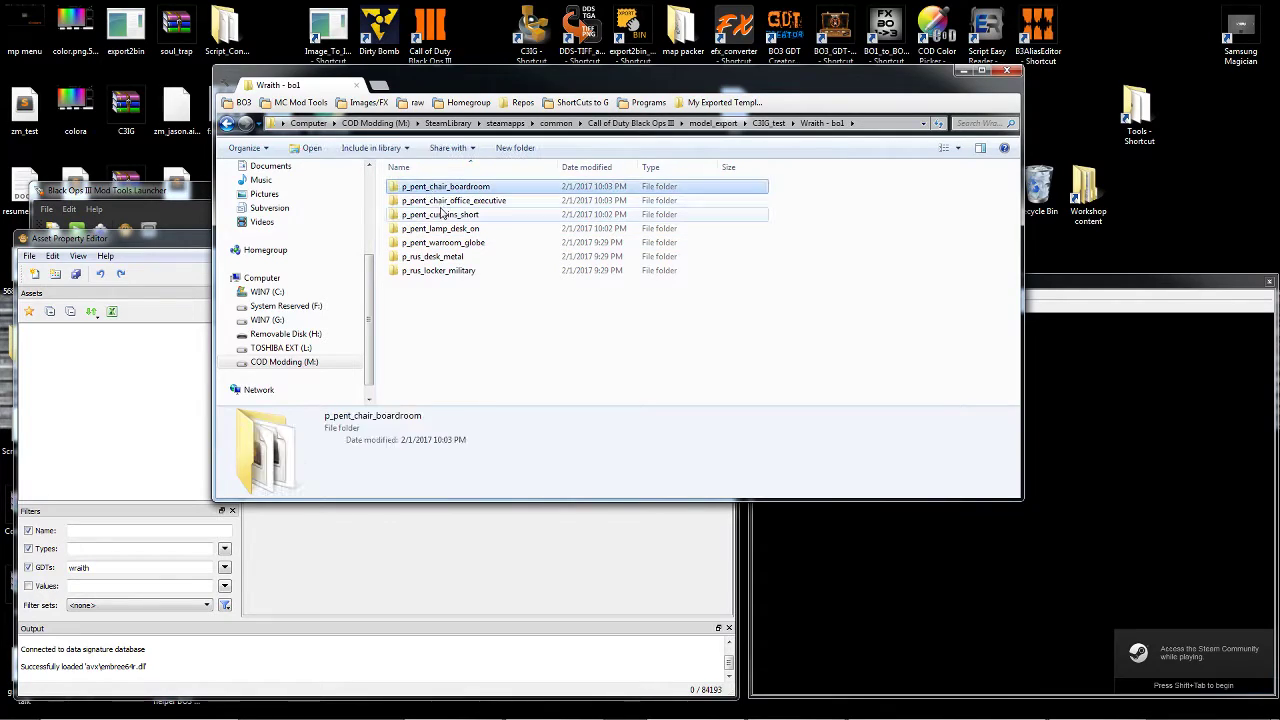
{"action": "left_click", "coordinate": [441, 215], "text": "shift"}
{"action": "left_click_drag", "start_coordinate": [443, 218], "coordinate": [541, 38]}
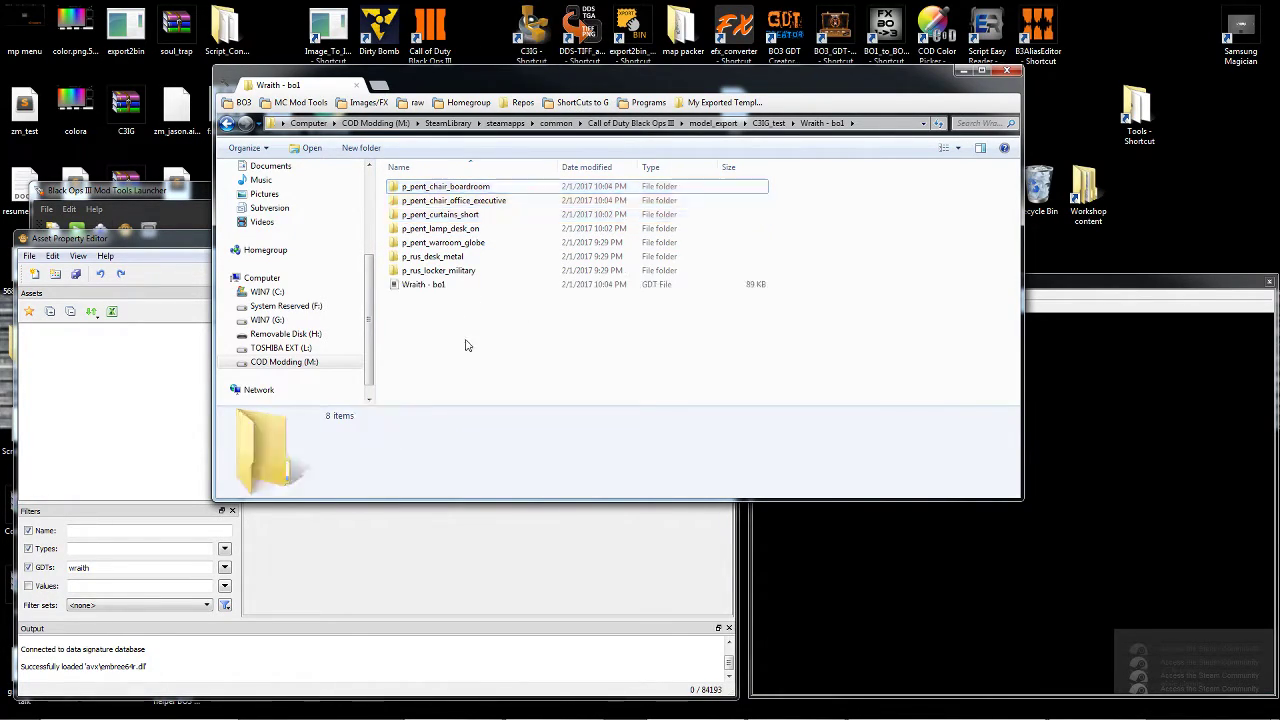
Check the Wraith - bo1 GDT file in the parent folder and expand its assets in the Asset Property Editor.
{"action": "left_click", "coordinate": [424, 285]}
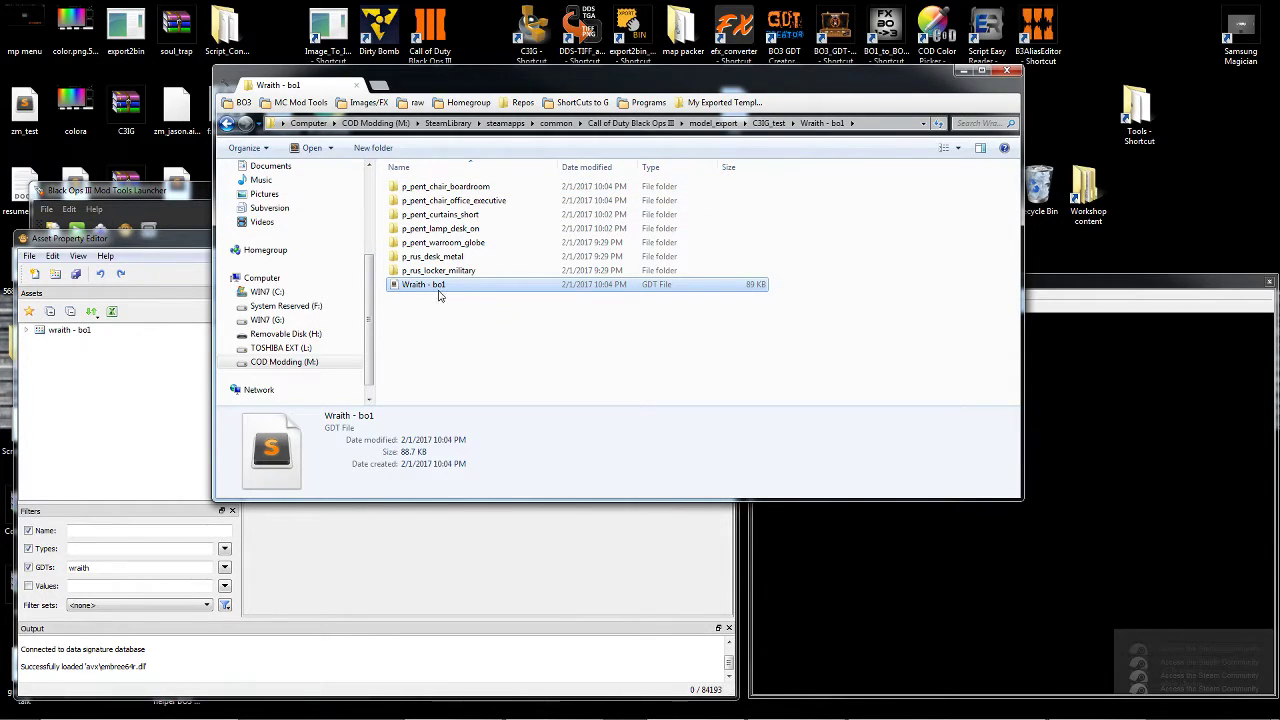
{"action": "left_click", "coordinate": [29, 331]}
{"action": "left_click", "coordinate": [517, 83]}
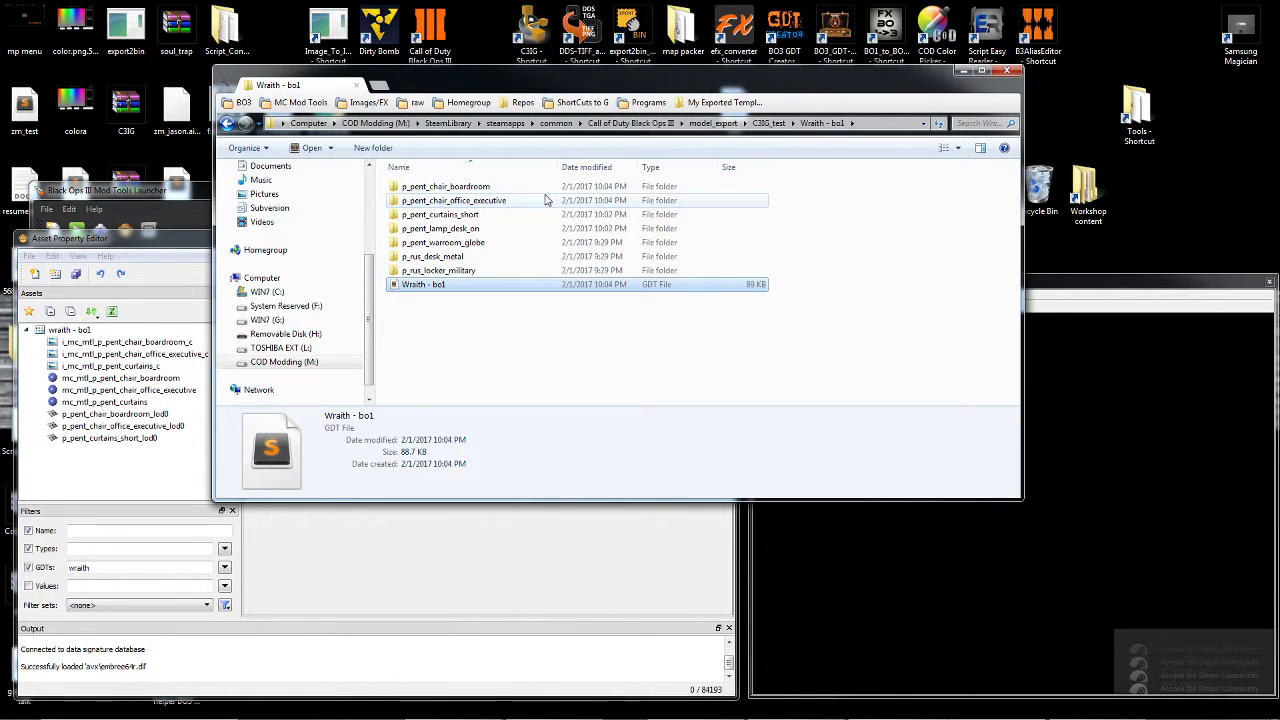
{"action": "left_click", "coordinate": [493, 343]}
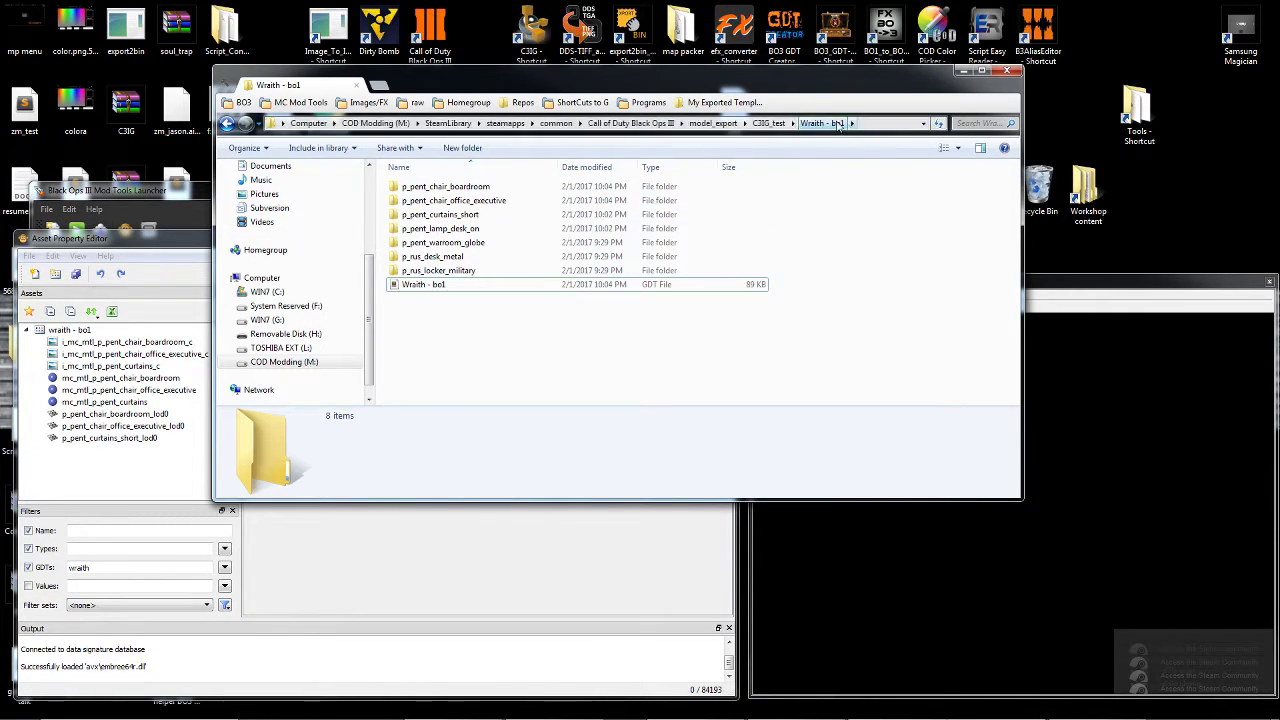
{"action": "left_click", "coordinate": [92, 567]}
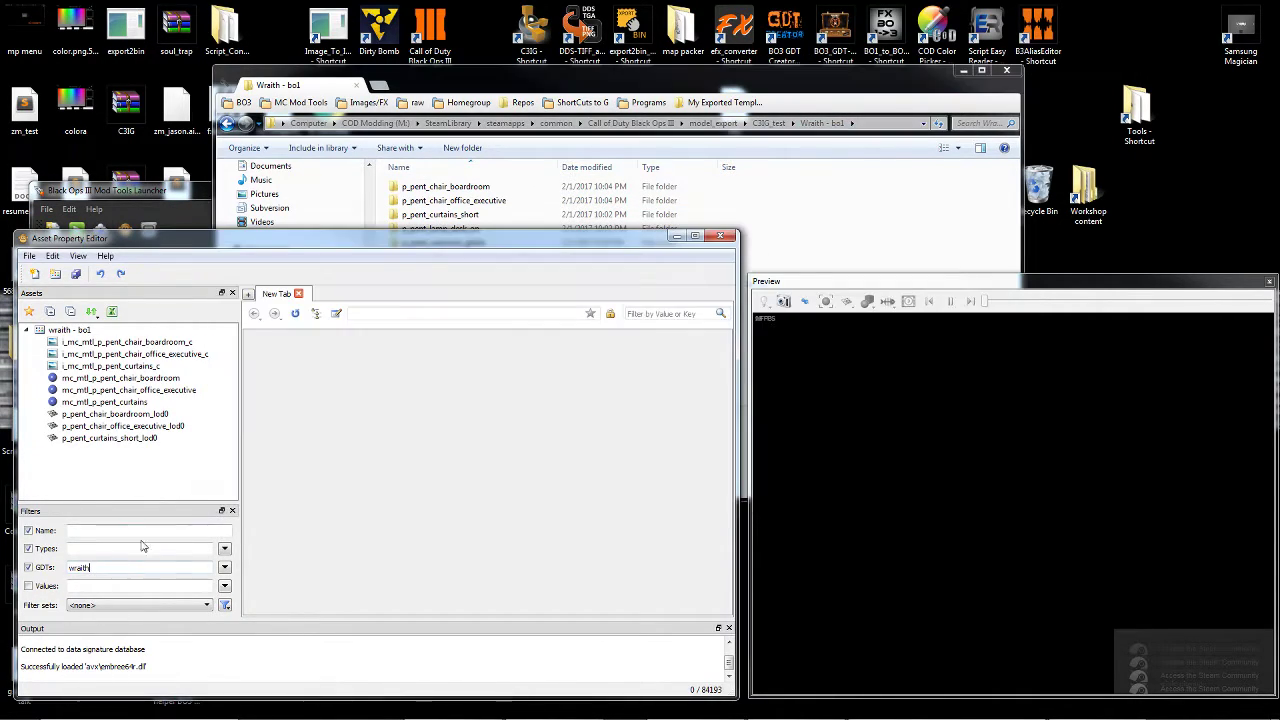
Preview the boardroom chair, executive office chair and short curtains models, rotating the view around the curtains.
{"action": "left_click", "coordinate": [100, 414]}
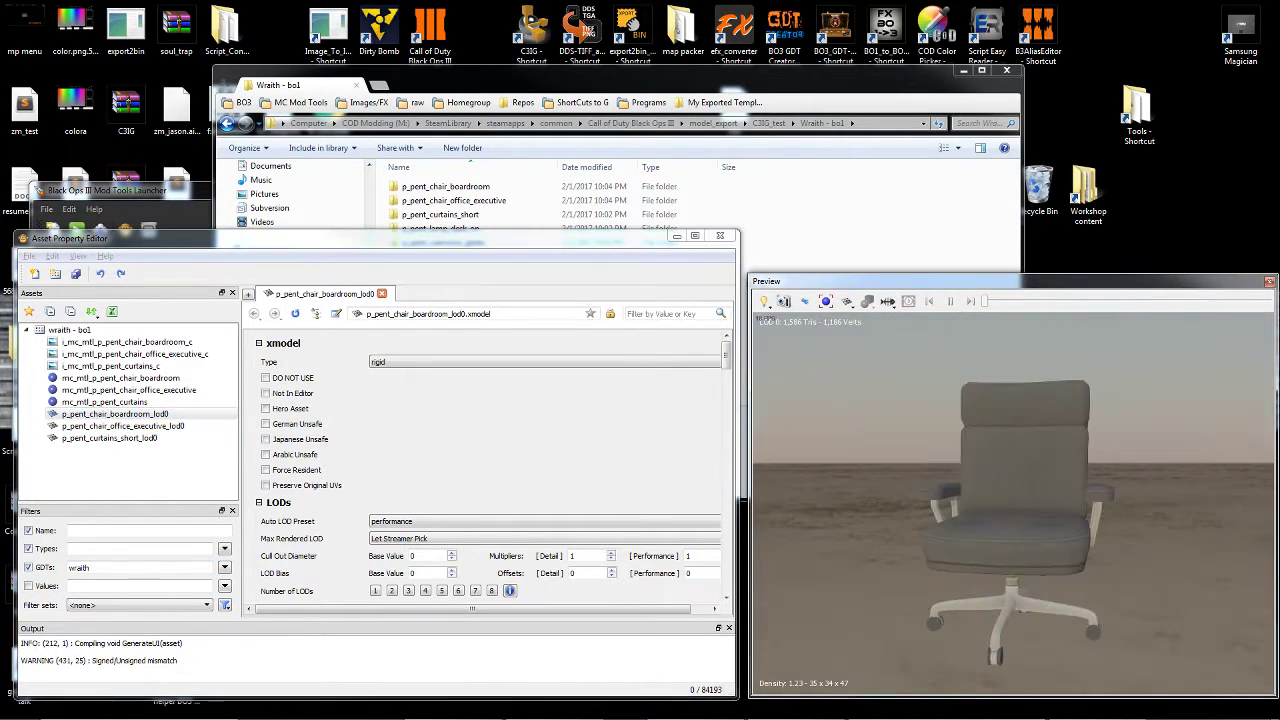
{"action": "key", "text": "Down"}
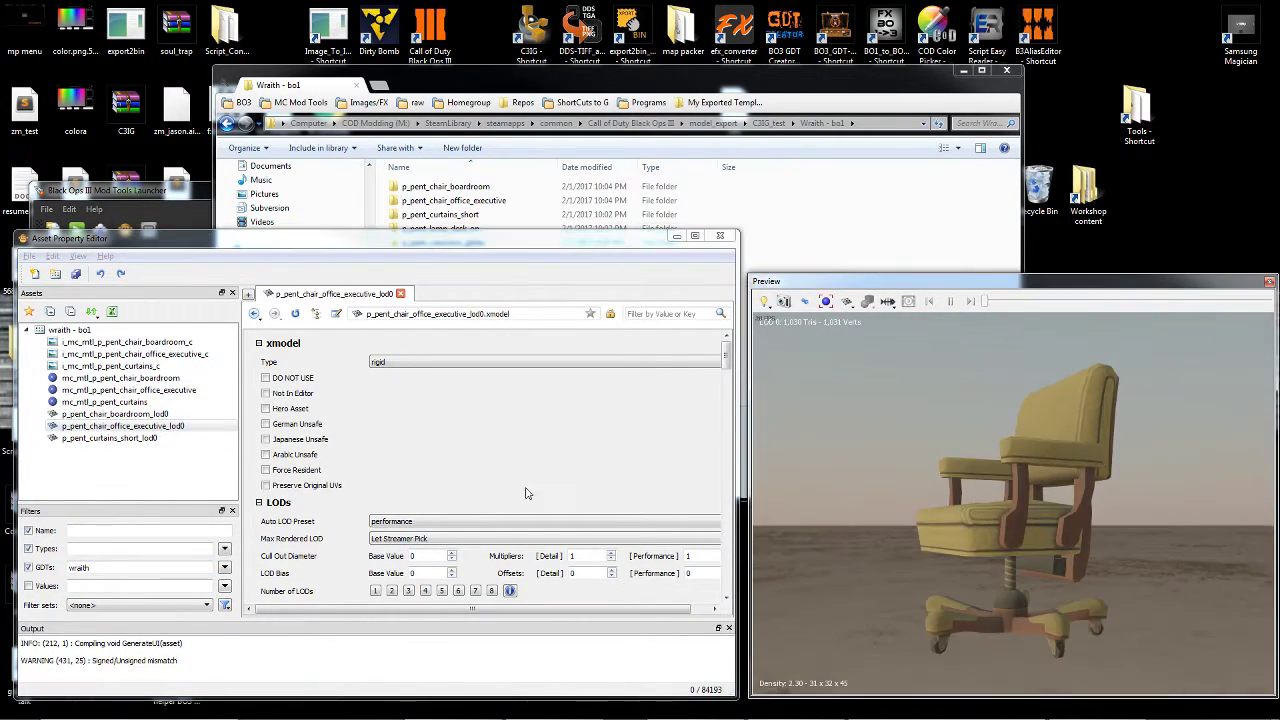
{"action": "left_click", "coordinate": [143, 439]}
{"action": "left_click_drag", "start_coordinate": [1049, 501], "coordinate": [990, 550]}
{"action": "left_click_drag", "start_coordinate": [1005, 450], "coordinate": [1050, 497]}
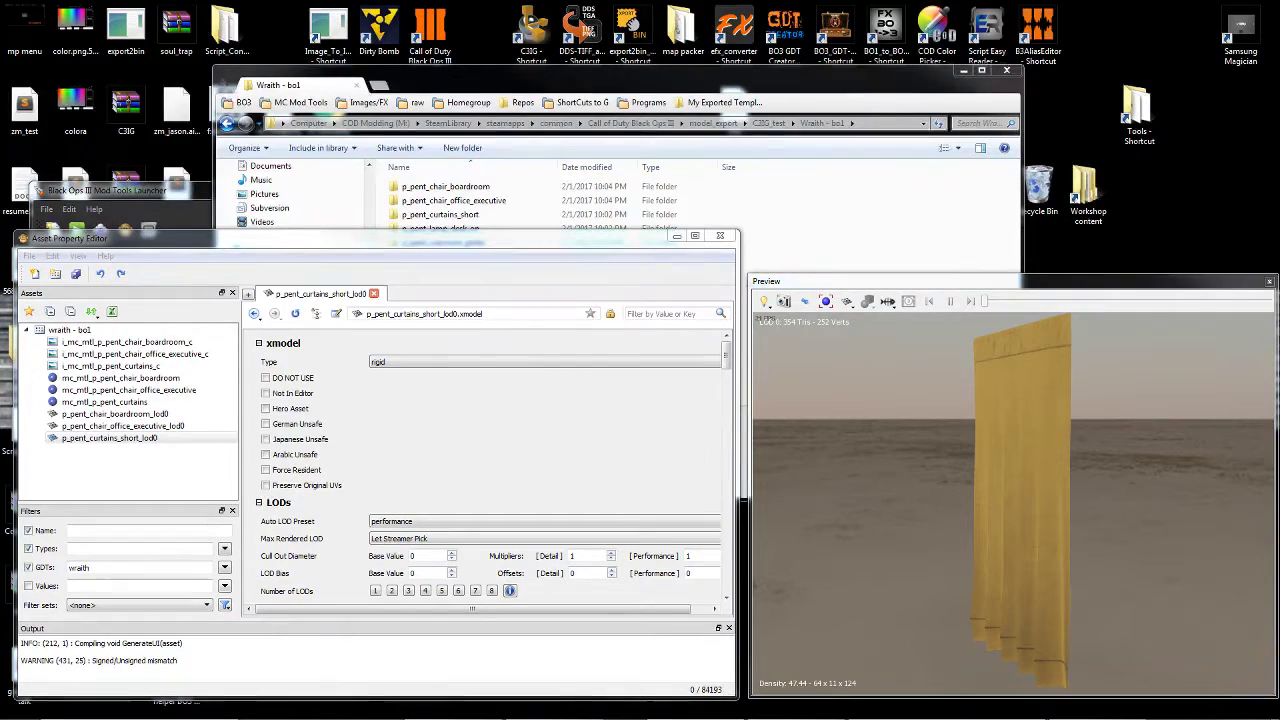
Convert the bo2_p6_zm_vending_electric_cherry folder in TomsUtils - waw with C3IG.
{"action": "left_click", "coordinate": [687, 140]}
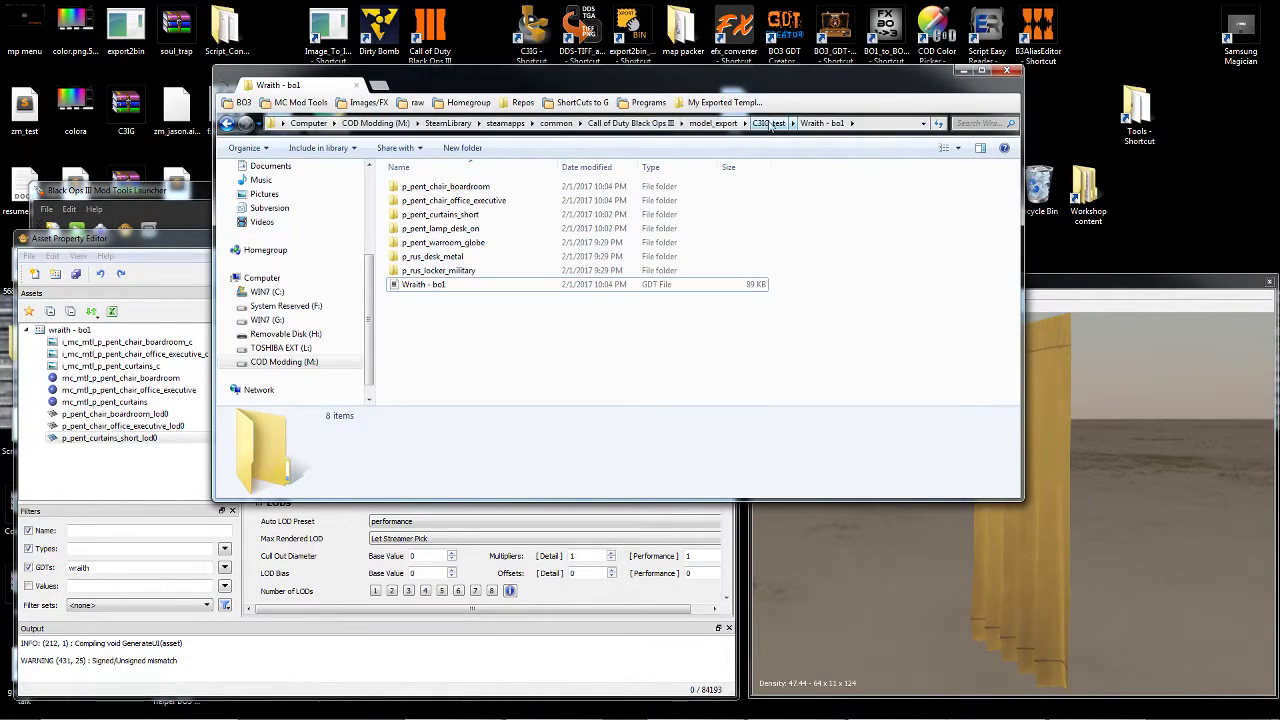
{"action": "left_click", "coordinate": [769, 123]}
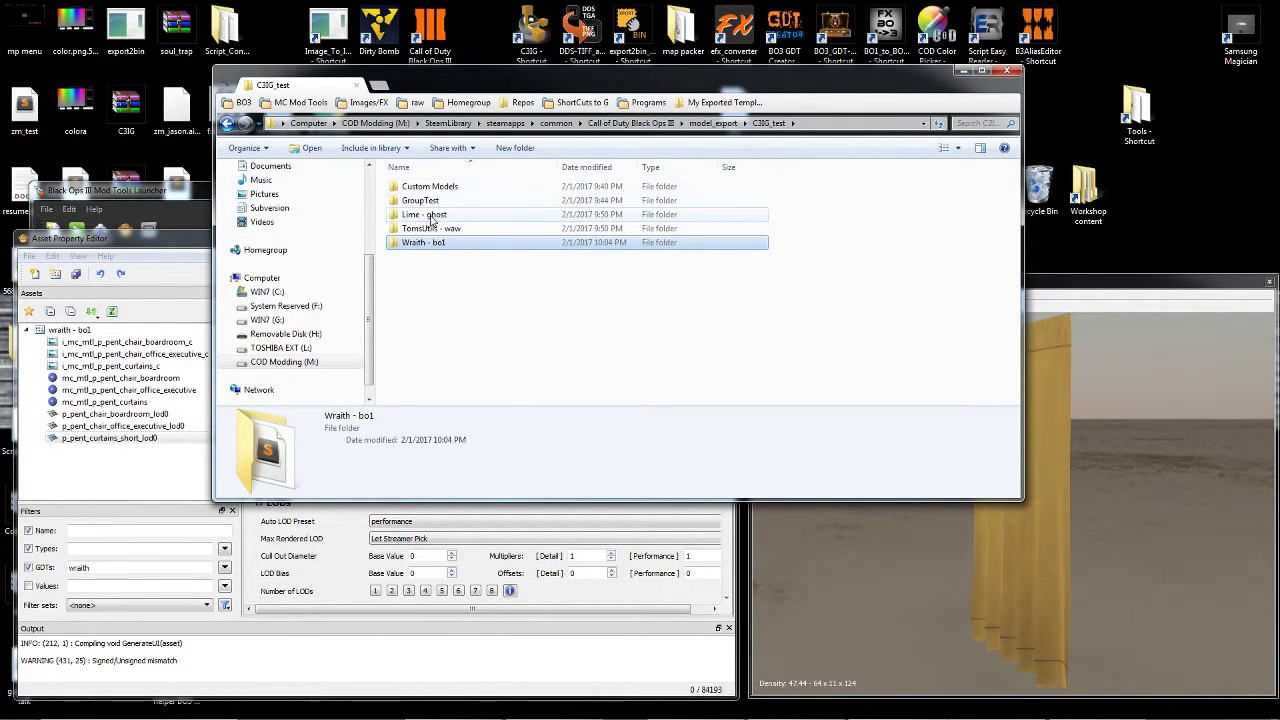
{"action": "double_click", "coordinate": [430, 229]}
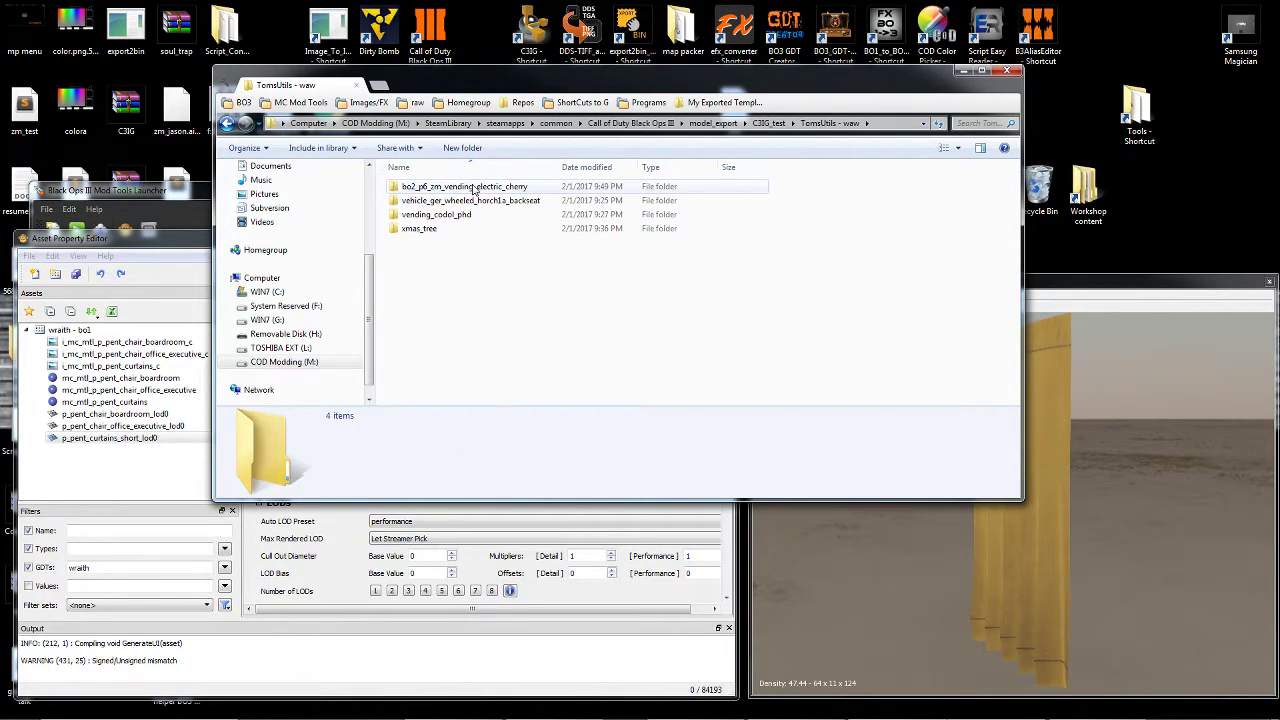
{"action": "left_click", "coordinate": [480, 187]}
{"action": "left_click_drag", "start_coordinate": [480, 187], "coordinate": [532, 32]}
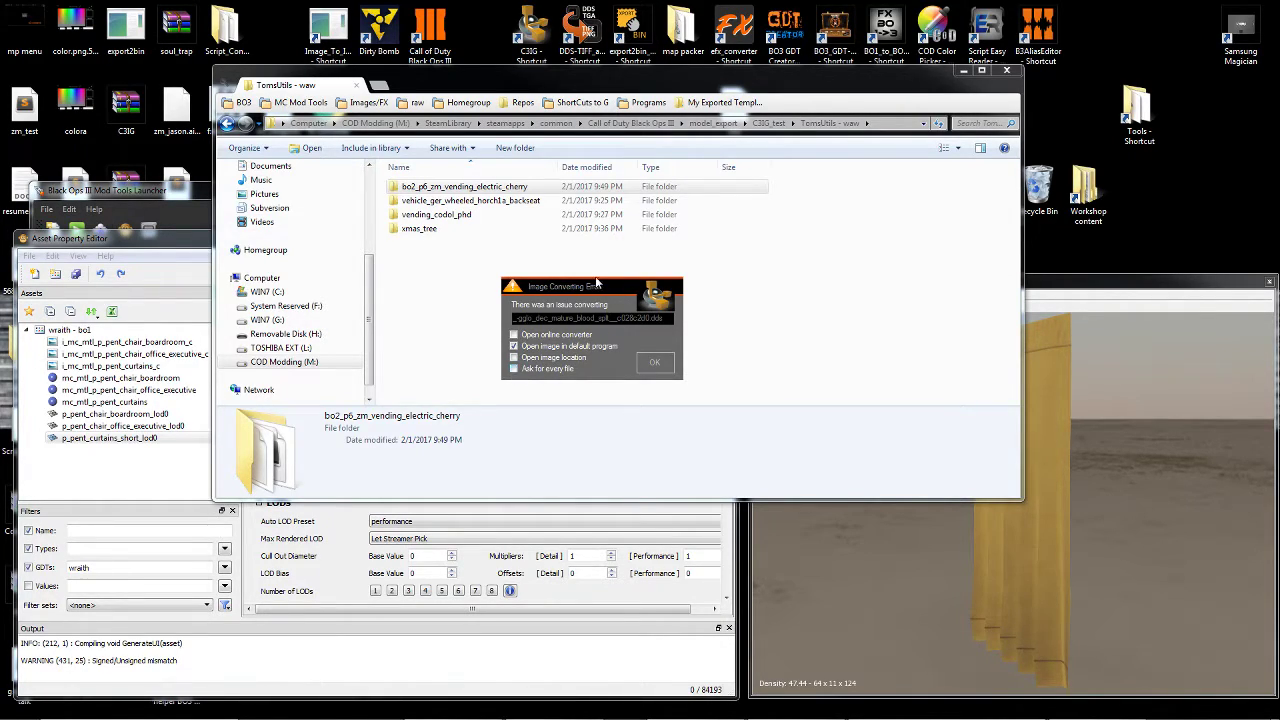
Open the images that need manual conversion in the default program and overwrite the existing GDT.
{"action": "left_click", "coordinate": [652, 364]}
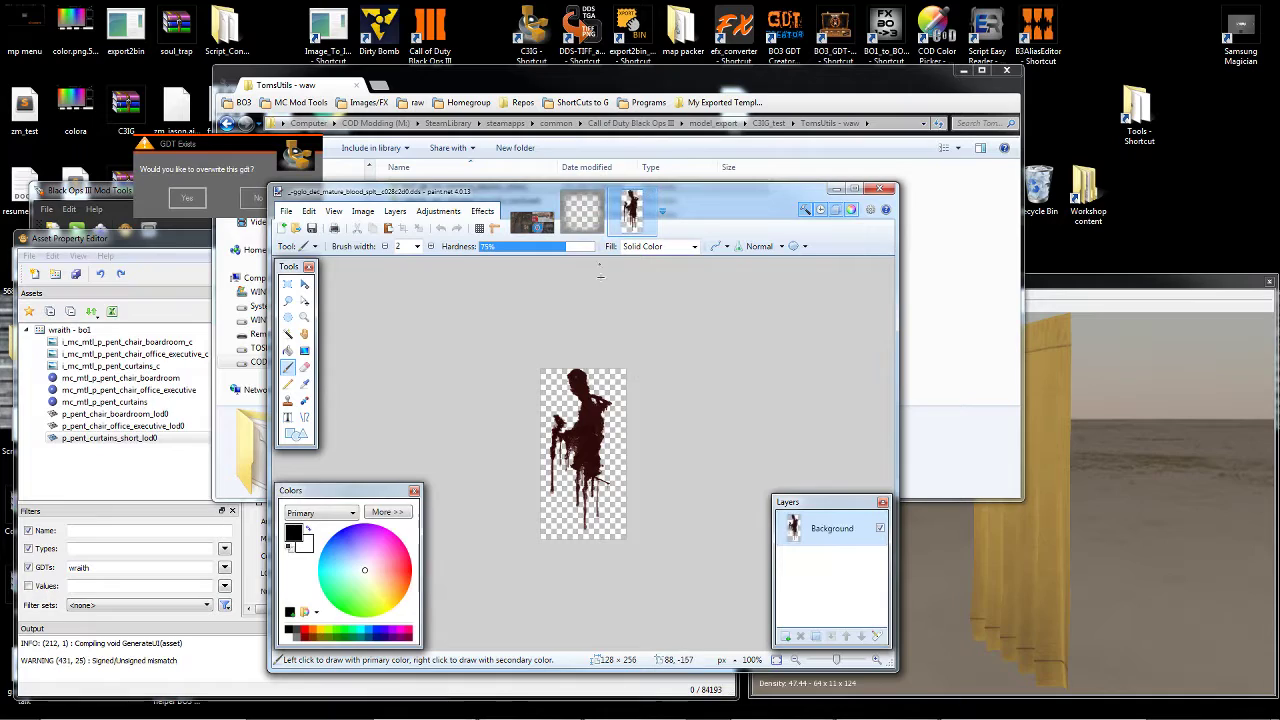
{"action": "left_click", "coordinate": [272, 161]}
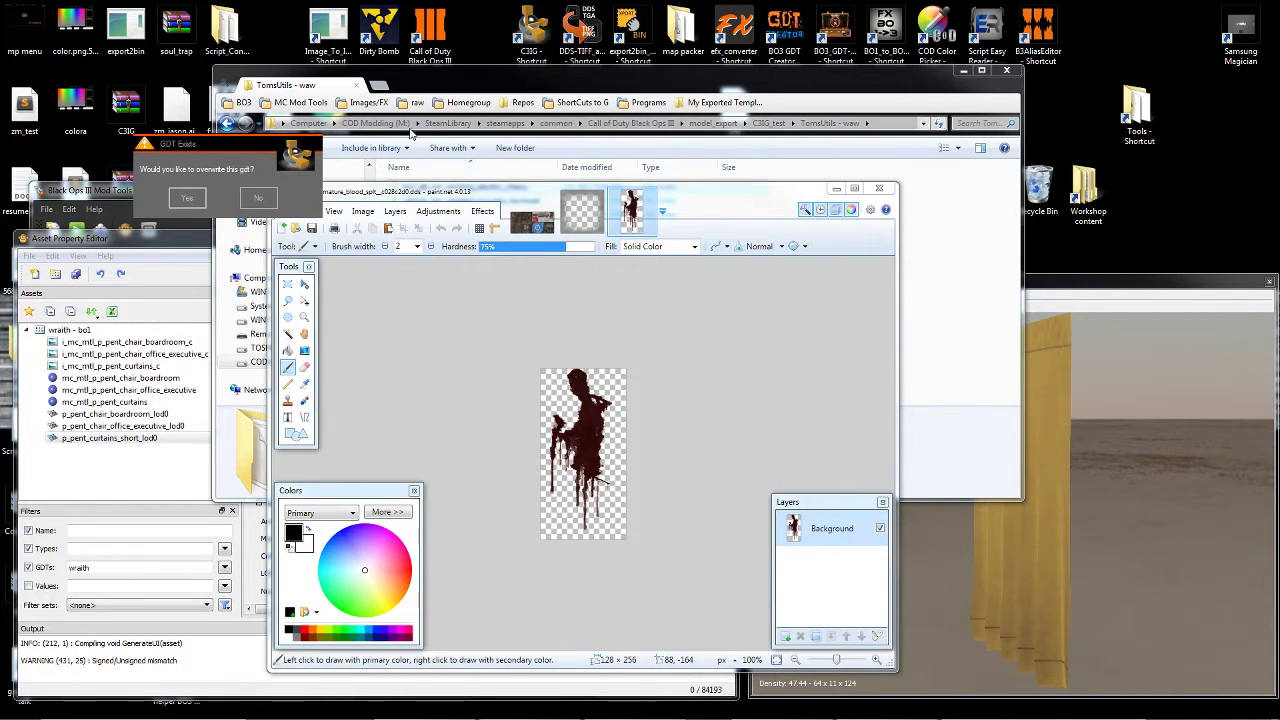
{"action": "left_click_drag", "start_coordinate": [200, 182], "coordinate": [556, 309]}
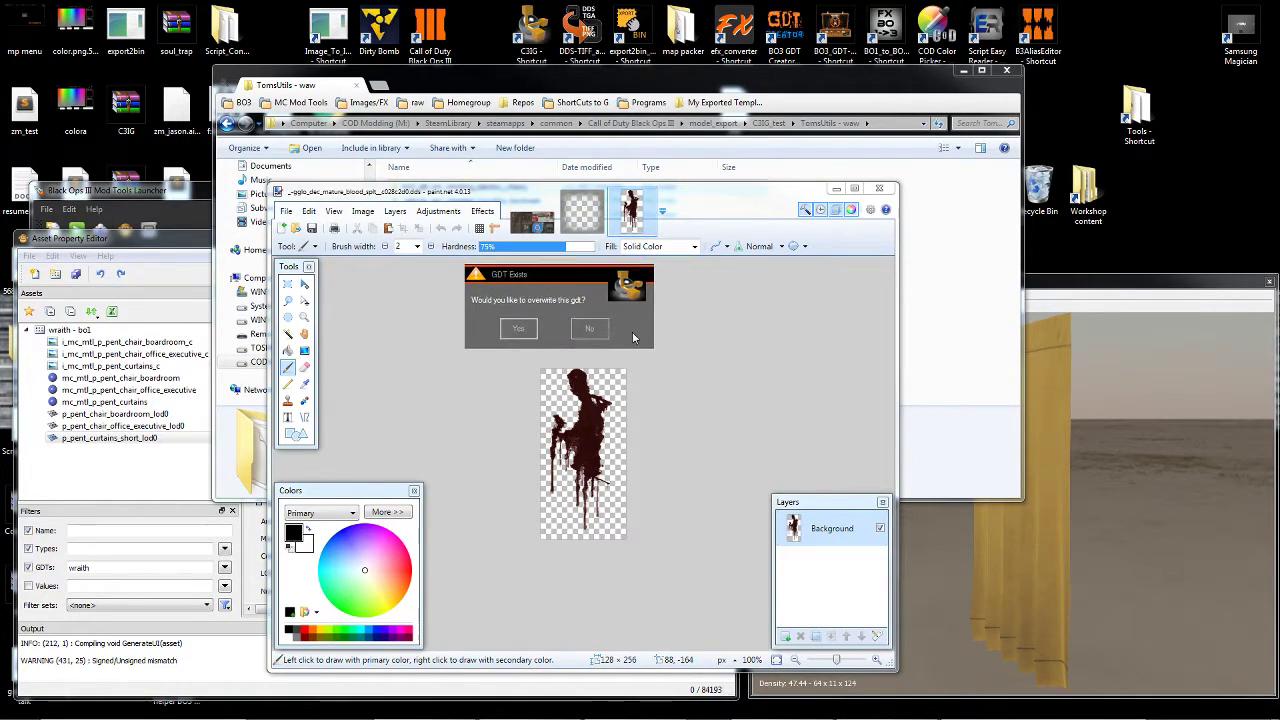
{"action": "left_click", "coordinate": [519, 329]}
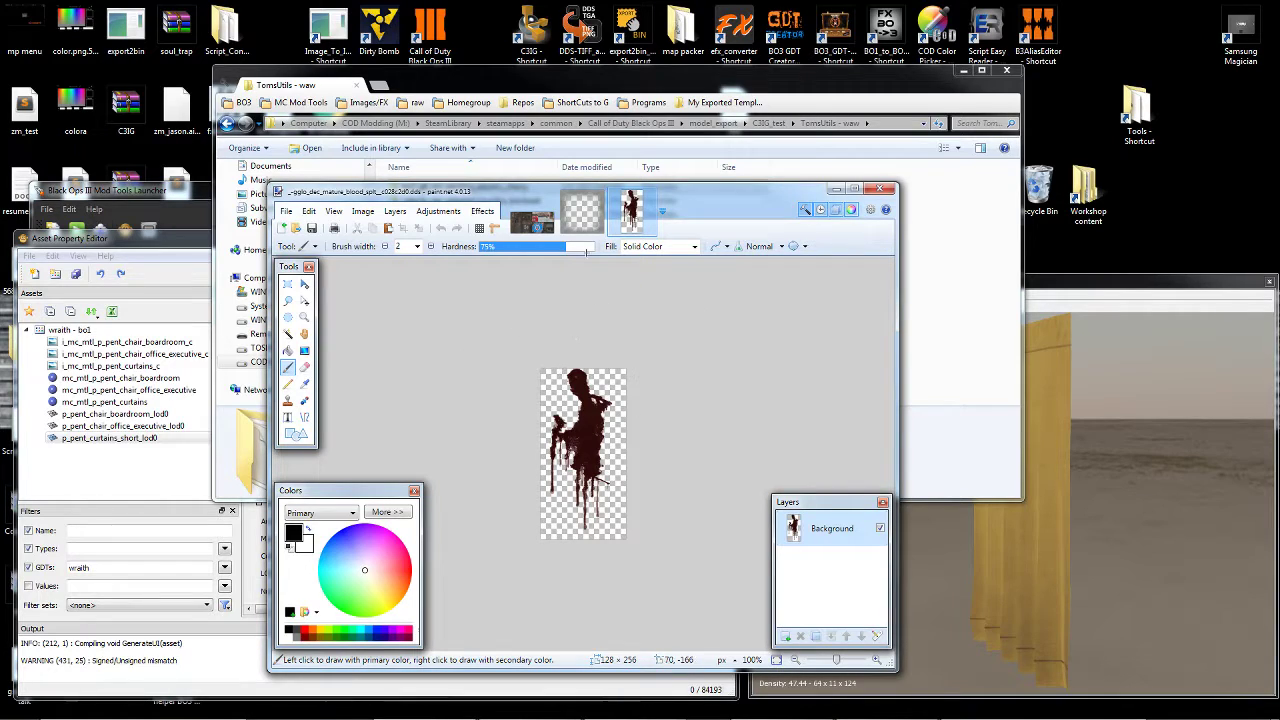
Save the blood splatter image _-gglo_dec_mature_blood_splt__c028c2d0 as a TIFF in paint.net.
{"action": "key", "text": "ctrl+shift+s"}
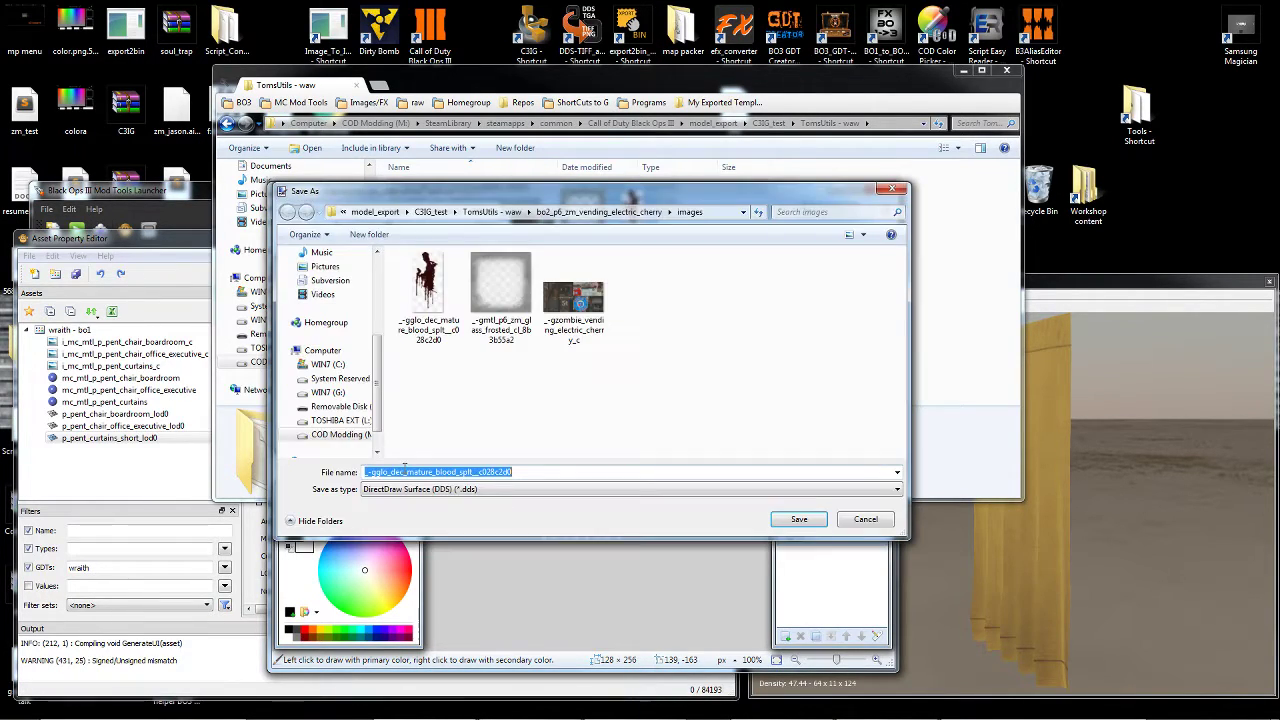
{"action": "left_click", "coordinate": [396, 489]}
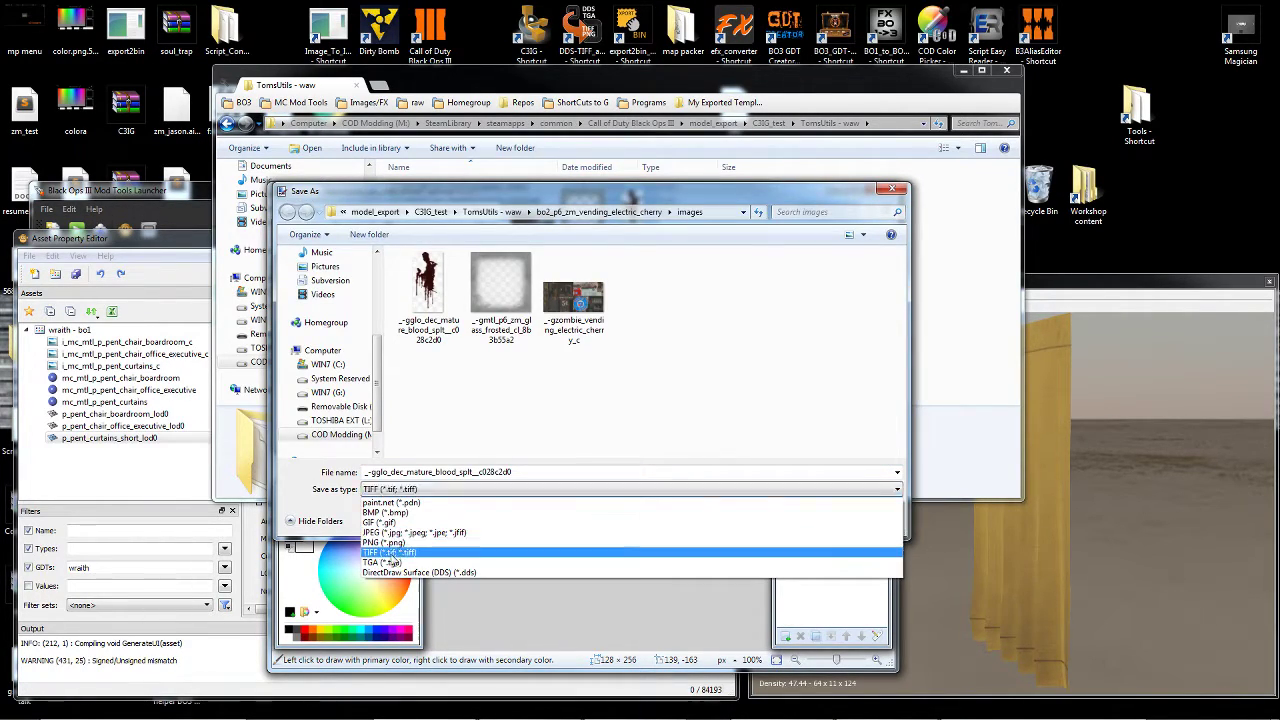
{"action": "left_click", "coordinate": [390, 543]}
{"action": "left_click", "coordinate": [790, 519]}
Save the frosted glass image _-gmtl_p6_zm_glass_frosted_cl_8b3b55a2 as a TIFF.
{"action": "left_click", "coordinate": [594, 197]}
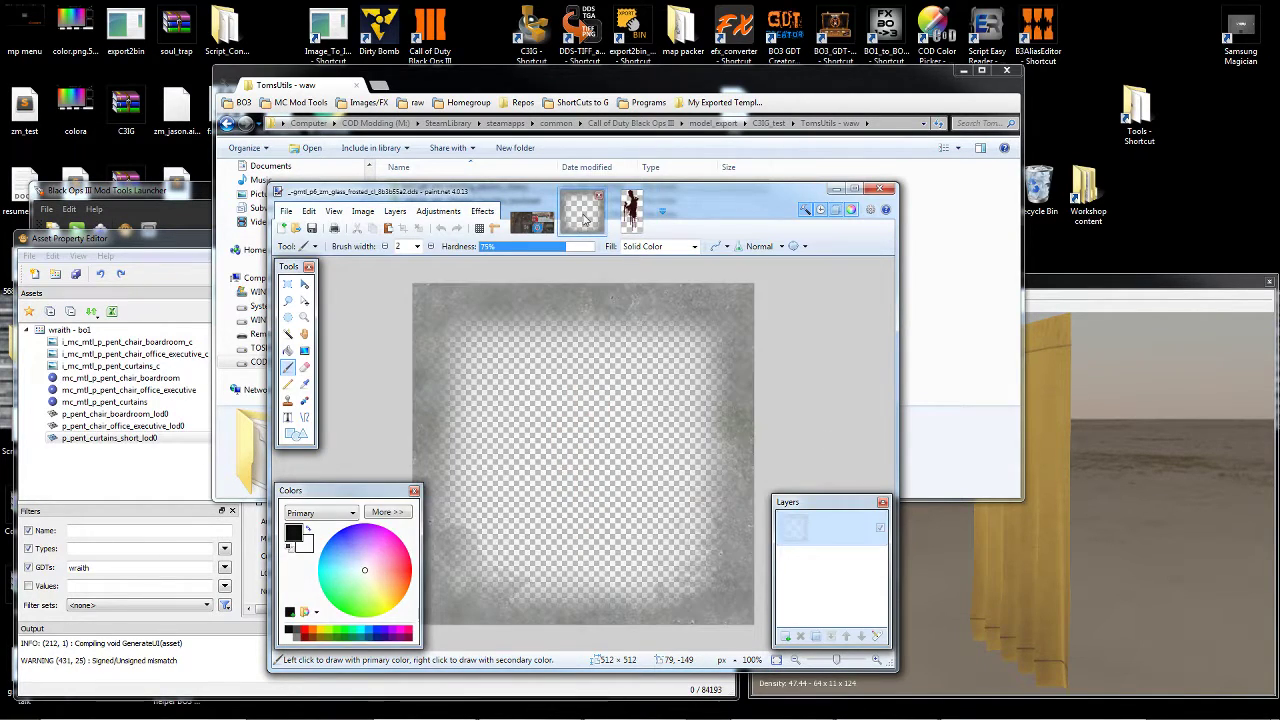
{"action": "key", "text": "ctrl+shift+s"}
{"action": "left_click", "coordinate": [434, 489]}
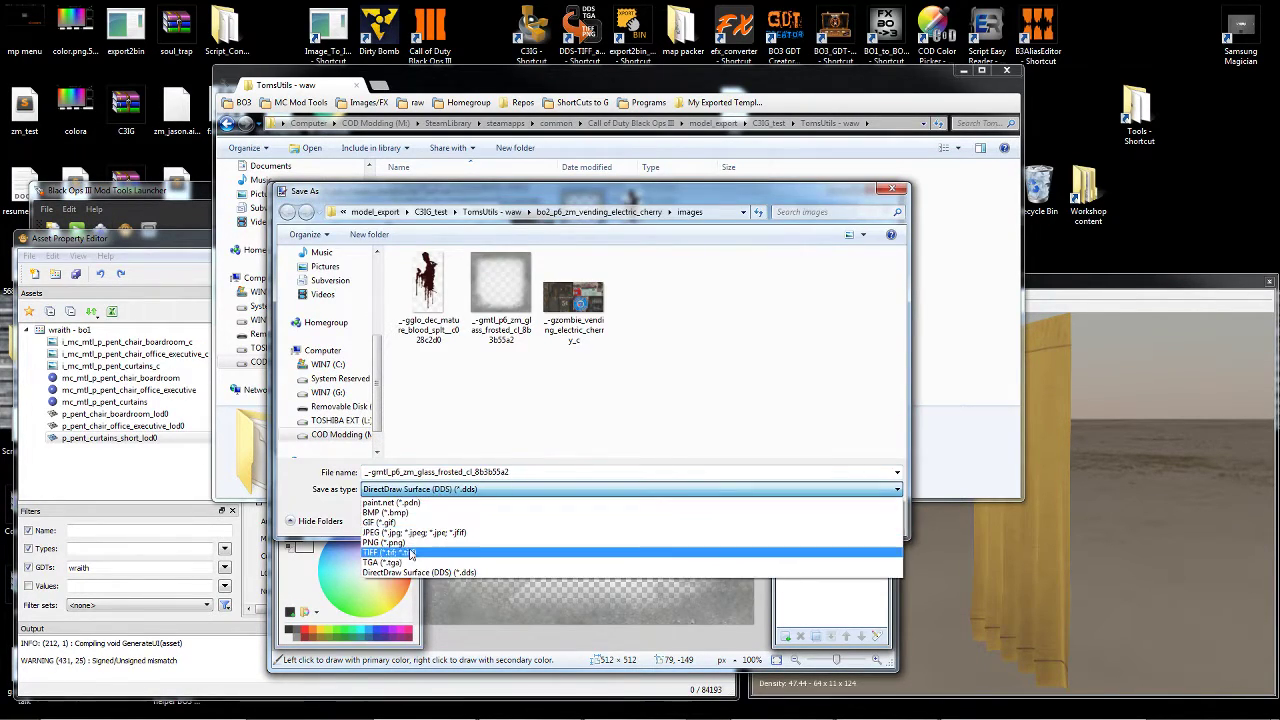
{"action": "left_click", "coordinate": [410, 552]}
{"action": "left_click", "coordinate": [790, 519]}
Save the _-gzombie_vending_electric_cherry_c image as a TIFF.
{"action": "left_click", "coordinate": [520, 217]}
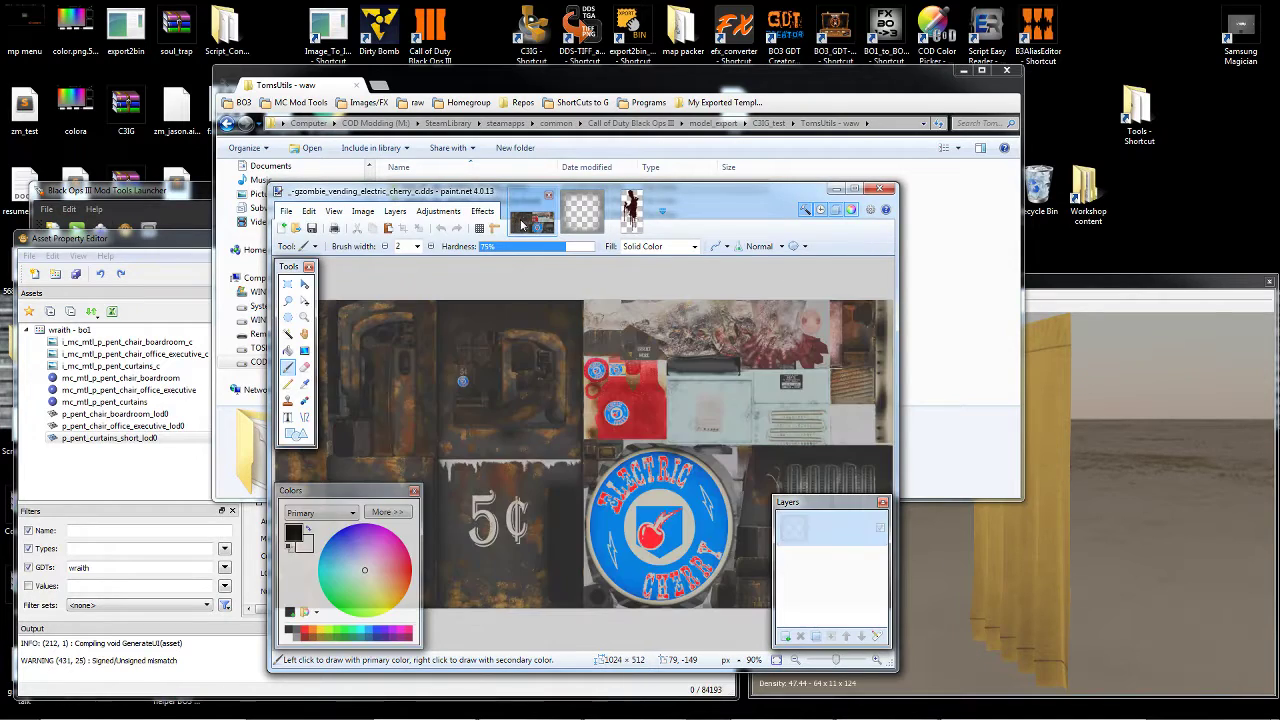
{"action": "key", "text": "ctrl+shift+s"}
{"action": "left_click", "coordinate": [449, 489]}
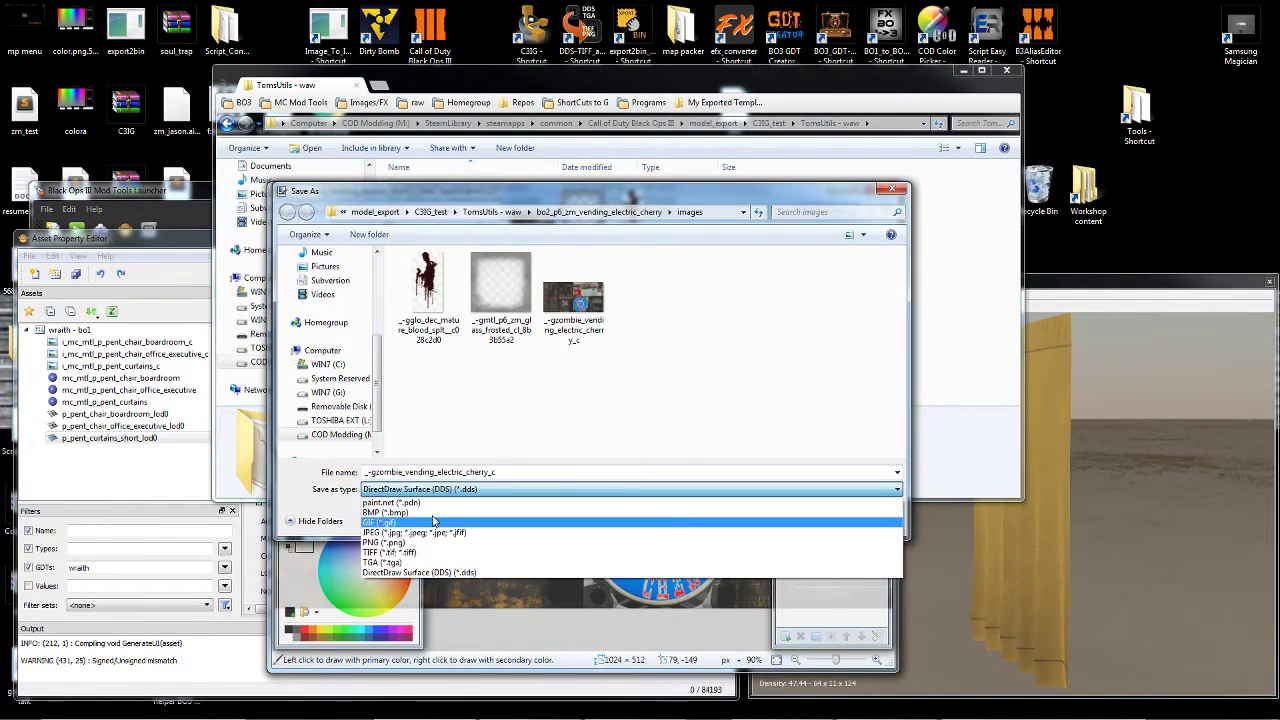
{"action": "left_click", "coordinate": [412, 552]}
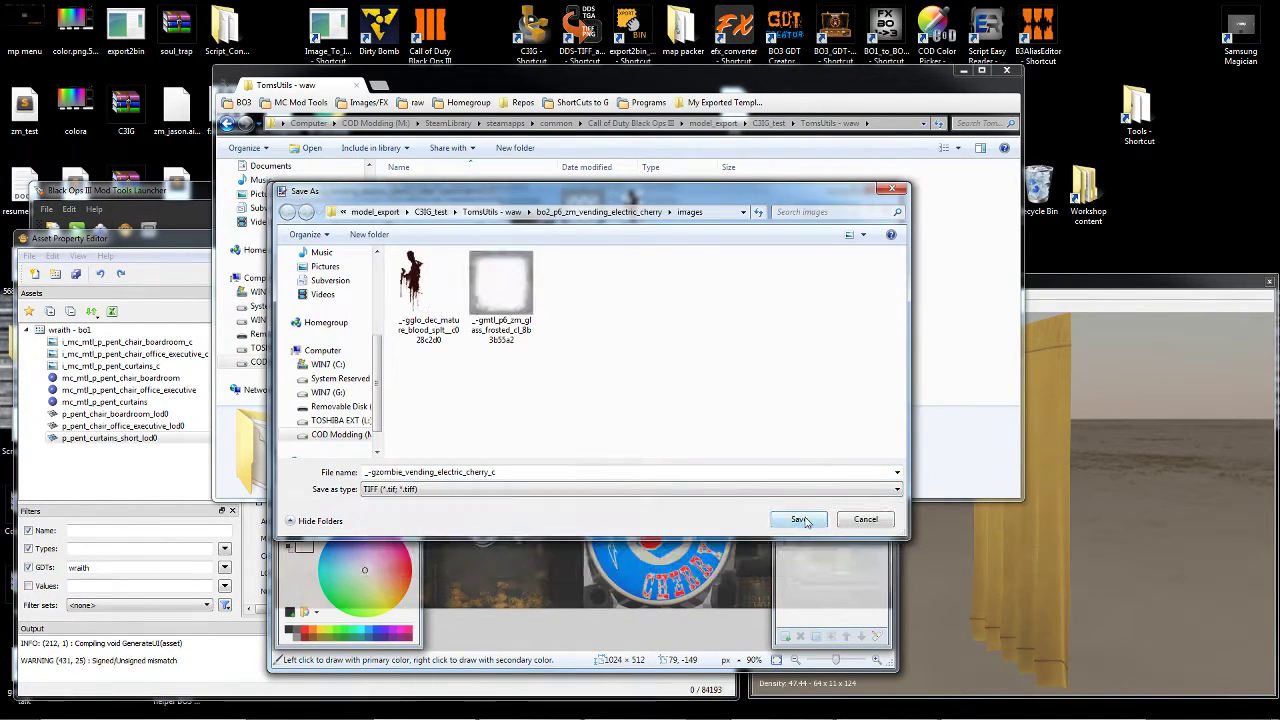
{"action": "left_click", "coordinate": [799, 519]}
Open the bo2_p6_zm_vending_electric_cherry folder and copy the name of its GDT file.
{"action": "left_click", "coordinate": [522, 174]}
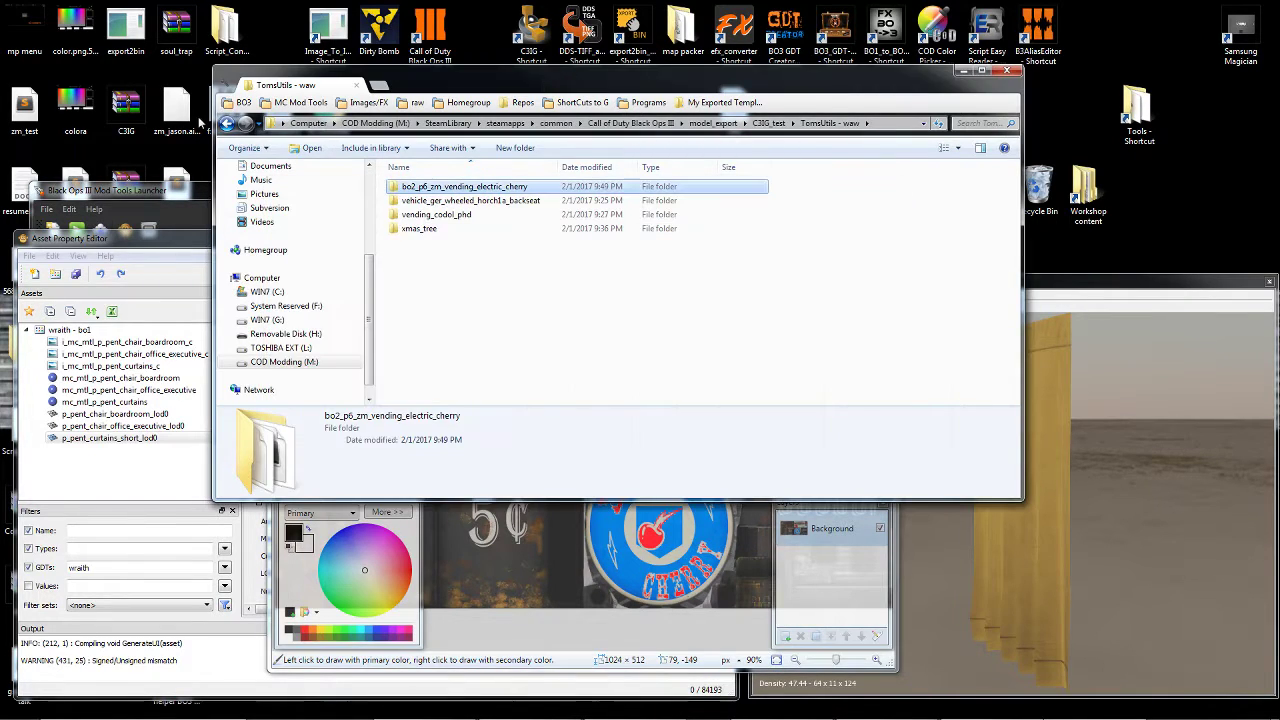
{"action": "double_click", "coordinate": [447, 188]}
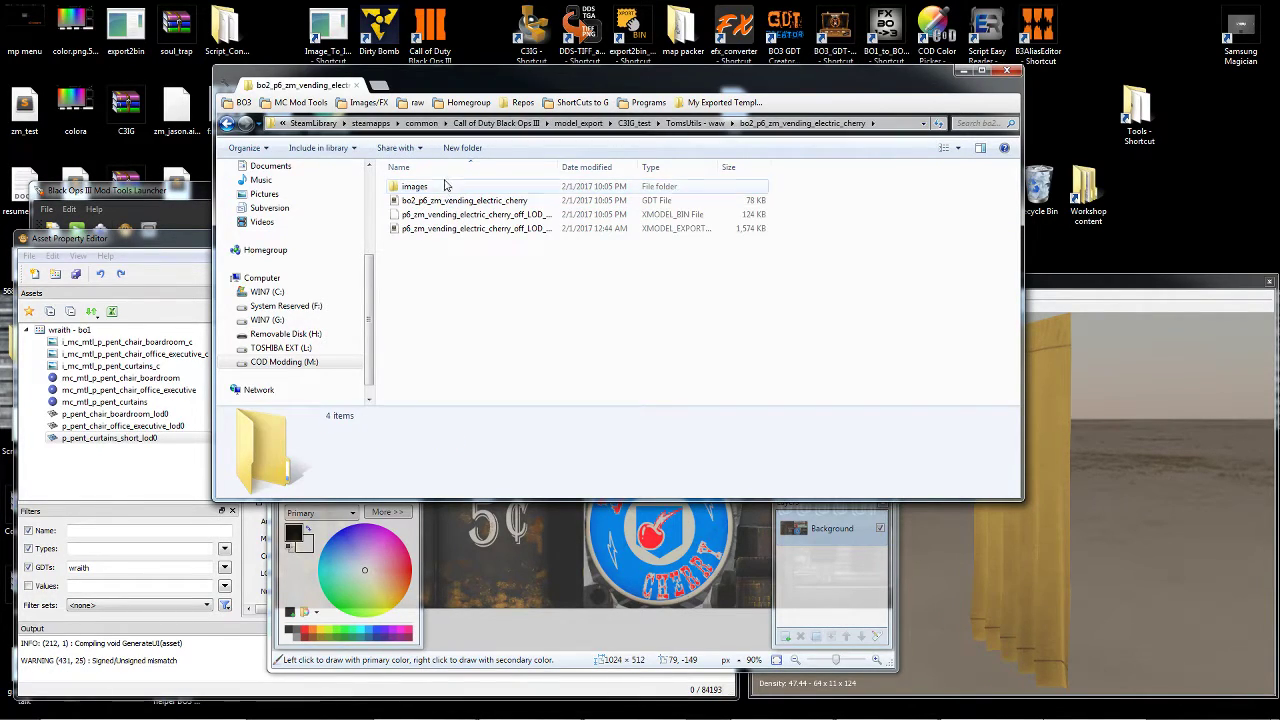
{"action": "left_click", "coordinate": [617, 201]}
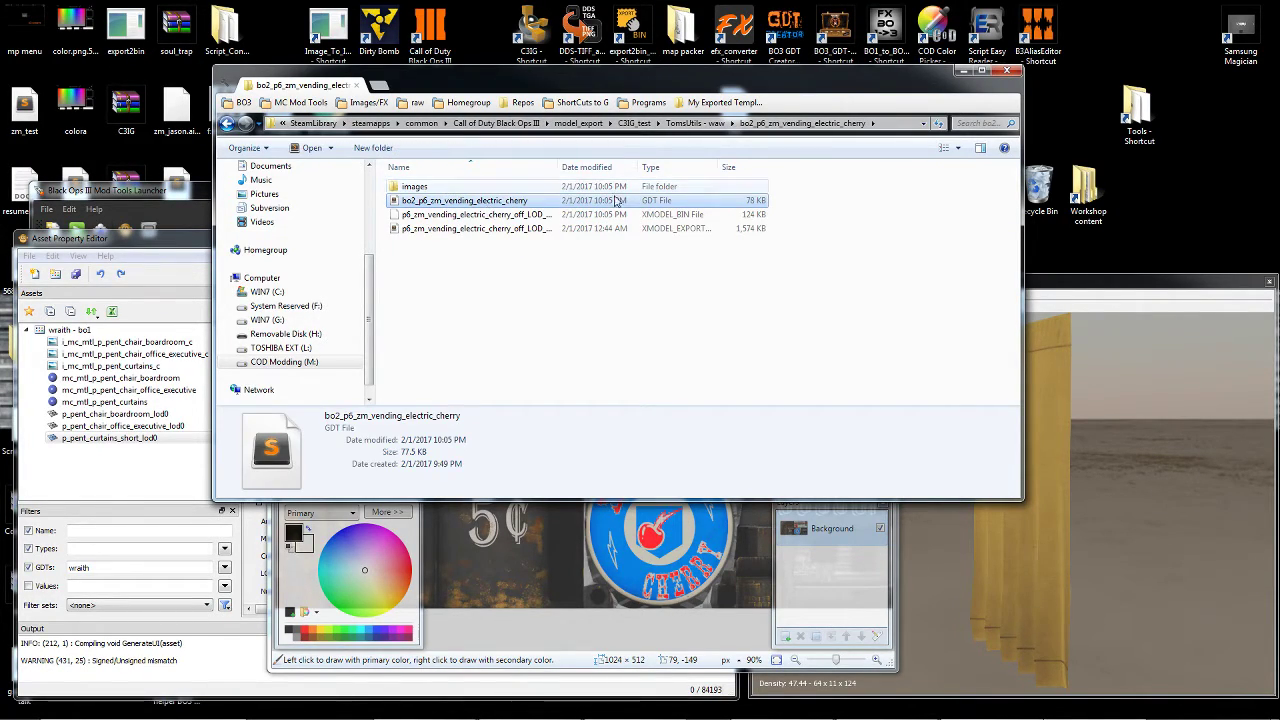
{"action": "left_click", "coordinate": [473, 202]}
{"action": "key", "text": "ctrl+c"}
Filter the Asset Property Editor by the bo2_p6_zm_vending_electric_cherry GDT and preview the p6_zm_vending_electric_cherry_off_lod_01 model.
{"action": "left_click", "coordinate": [126, 240]}
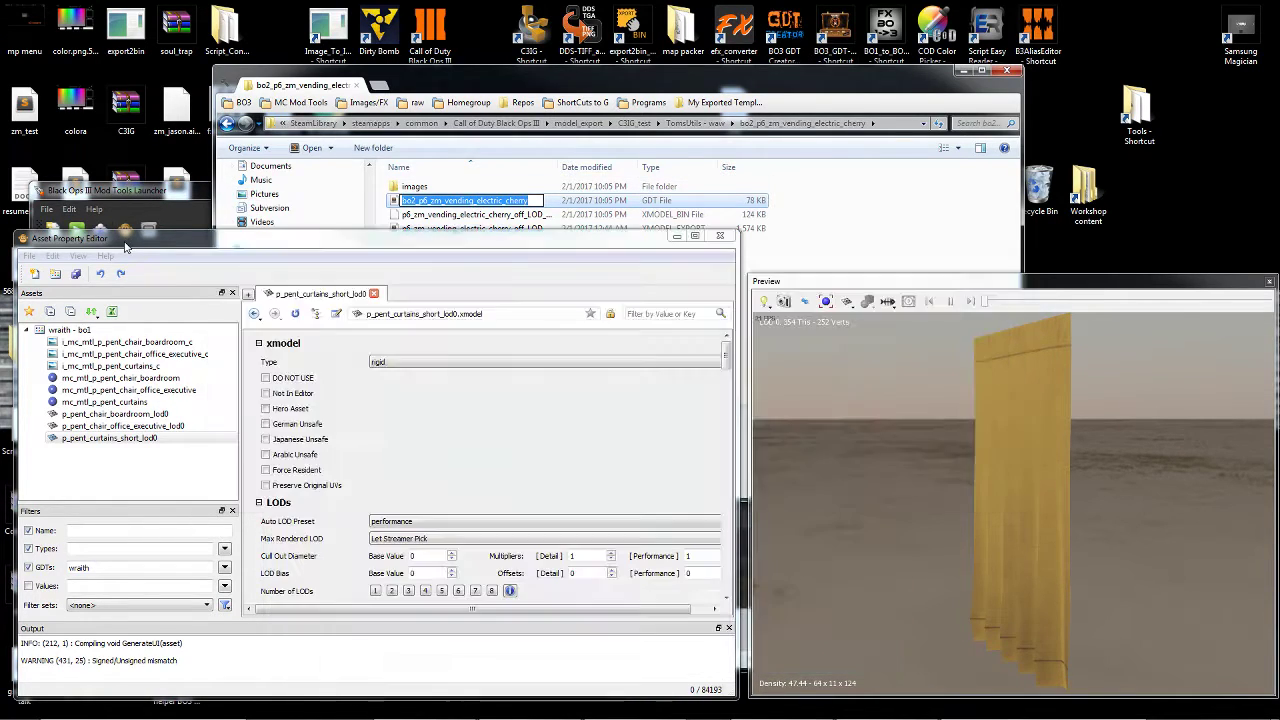
{"action": "left_click", "coordinate": [150, 572]}
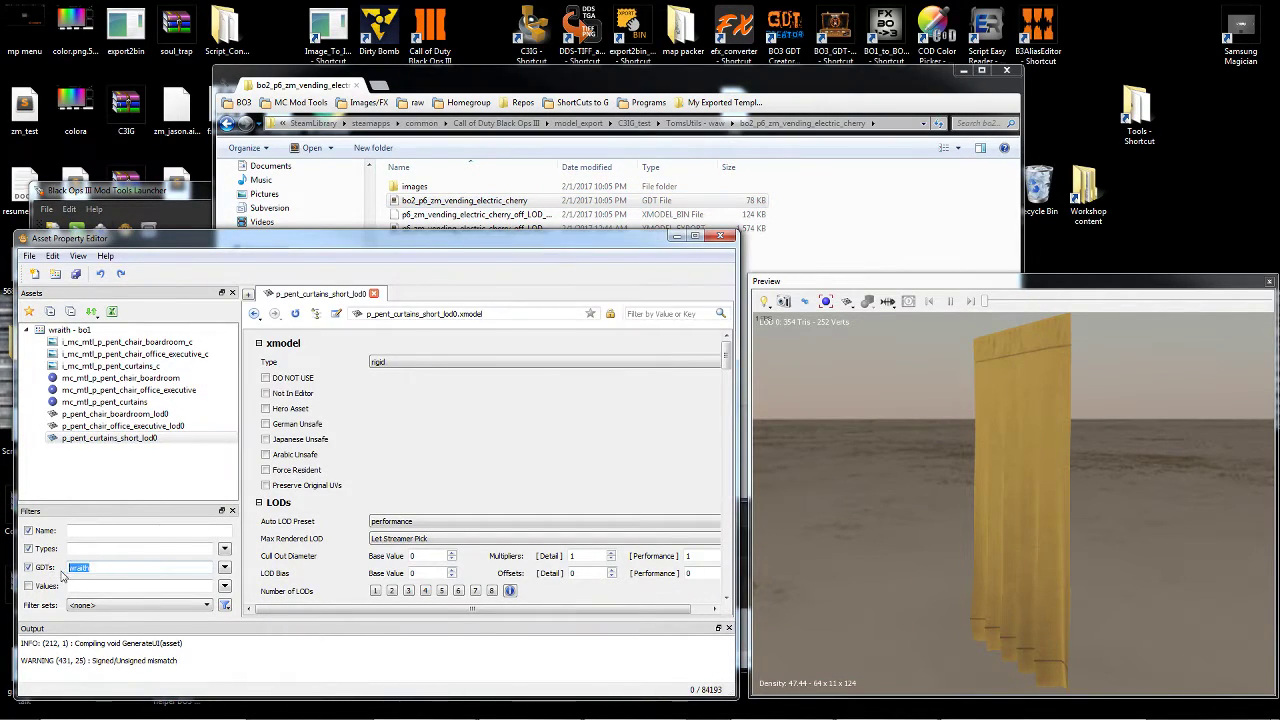
{"action": "key", "text": "ctrl+v"}
{"action": "left_click", "coordinate": [97, 416]}
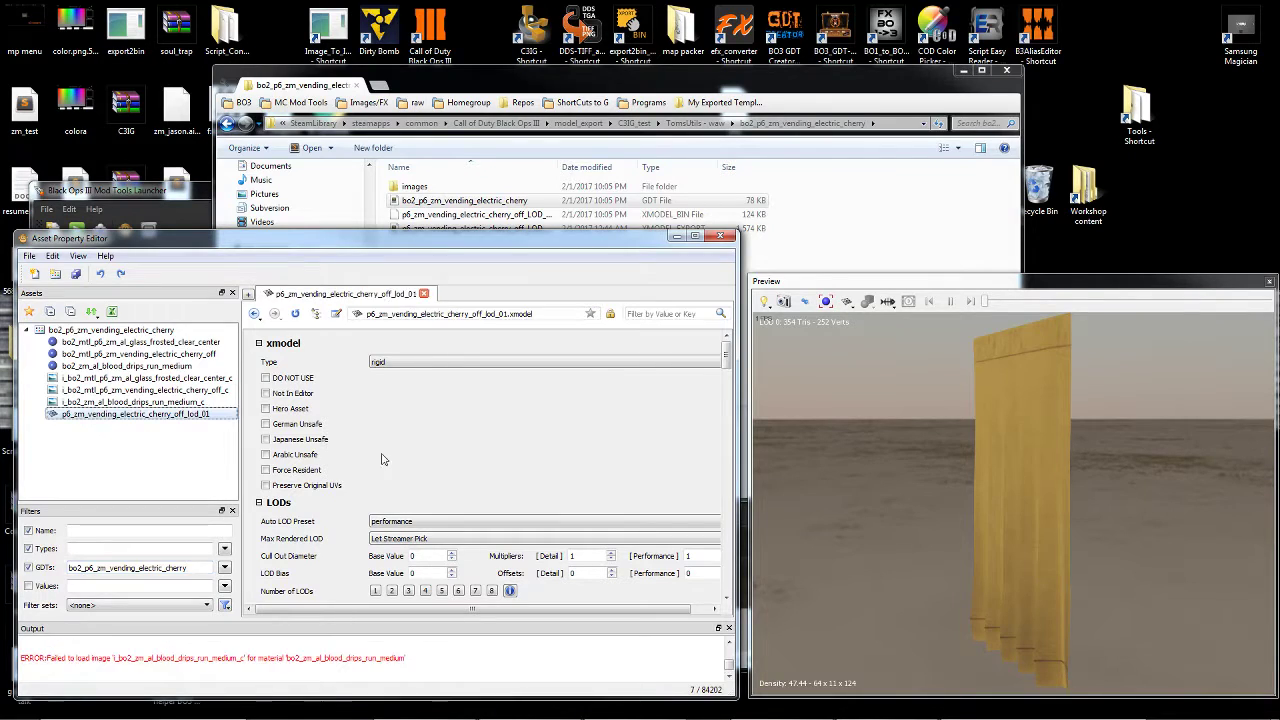
{"action": "left_click_drag", "start_coordinate": [1020, 523], "coordinate": [648, 407]}
Set the texture of the i_bo2_mtl_p6_zm_al_glass_frosted_clear_center_c image to the frosted glass TIFF from the electric cherry images folder.
{"action": "left_click", "coordinate": [140, 342]}
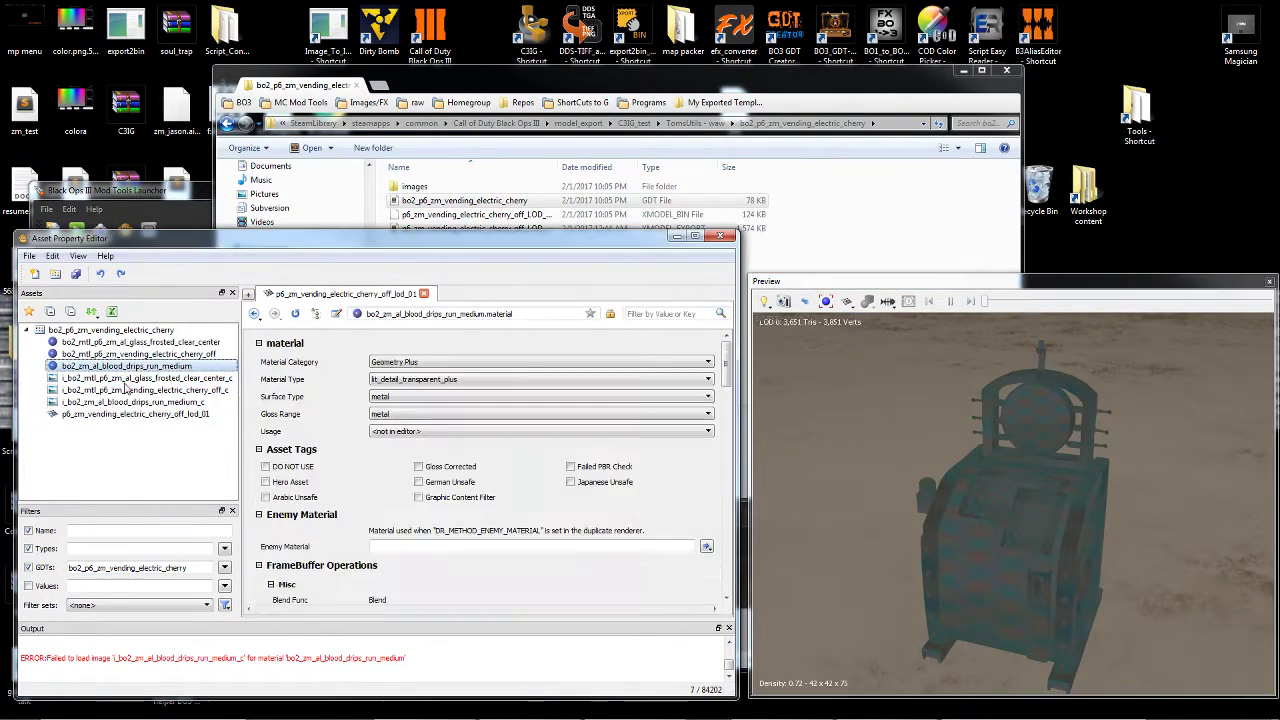
{"action": "left_click", "coordinate": [148, 378]}
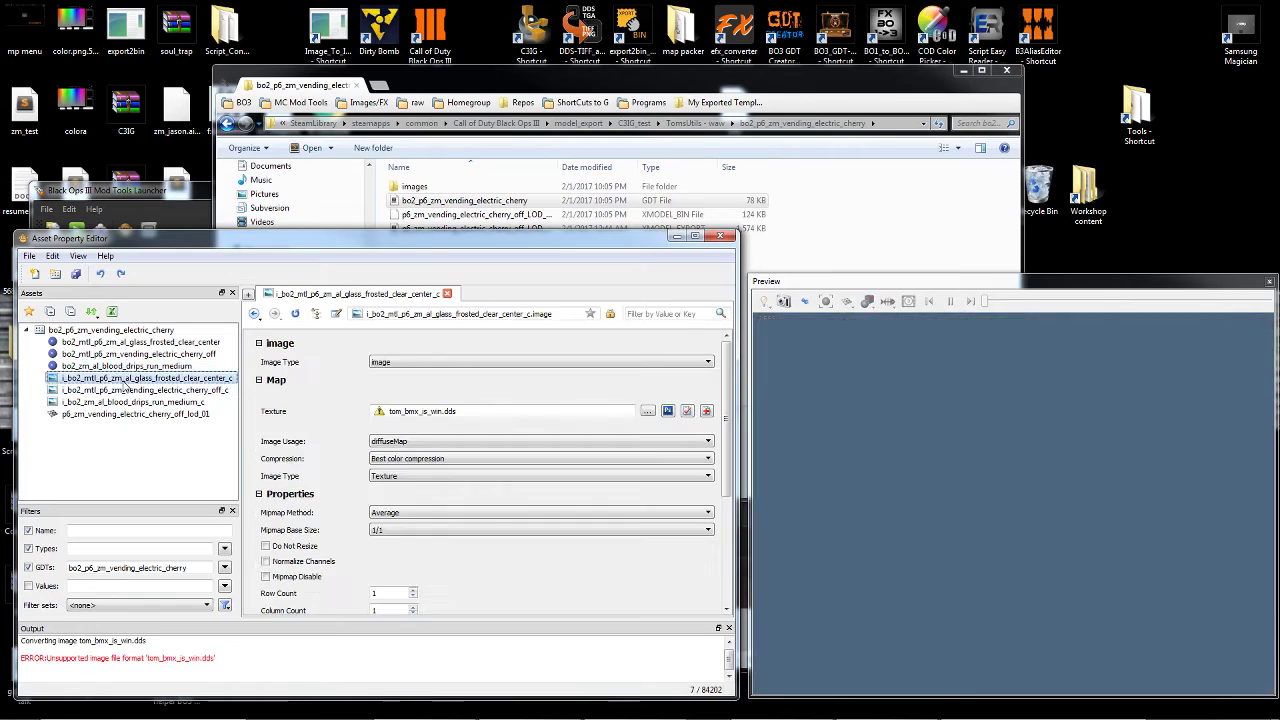
{"action": "left_click", "coordinate": [647, 411]}
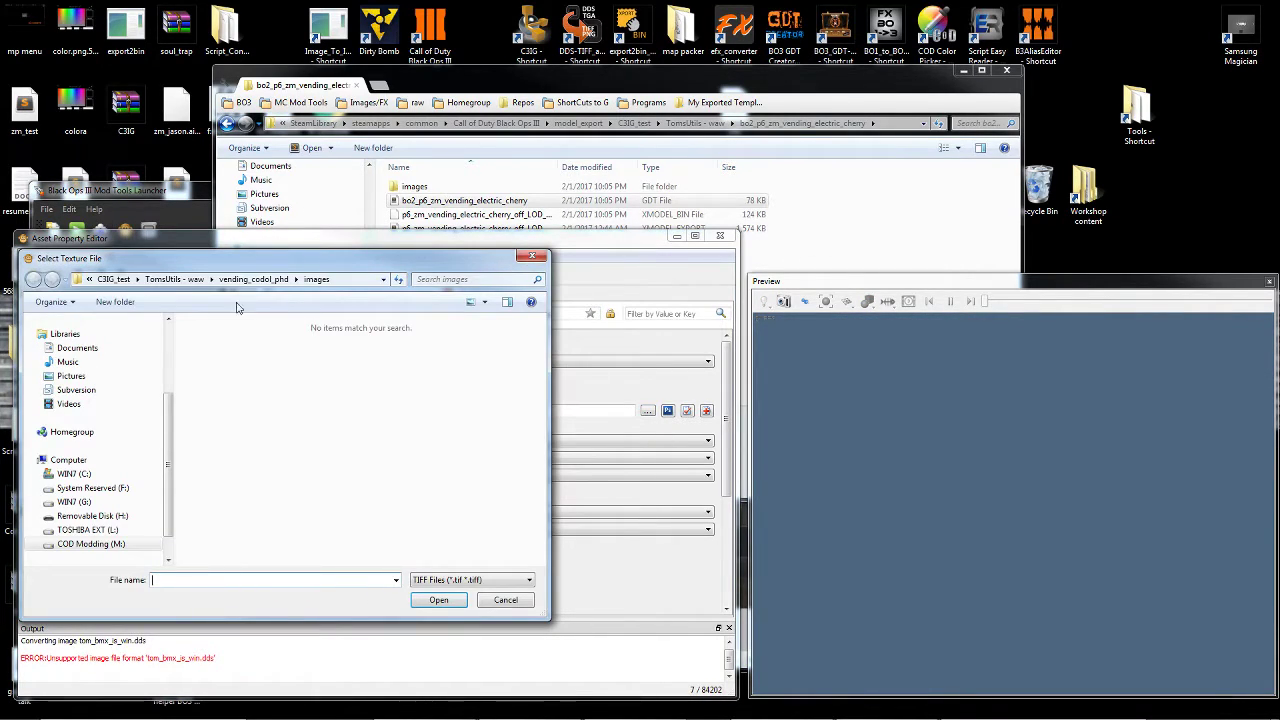
{"action": "left_click", "coordinate": [253, 279]}
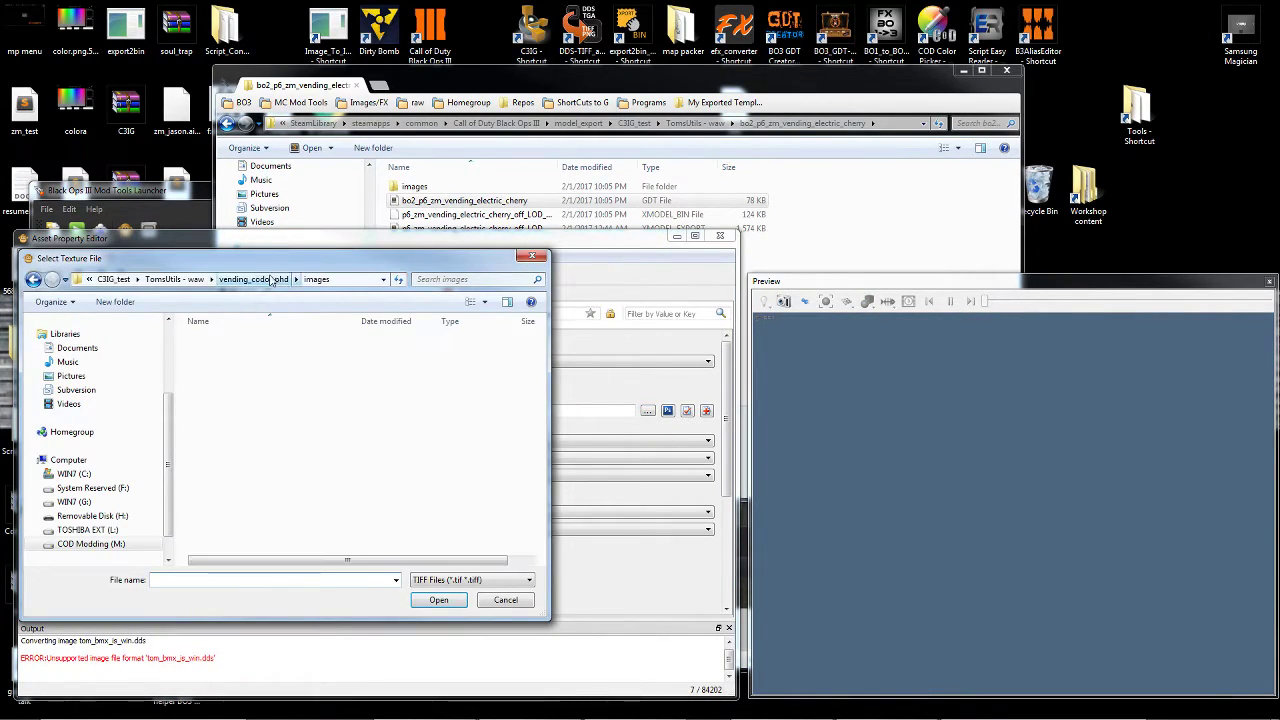
{"action": "left_click", "coordinate": [176, 279]}
{"action": "double_click", "coordinate": [237, 341]}
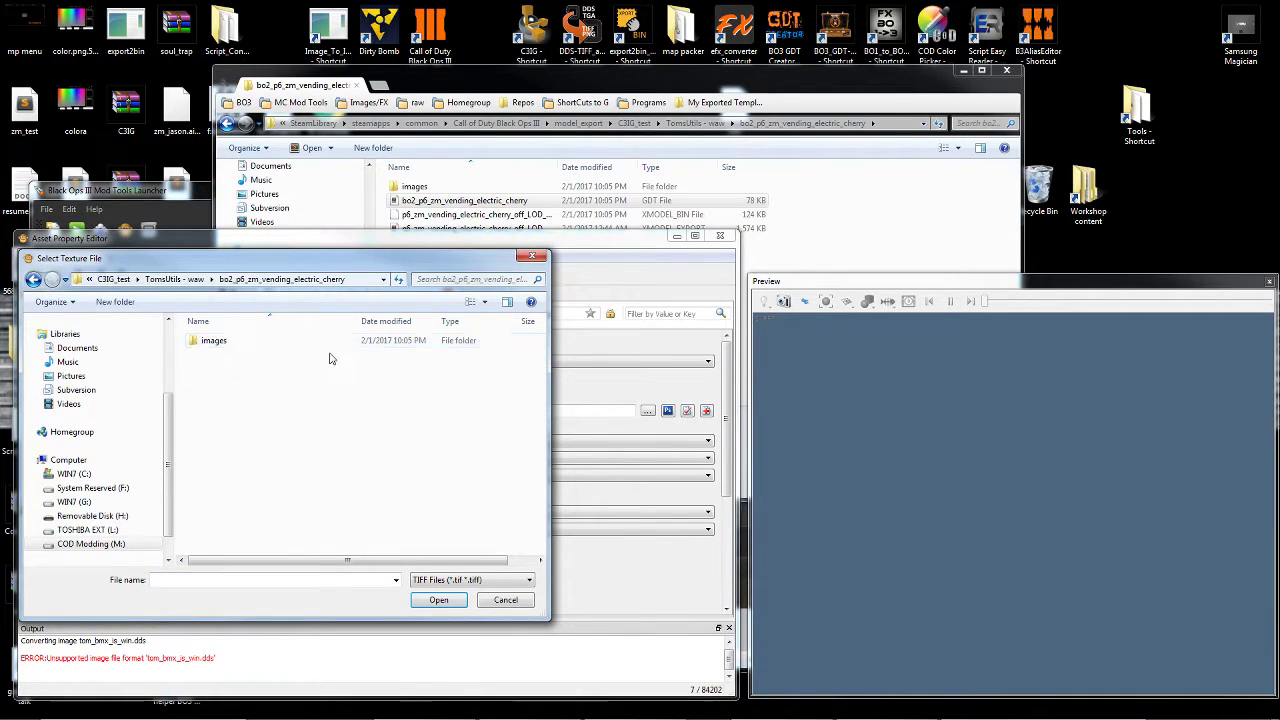
{"action": "double_click", "coordinate": [213, 341]}
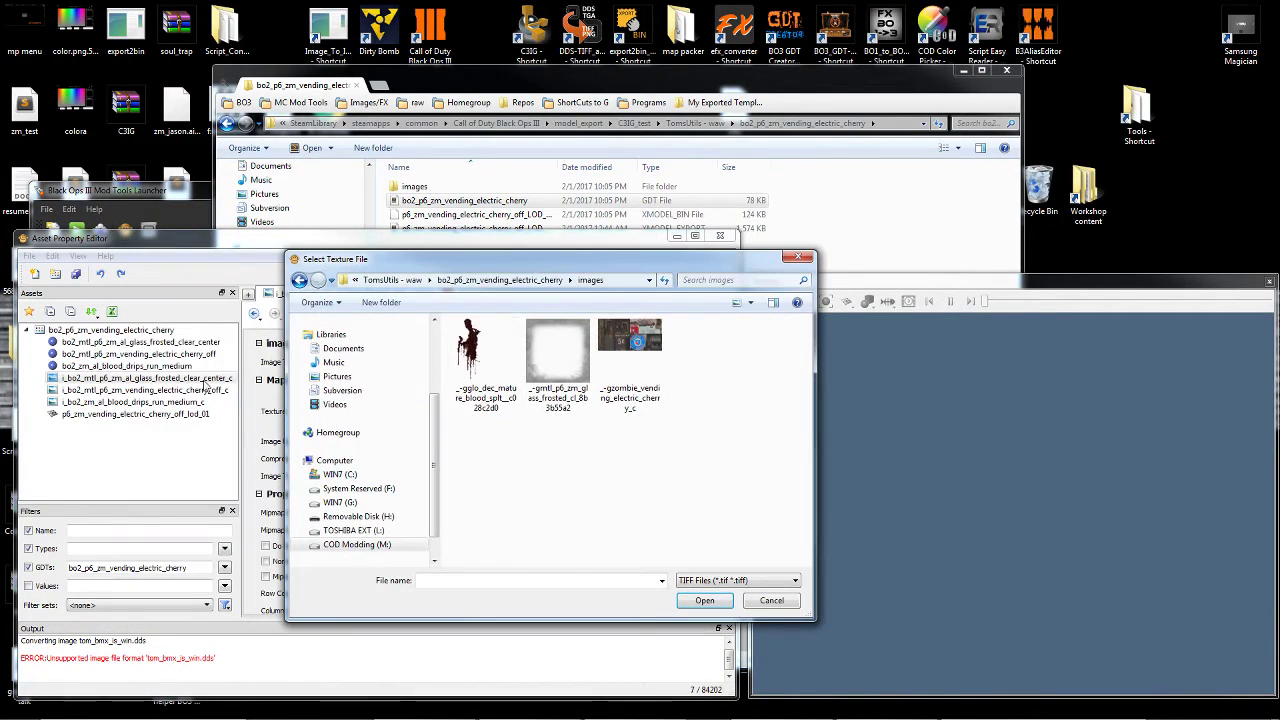
{"action": "double_click", "coordinate": [543, 366]}
Set the texture of the i_bo2_mtl_p6_zm_vending_electric_cherry_off_c image to the _-gzombie_vending_electric_cherry_c TIFF.
{"action": "left_click", "coordinate": [200, 391]}
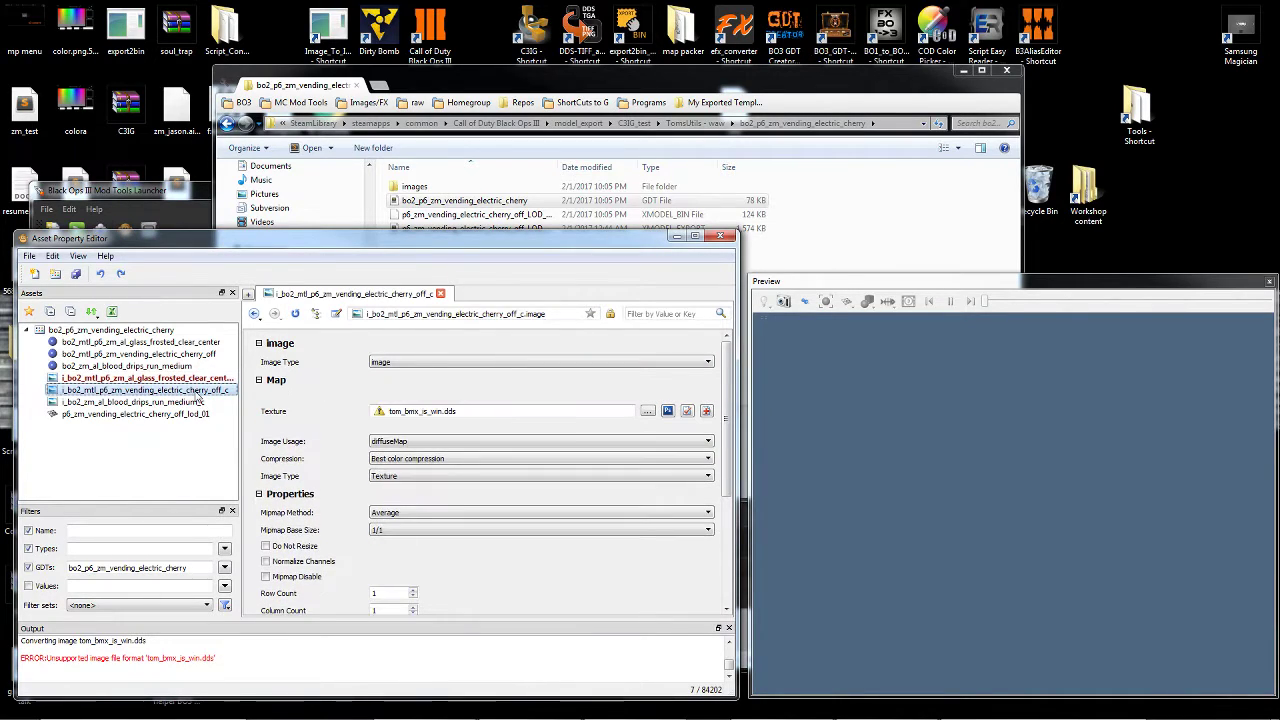
{"action": "left_click", "coordinate": [648, 411]}
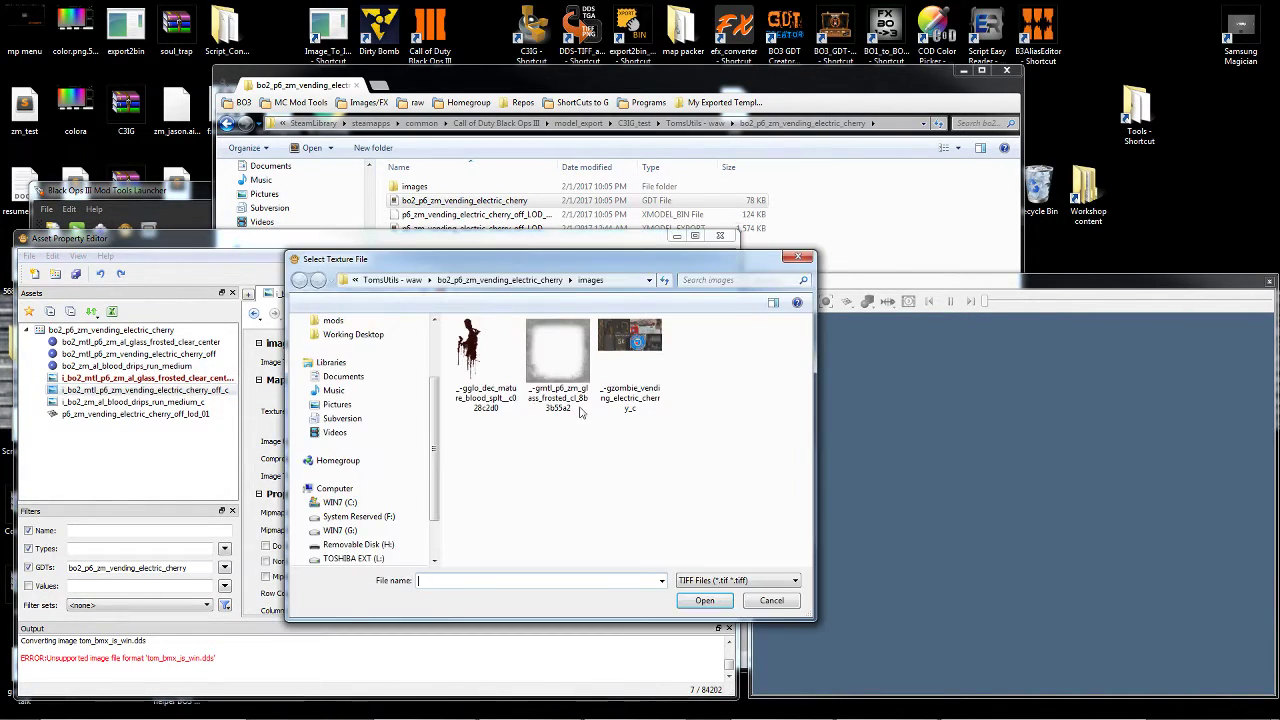
{"action": "double_click", "coordinate": [630, 368]}
Set the texture of i_bo2_zm_al_blood_drips_run_medium_c to the blood splatter TIFF and preview the vending machine model.
{"action": "left_click", "coordinate": [205, 402]}
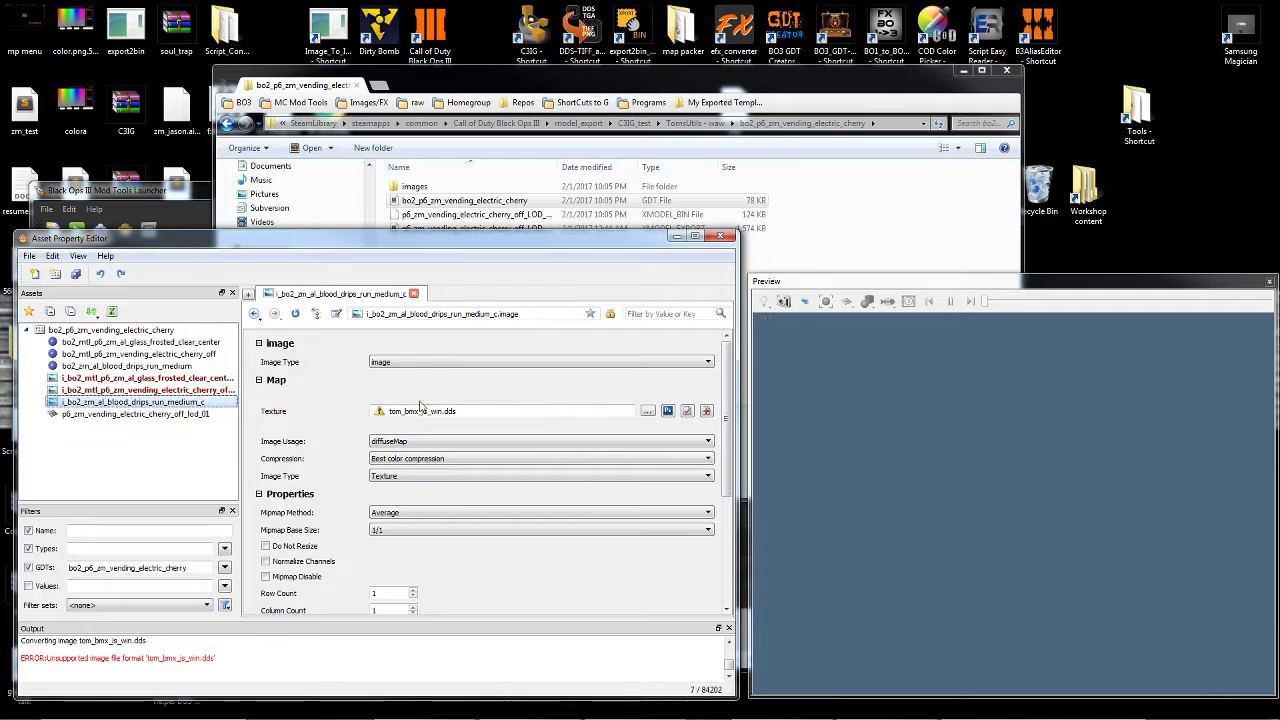
{"action": "left_click", "coordinate": [648, 411]}
{"action": "double_click", "coordinate": [486, 360]}
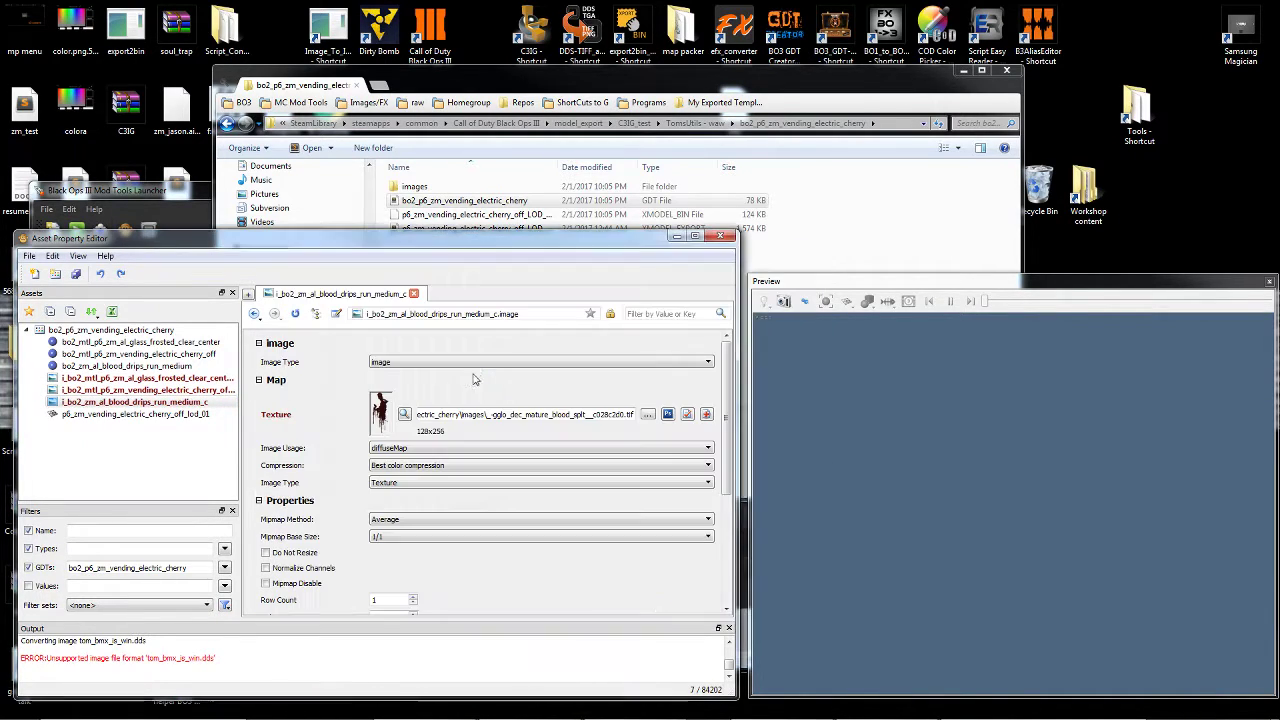
{"action": "left_click", "coordinate": [135, 414]}
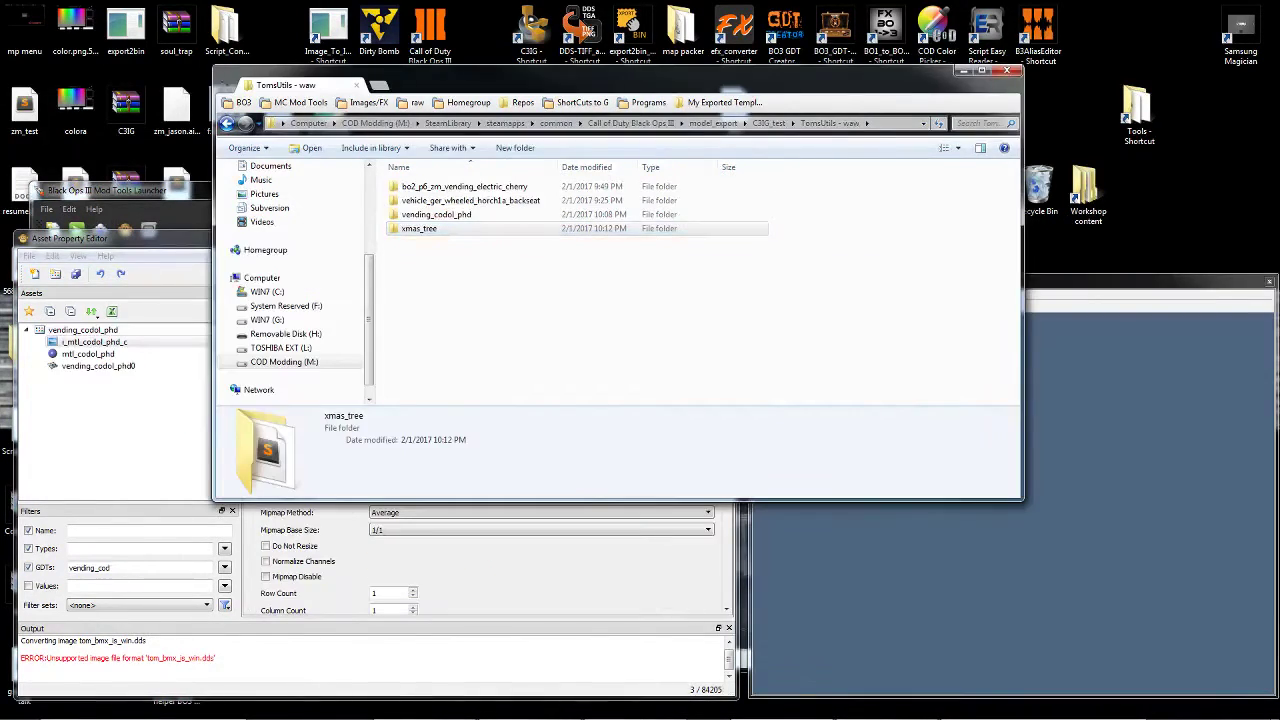
Convert the xmas_tree folder with C3IG, opening the images that need manual conversion in the default program.
{"action": "left_click_drag", "start_coordinate": [420, 228], "coordinate": [597, 35]}
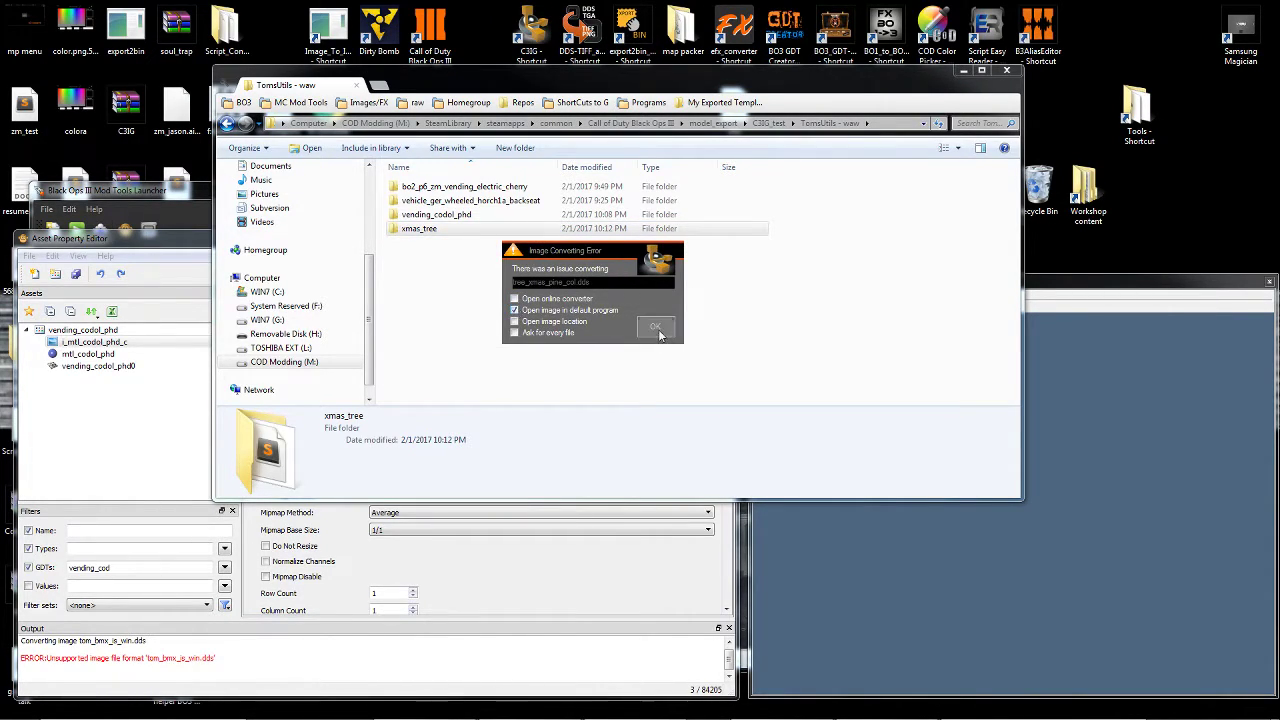
{"action": "left_click", "coordinate": [657, 331]}
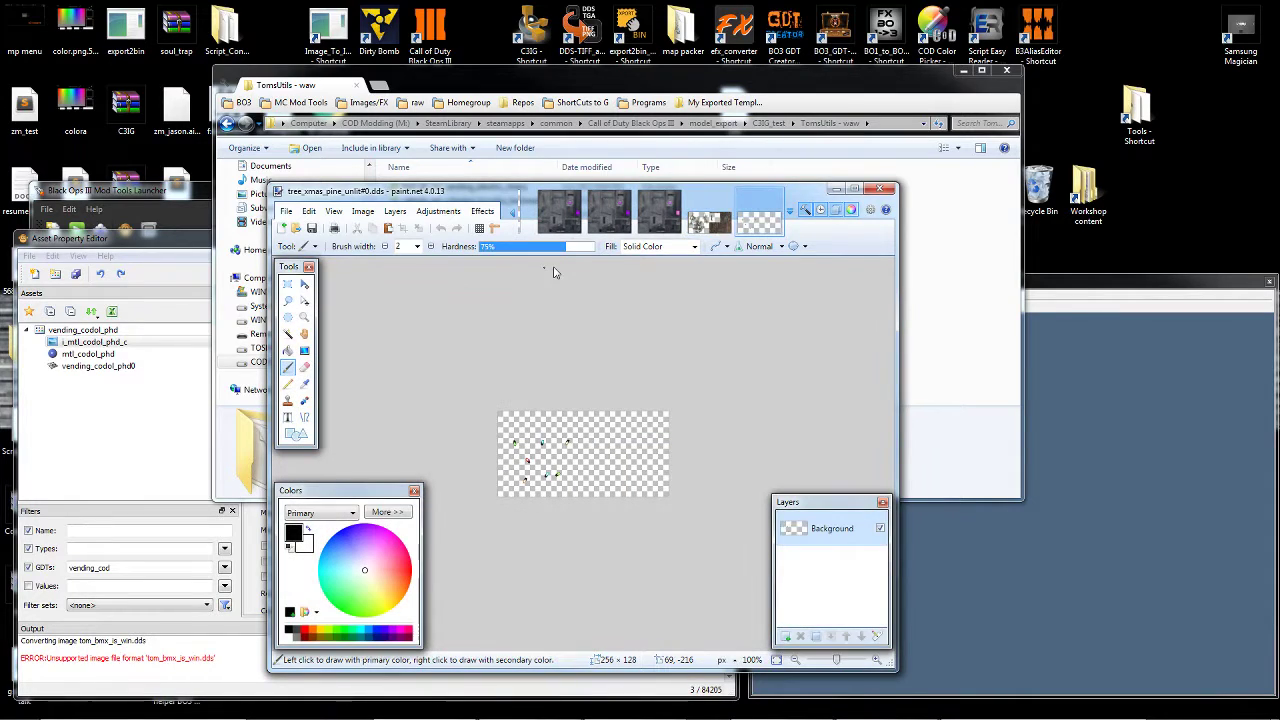
Save the tree_xmas_pine_unlit#0 image as a TIFF in the xmas_tree images folder.
{"action": "key", "text": "ctrl+shift+s"}
{"action": "left_click", "coordinate": [465, 488]}
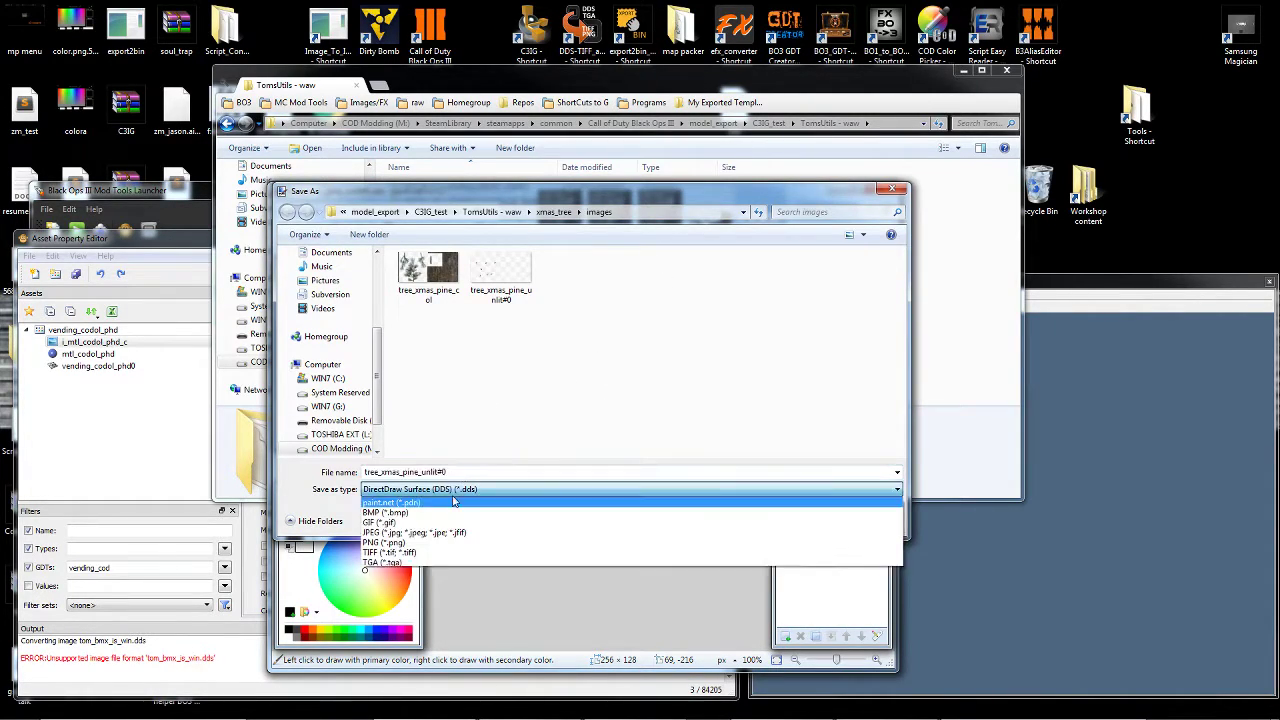
{"action": "left_click", "coordinate": [400, 541]}
{"action": "left_click", "coordinate": [799, 519]}
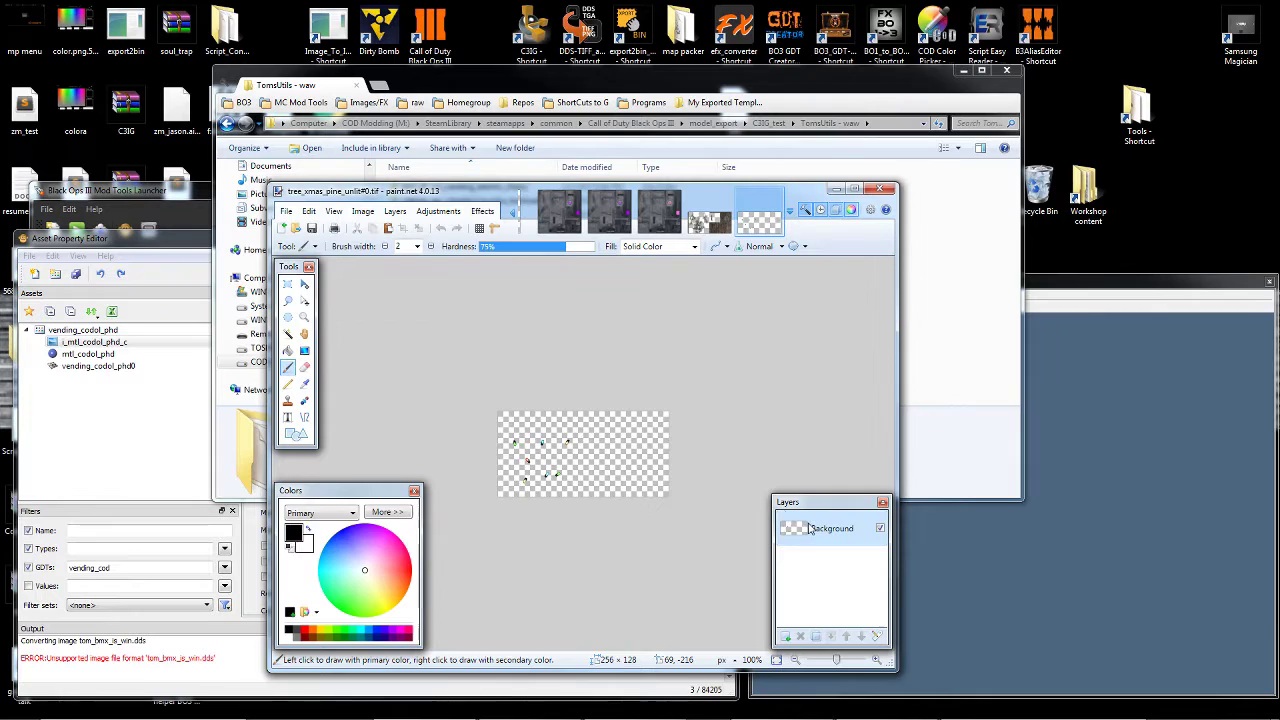
Save the tree_xmas_pine_col image as a TIFF in the same images folder and minimize the image editor.
{"action": "left_click", "coordinate": [709, 222]}
{"action": "key", "text": "ctrl+shift+s"}
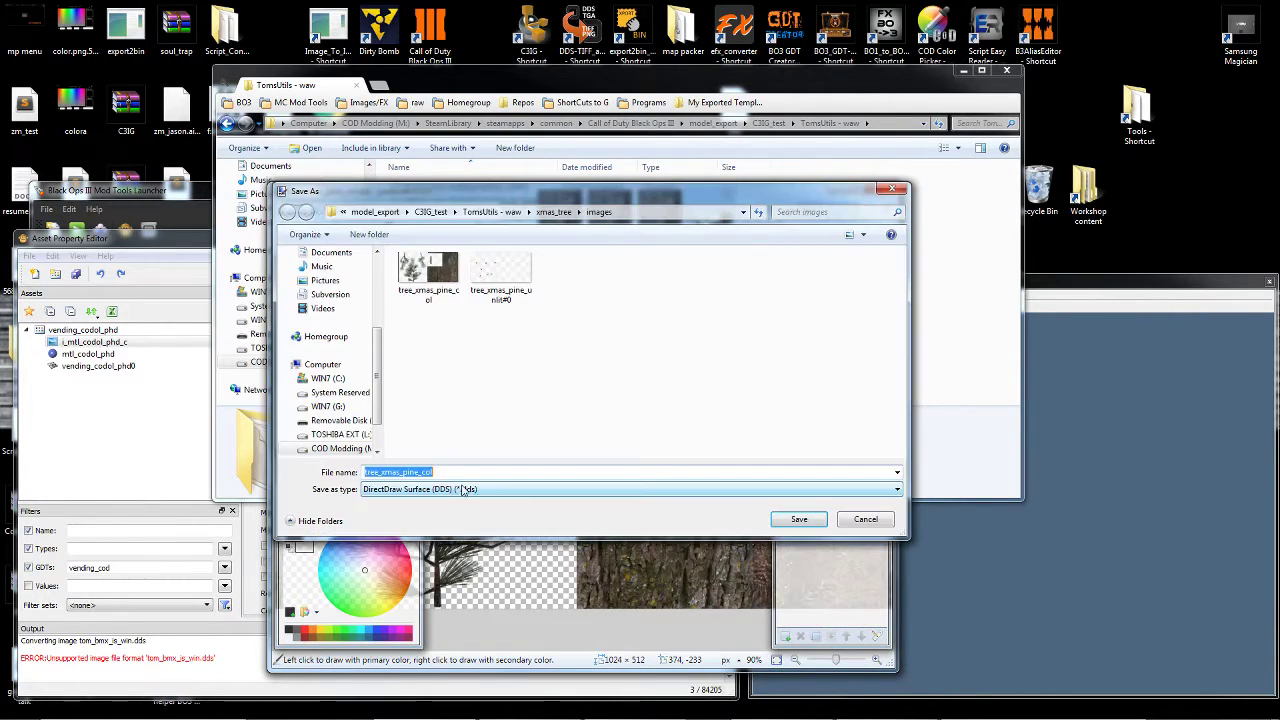
{"action": "left_click", "coordinate": [433, 488]}
{"action": "left_click", "coordinate": [400, 541]}
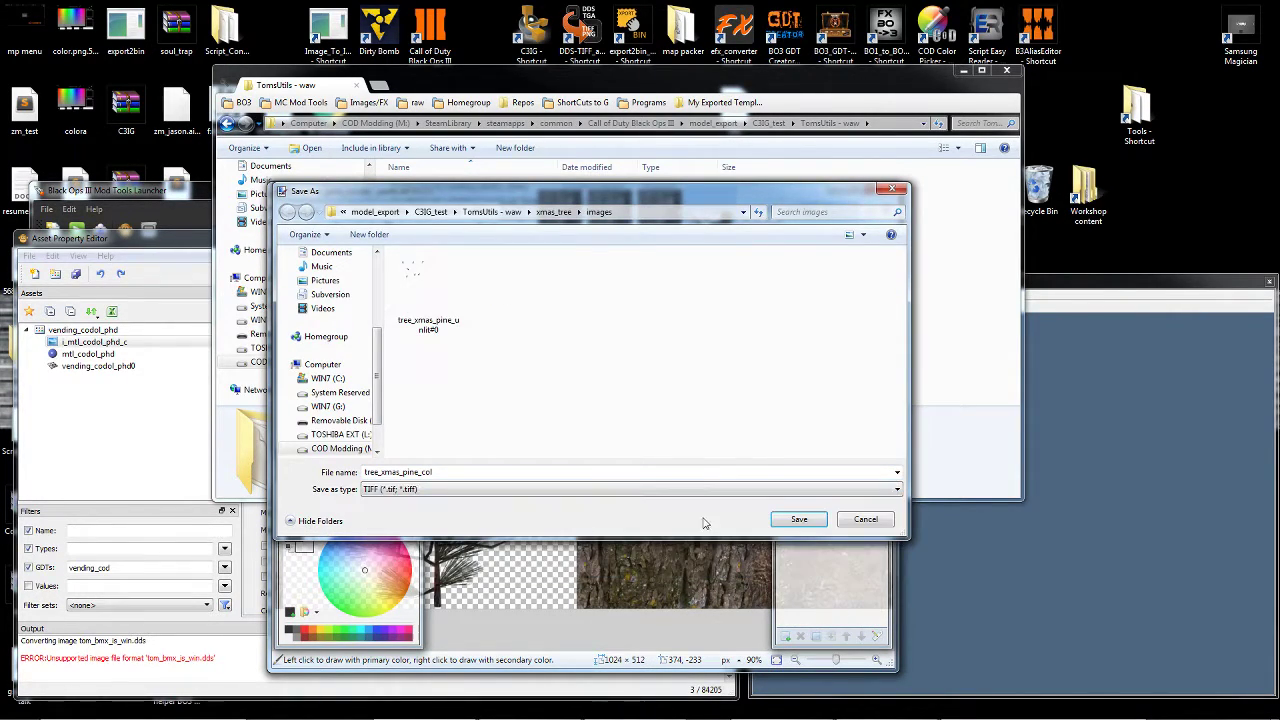
{"action": "left_click", "coordinate": [809, 521]}
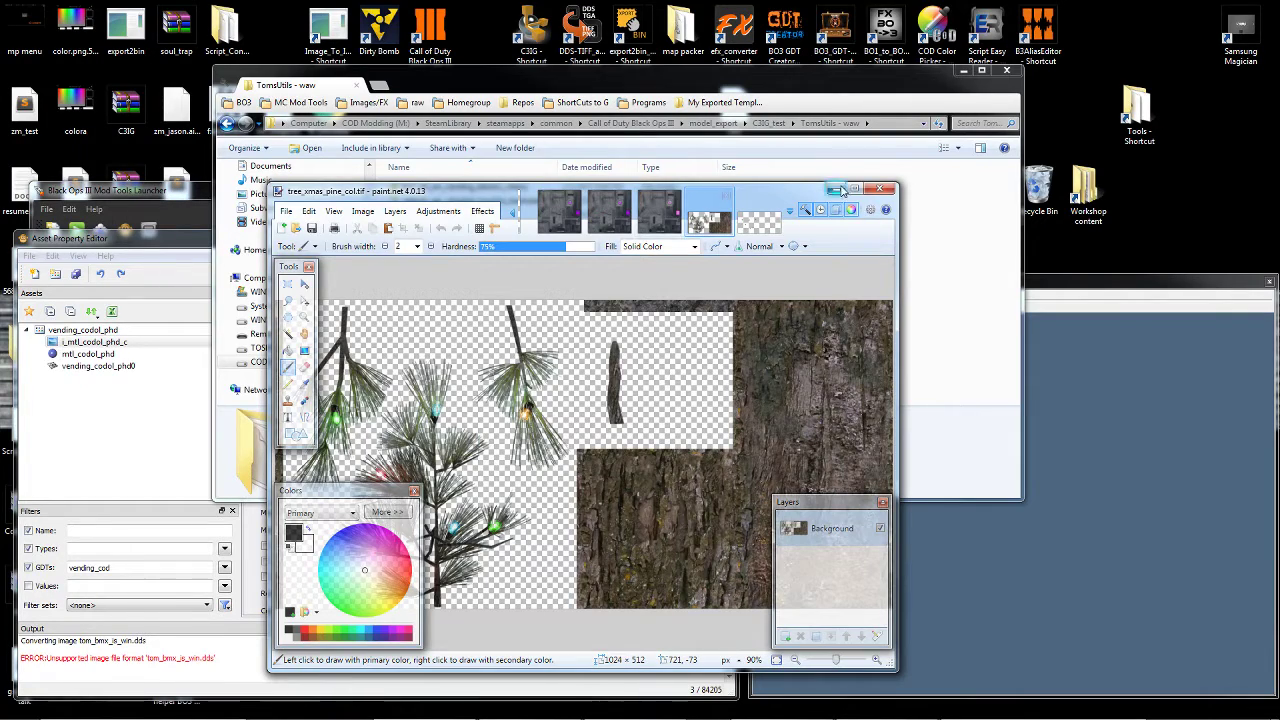
{"action": "left_click", "coordinate": [840, 189]}
Filter the assets in Asset Property Editor by the GDT name xmas_tr and preview the xmas_tree0 model.
{"action": "left_click", "coordinate": [578, 329]}
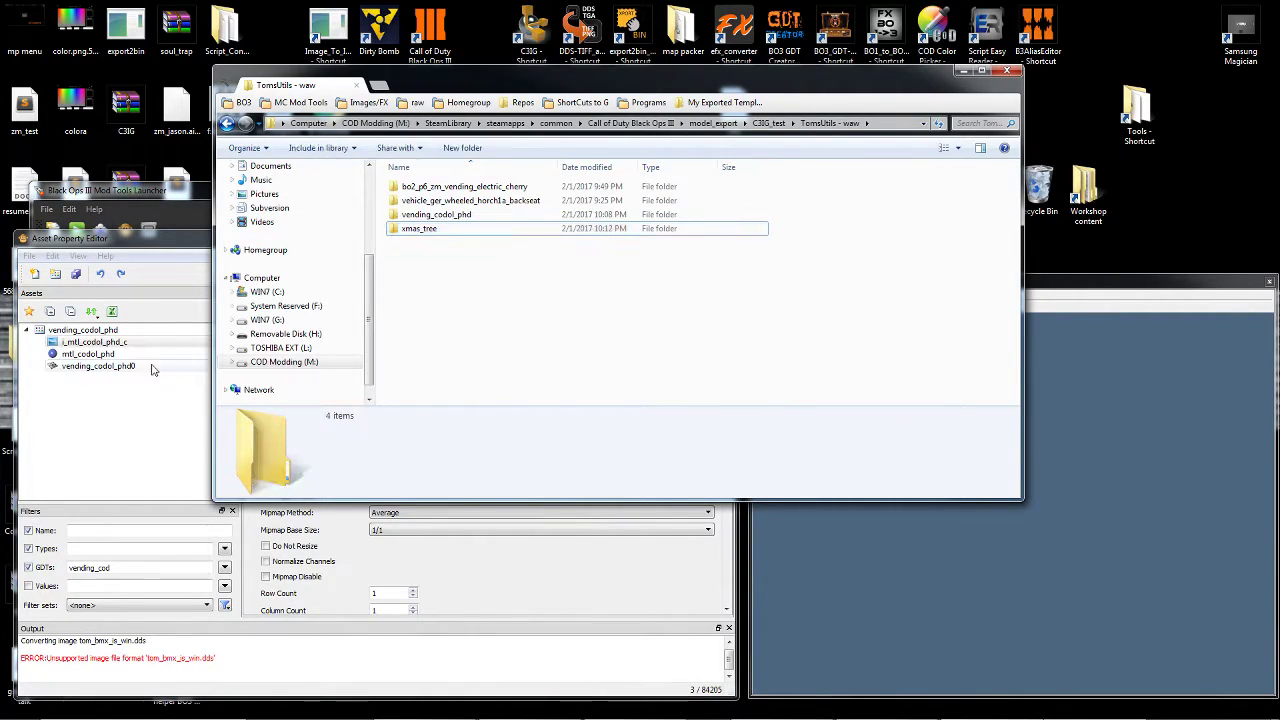
{"action": "left_click_drag", "start_coordinate": [86, 567], "coordinate": [116, 567]}
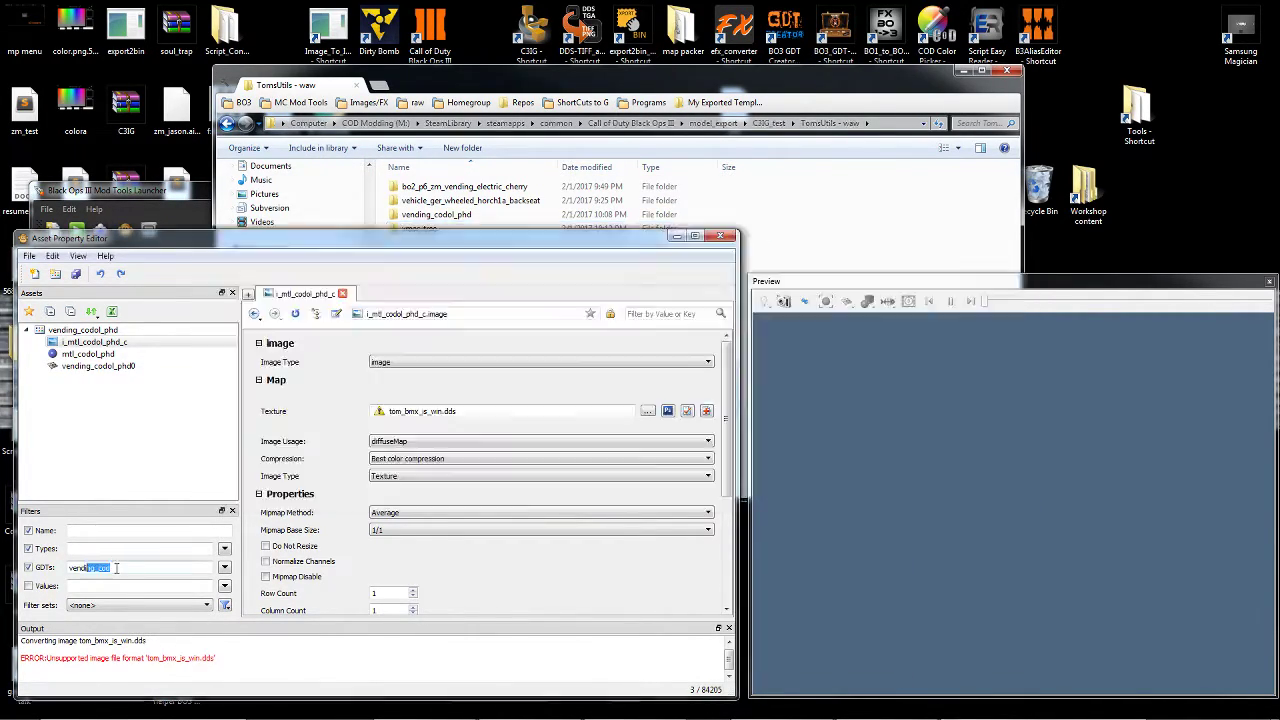
{"action": "type", "text": "xmas_tr"}
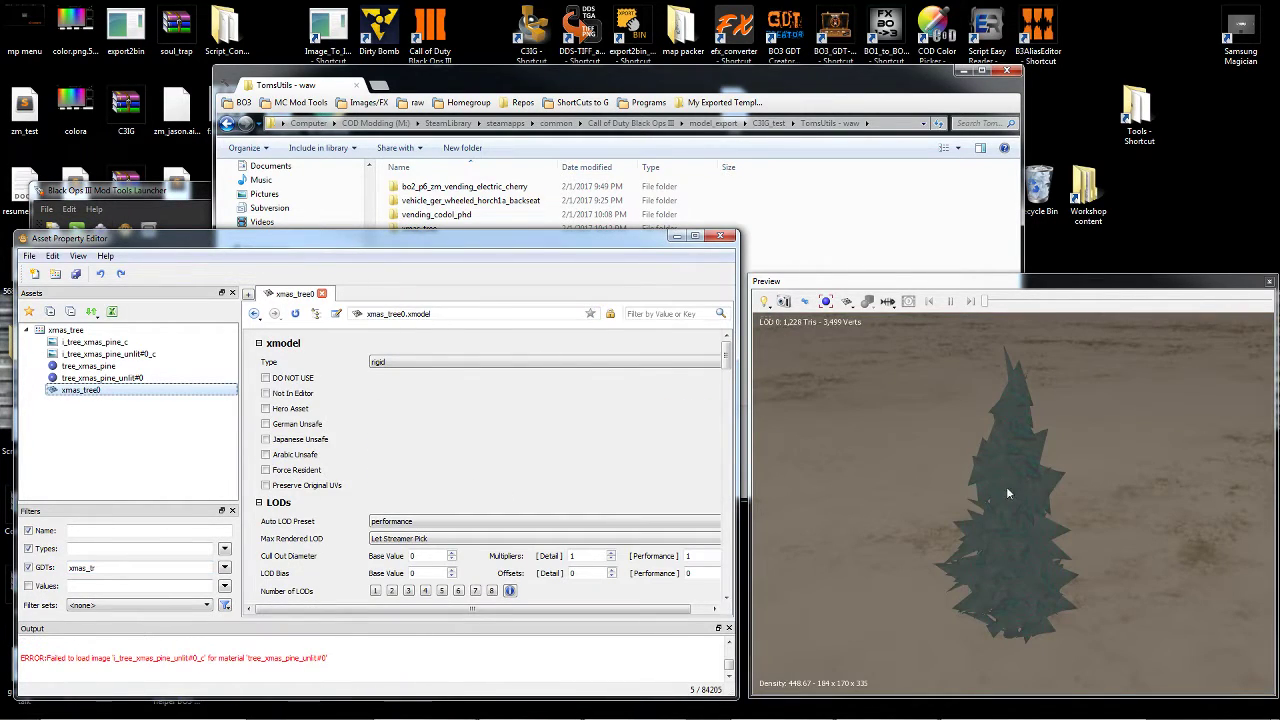
{"action": "left_click_drag", "start_coordinate": [1053, 513], "coordinate": [800, 500]}
Set the texture of the i_tree_xmas_pine_c image to the tree_xmas_pine_col TIFF from the xmas_tree images folder.
{"action": "left_click", "coordinate": [108, 354]}
{"action": "left_click", "coordinate": [95, 342]}
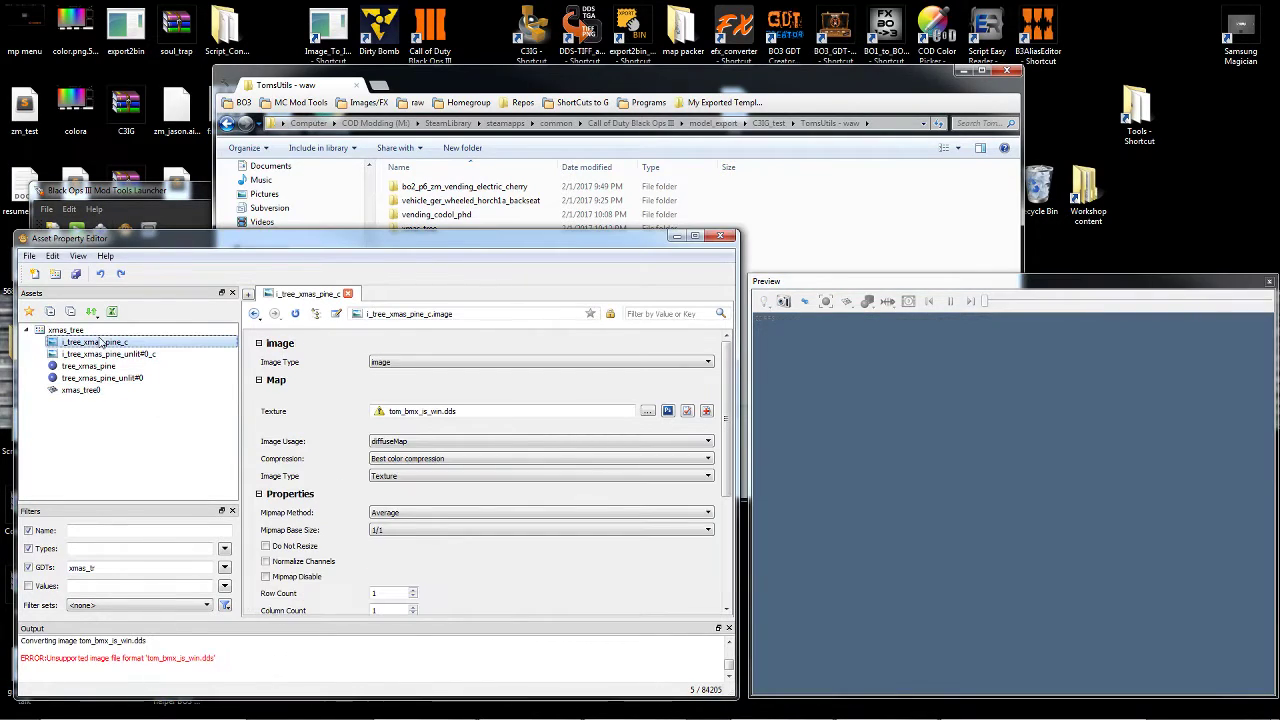
{"action": "left_click", "coordinate": [648, 412]}
{"action": "left_click", "coordinate": [520, 280]}
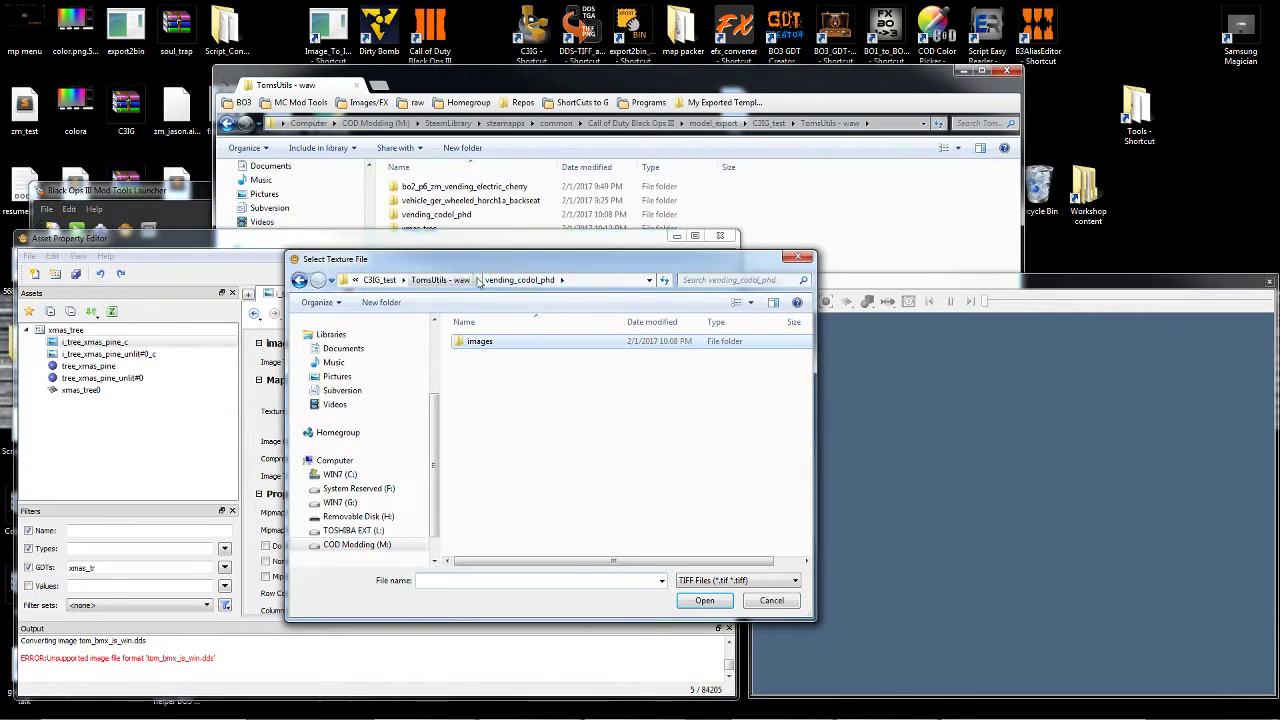
{"action": "left_click", "coordinate": [445, 280]}
{"action": "double_click", "coordinate": [484, 383]}
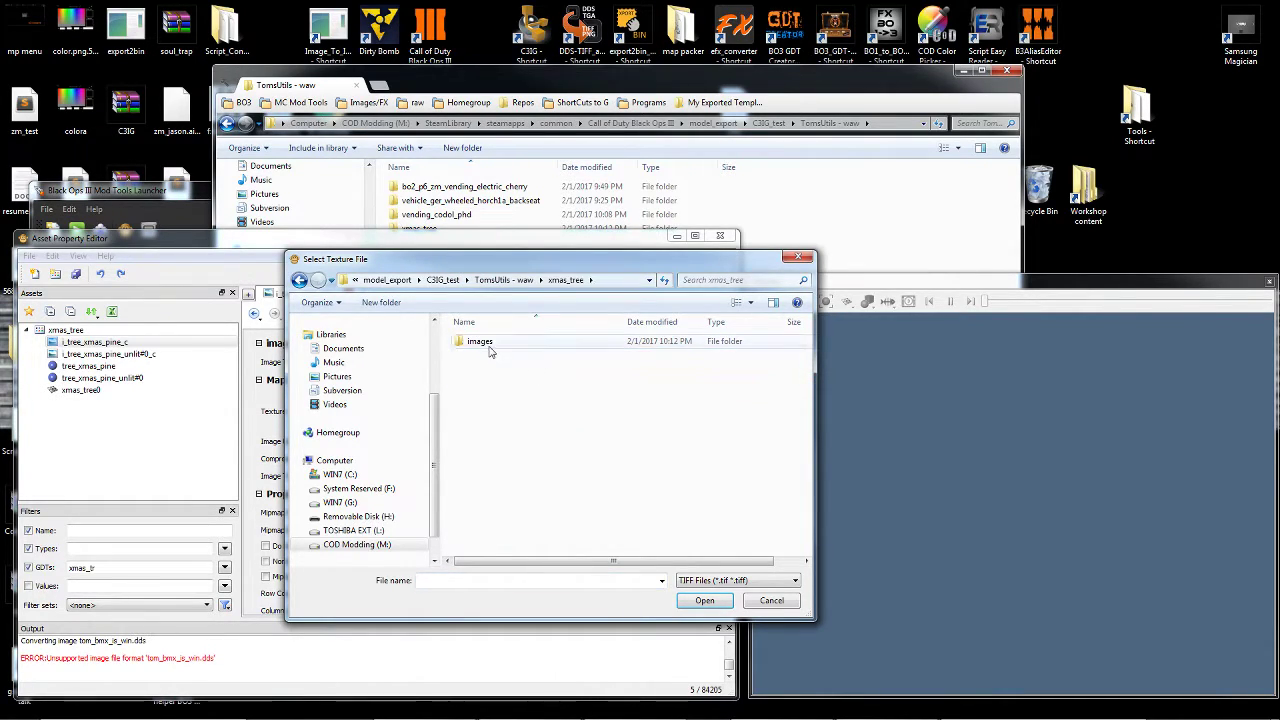
{"action": "double_click", "coordinate": [478, 375]}
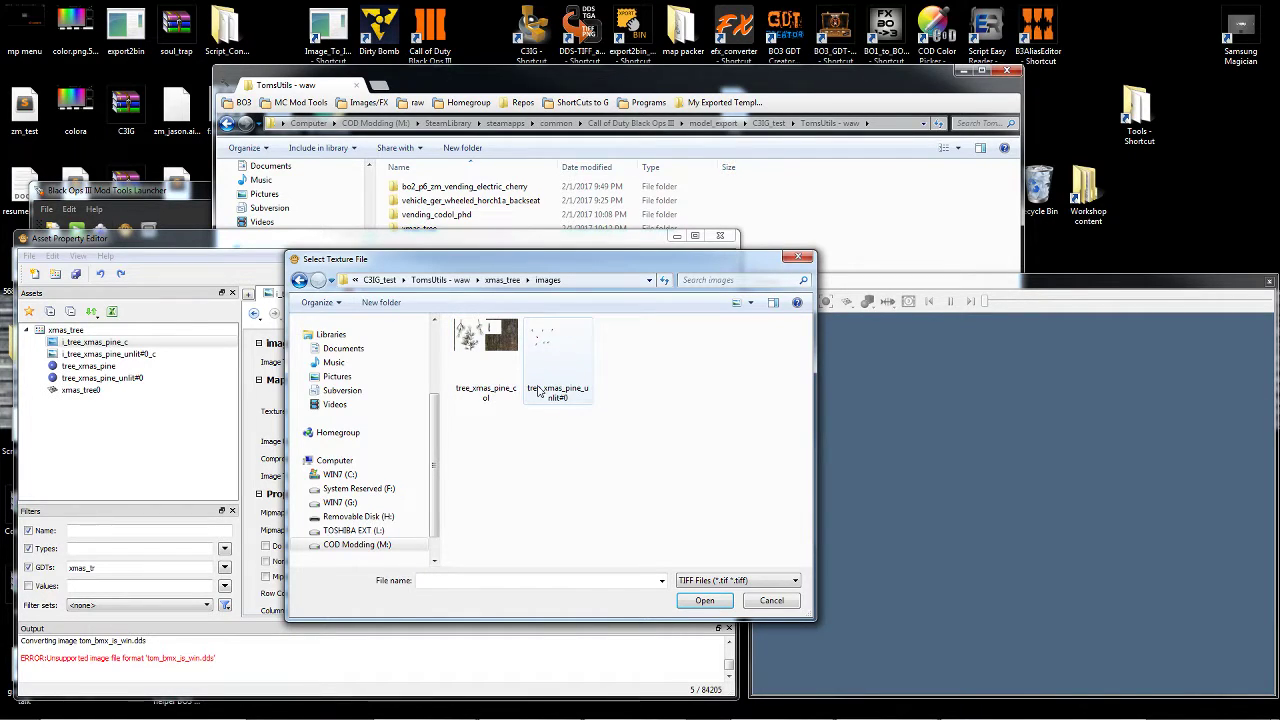
{"action": "double_click", "coordinate": [480, 338]}
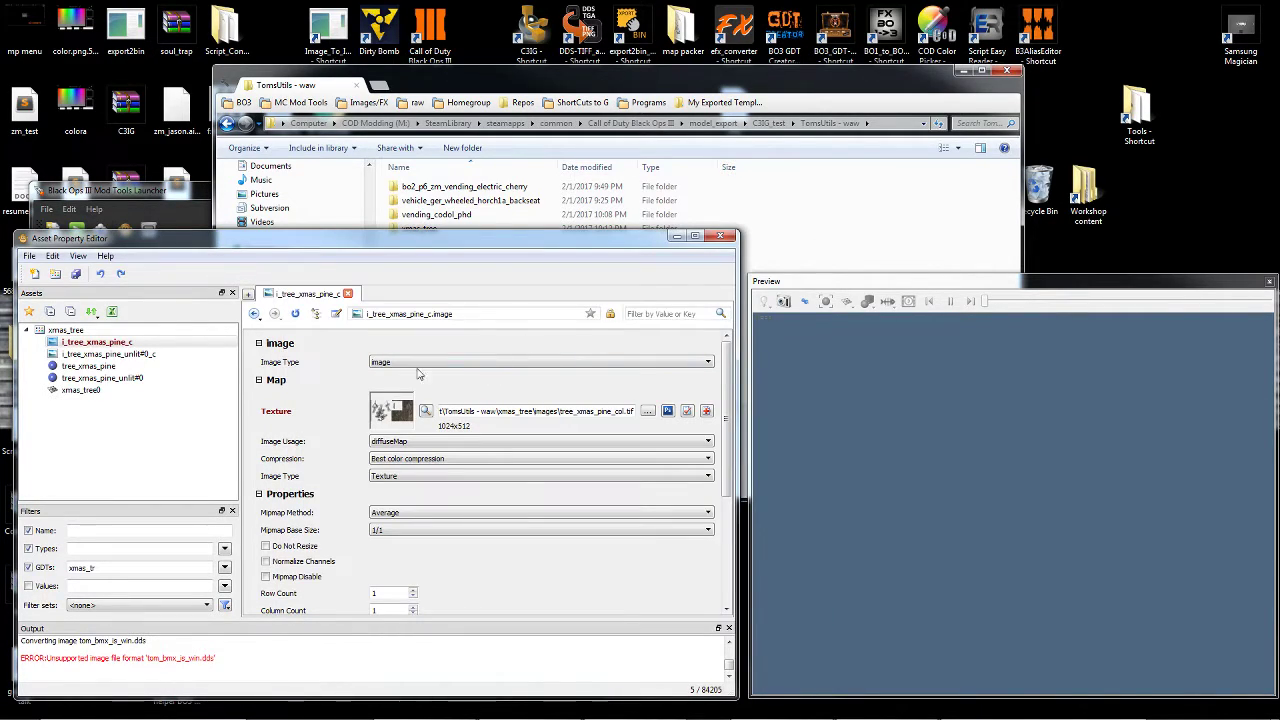
Set the texture of i_tree_xmas_pine_unlit#0_c to the tree_xmas_pine_unlit#0 TIFF and preview the xmas_tree0 model.
{"action": "left_click", "coordinate": [141, 356]}
{"action": "left_click", "coordinate": [647, 411]}
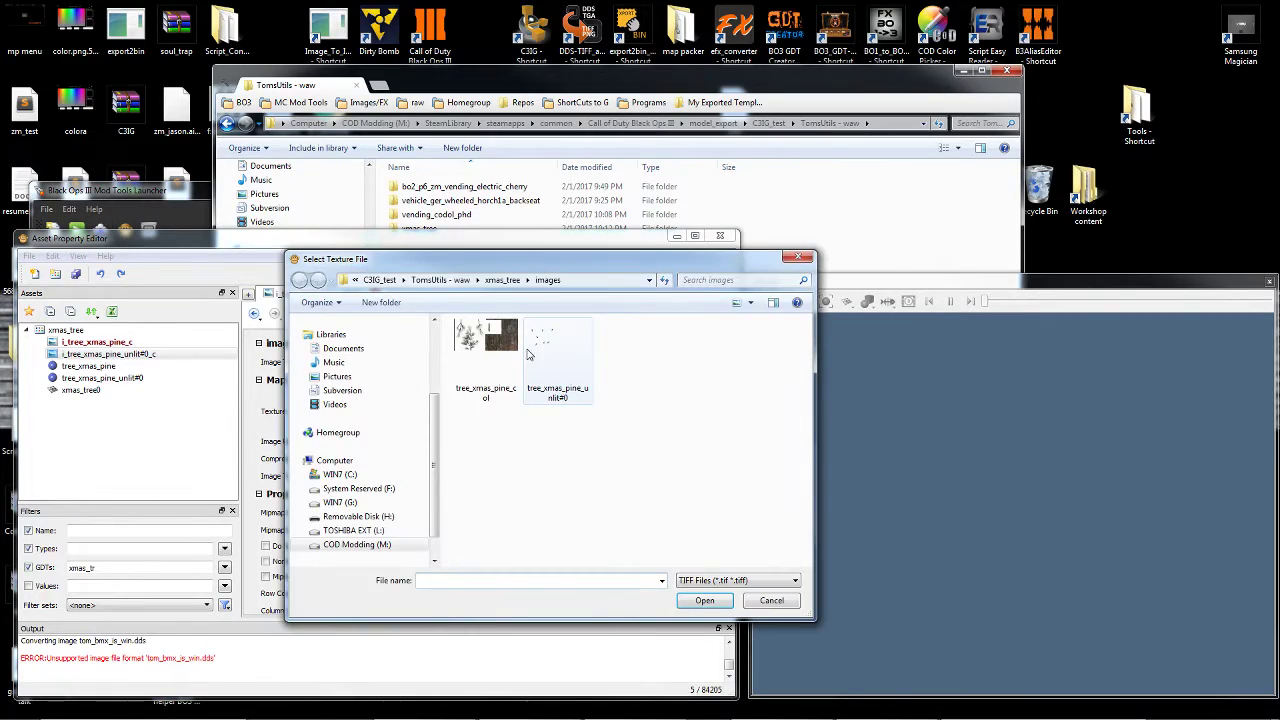
{"action": "double_click", "coordinate": [558, 355]}
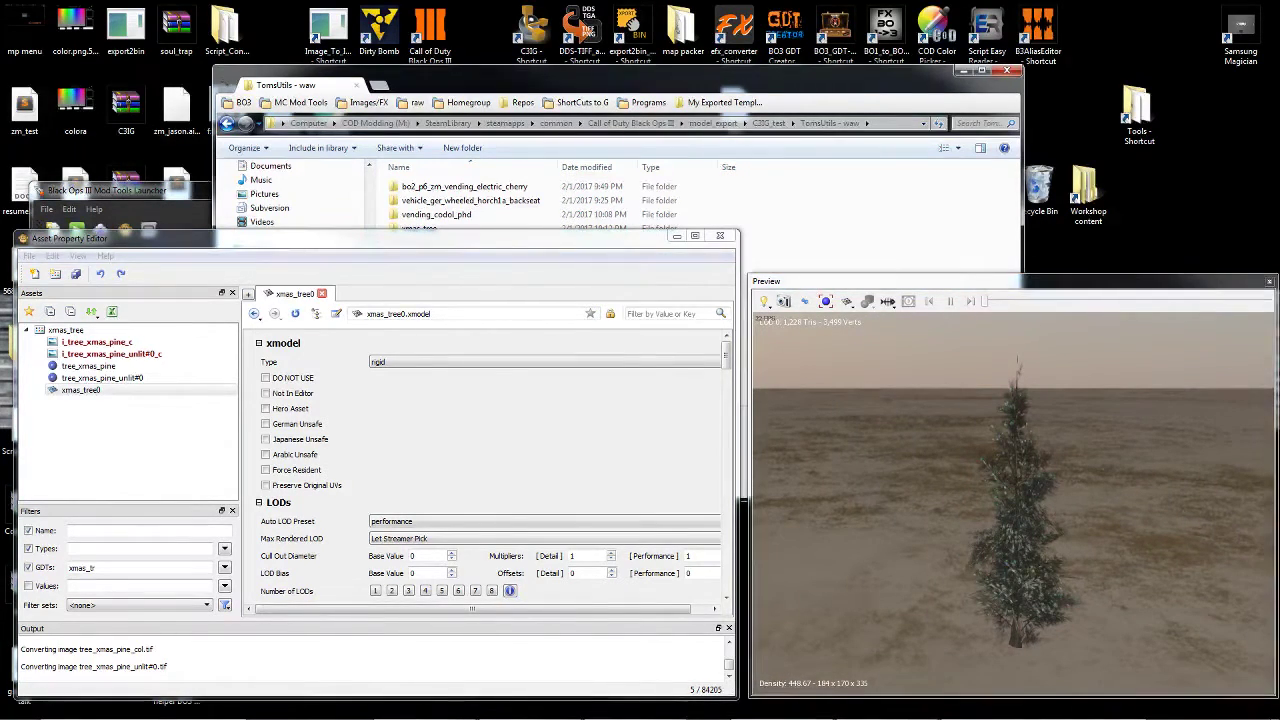
Switch to Windows Explorer and open the soul_trap folder inside C3IG_test's Custom Models folder.
{"action": "left_click", "coordinate": [804, 125]}
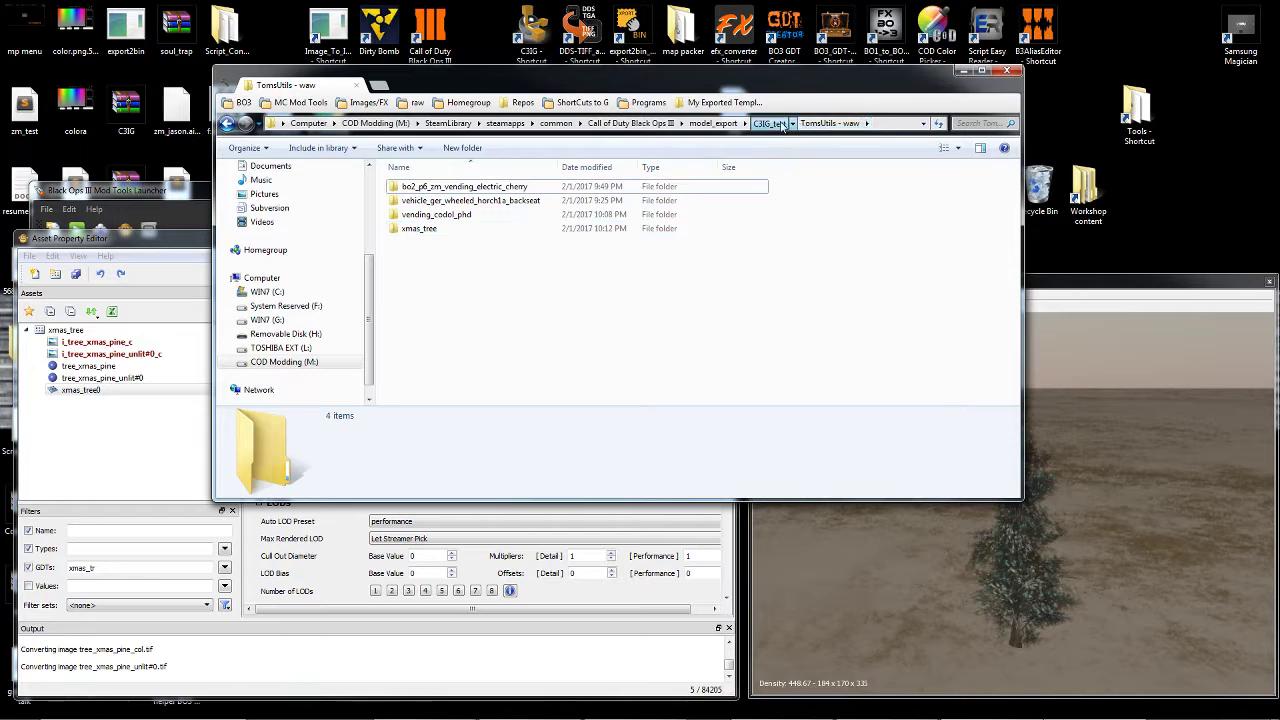
{"action": "left_click", "coordinate": [768, 123]}
{"action": "left_click", "coordinate": [432, 214]}
{"action": "double_click", "coordinate": [437, 188]}
{"action": "key", "text": "BackSpace"}
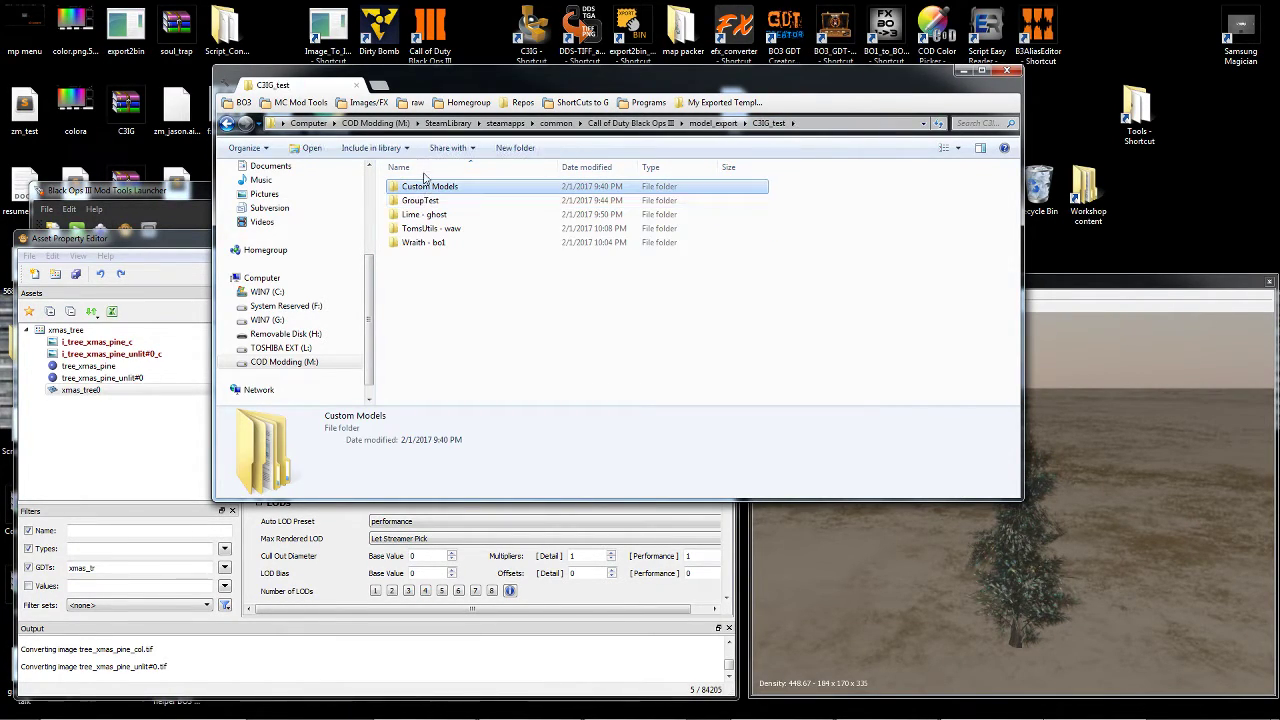
{"action": "double_click", "coordinate": [430, 188]}
{"action": "double_click", "coordinate": [430, 189]}
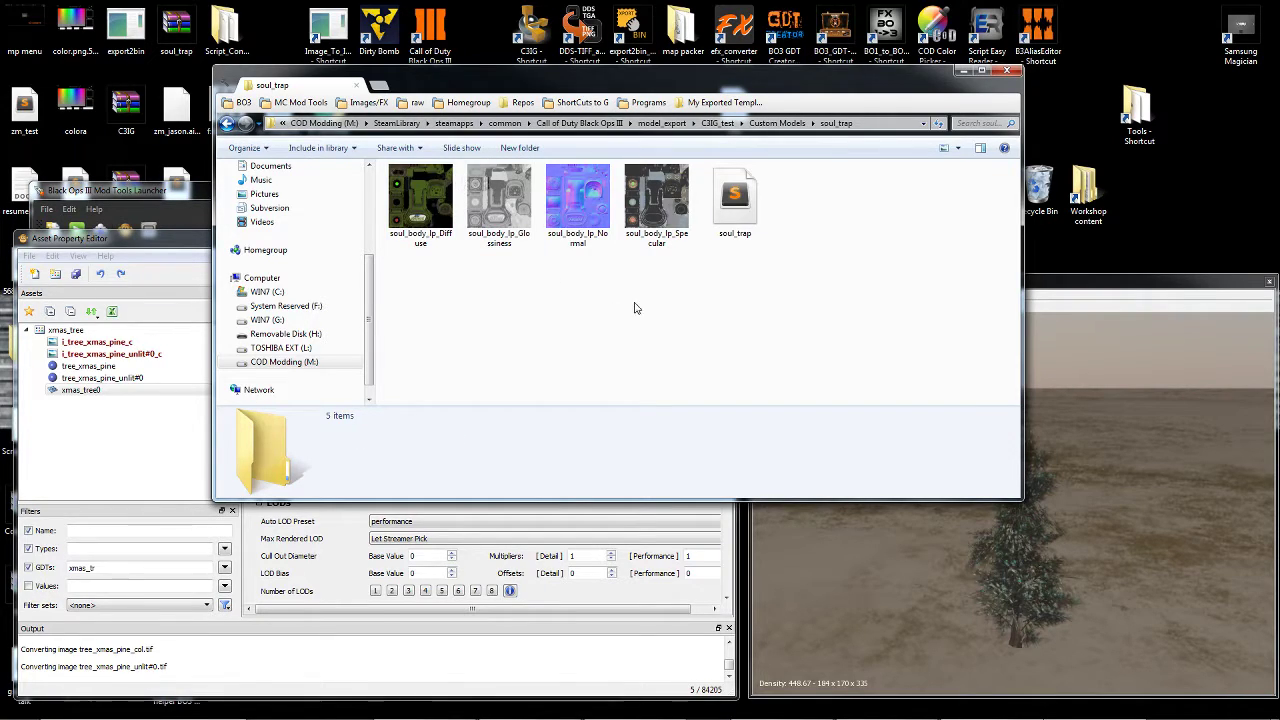
Examine the soul_trap folder's files and the contents of its XMODEL_EXPORT file in Sublime Text.
{"action": "left_click", "coordinate": [735, 200]}
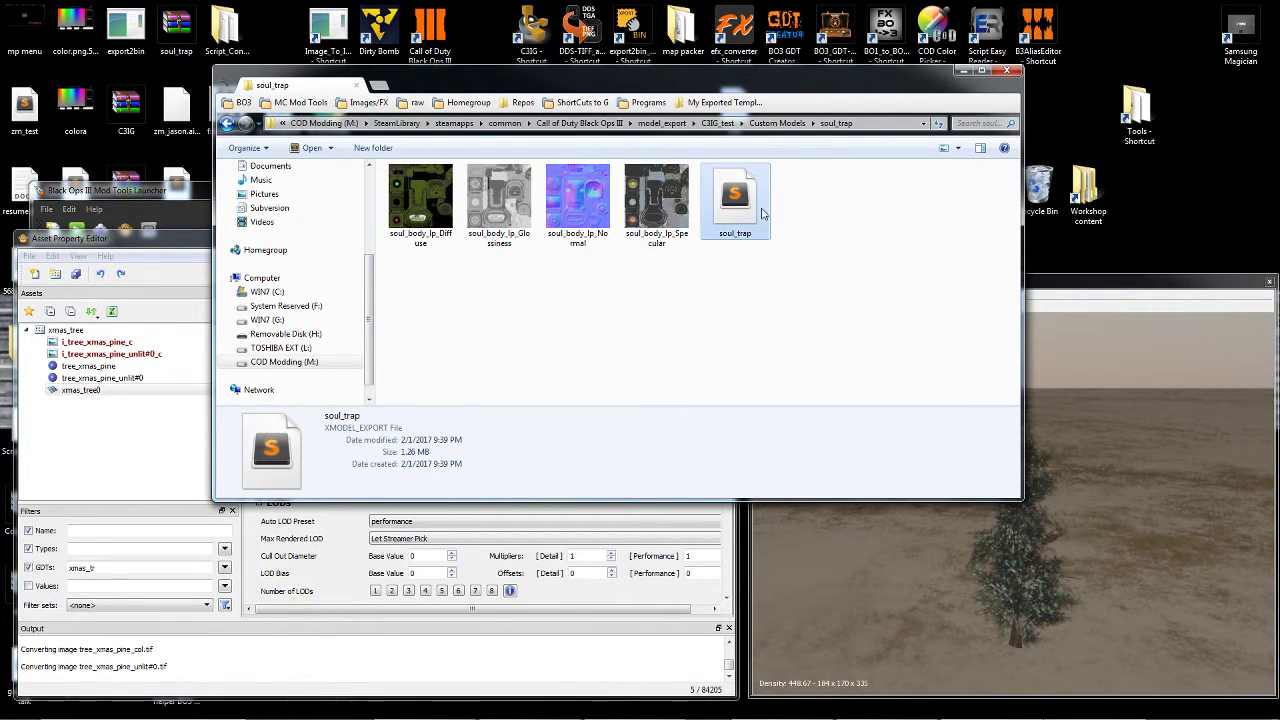
{"action": "key", "text": "Left"}
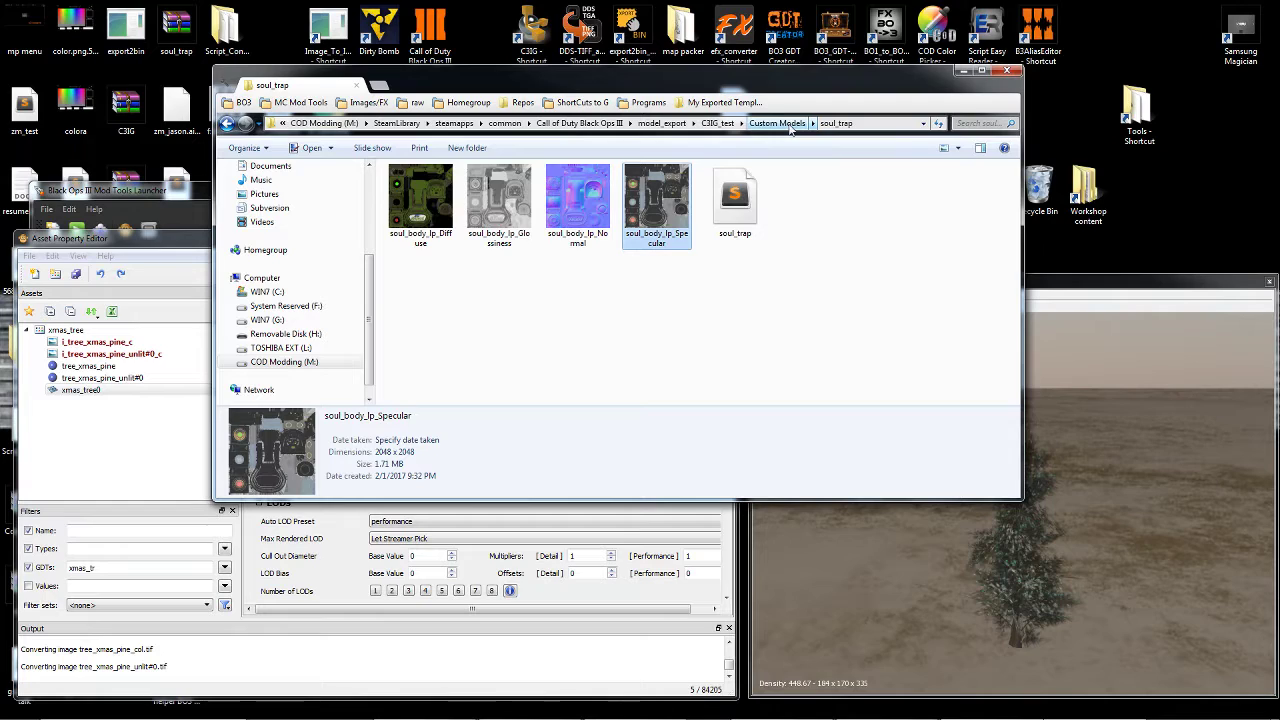
{"action": "key", "text": "Right"}
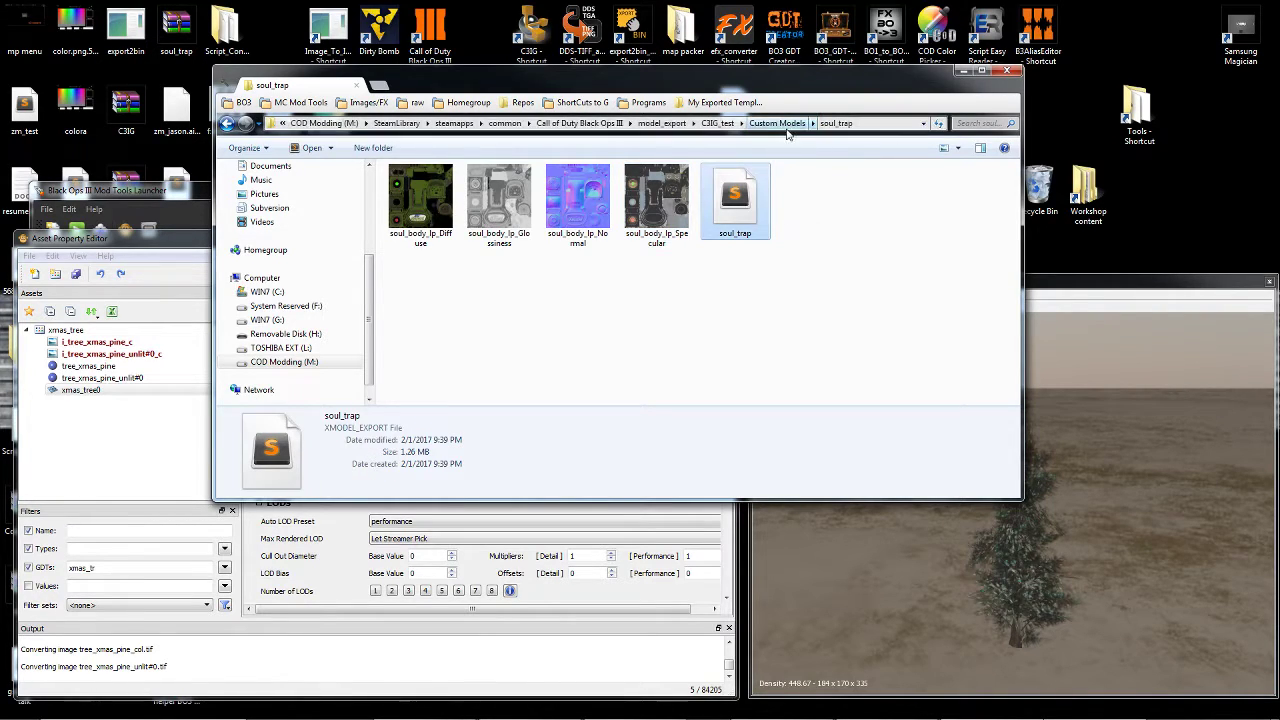
{"action": "left_click", "coordinate": [777, 123]}
{"action": "mouse_move", "coordinate": [427, 187]}
{"action": "left_mouse_down"}
{"action": "mouse_move", "coordinate": [523, 77]}
{"action": "mouse_move", "coordinate": [422, 191]}
{"action": "left_mouse_up"}
{"action": "double_click", "coordinate": [422, 191]}
{"action": "double_click", "coordinate": [421, 196]}
{"action": "left_click", "coordinate": [757, 213]}
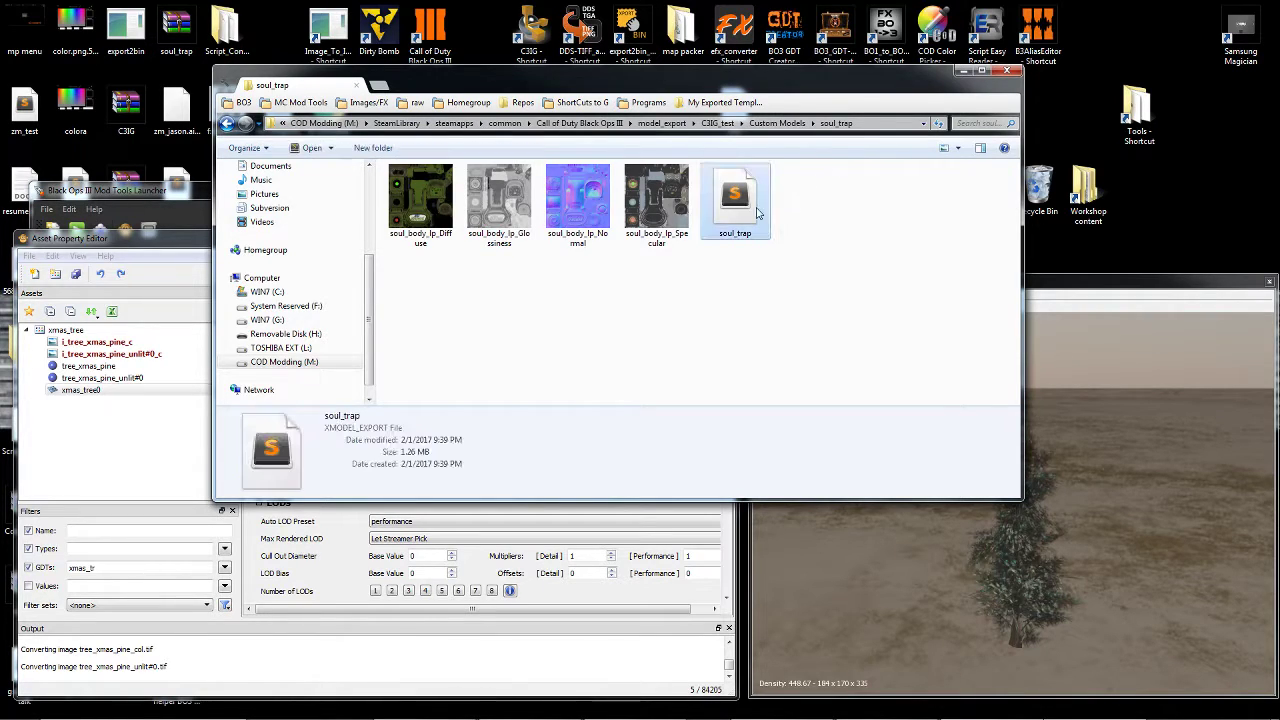
{"action": "double_click", "coordinate": [718, 191]}
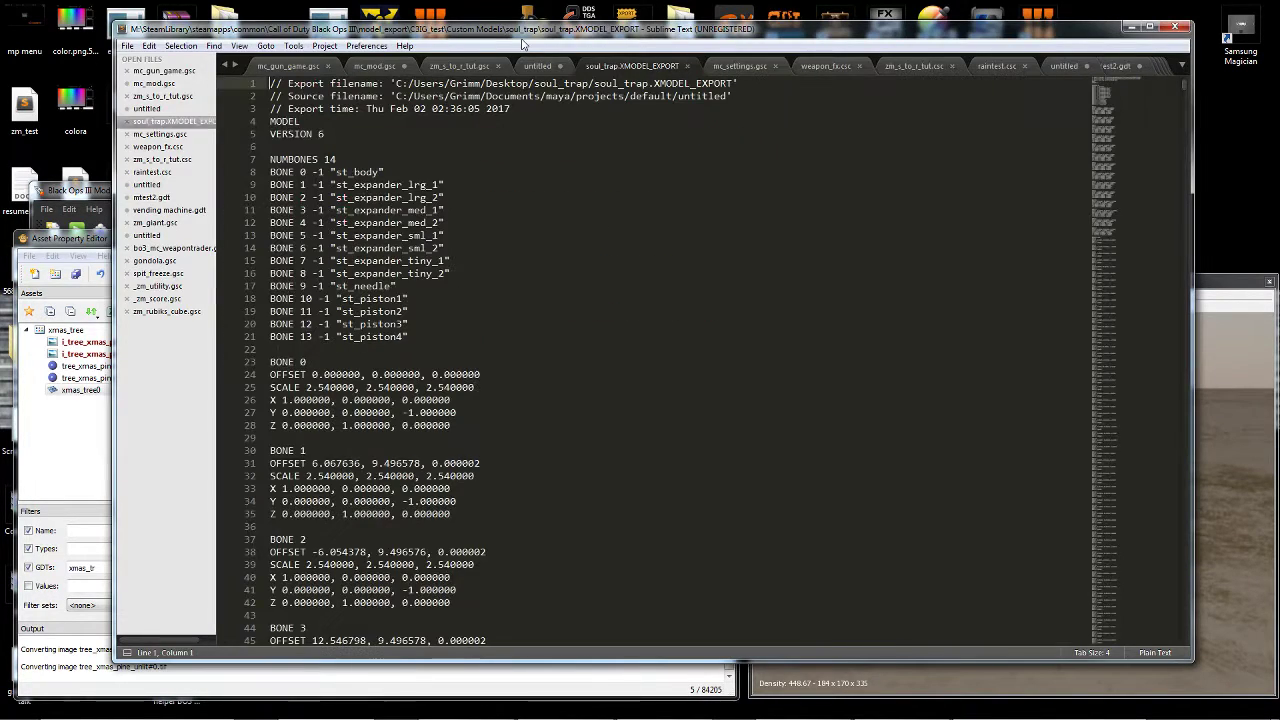
{"action": "left_click", "coordinate": [1129, 27]}
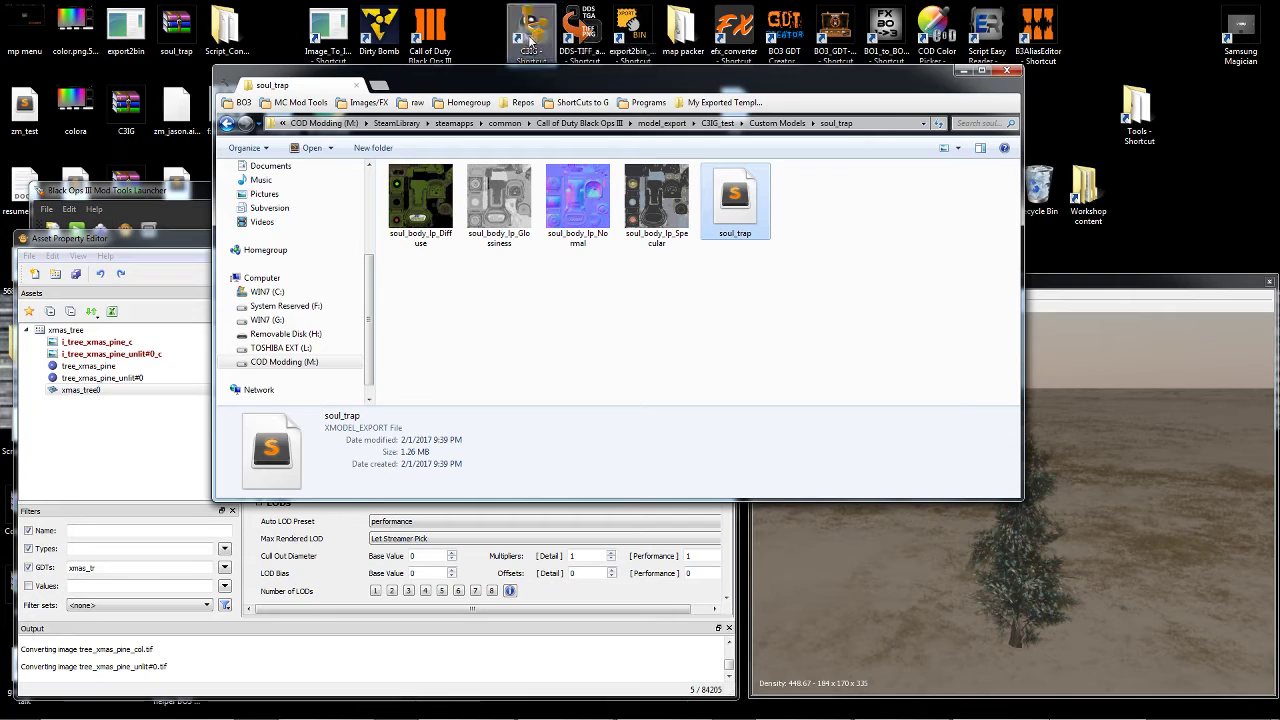
Convert the custom soul_trap model with C3IG and check the generated XMODEL_BIN and GDT files in its folder.
{"action": "left_click", "coordinate": [835, 330]}
{"action": "left_click", "coordinate": [819, 225]}
{"action": "left_click", "coordinate": [747, 215]}
Preview the soul_trap model from the soul_trap GDT in Asset Property Editor and inspect its front.
{"action": "left_click", "coordinate": [87, 425]}
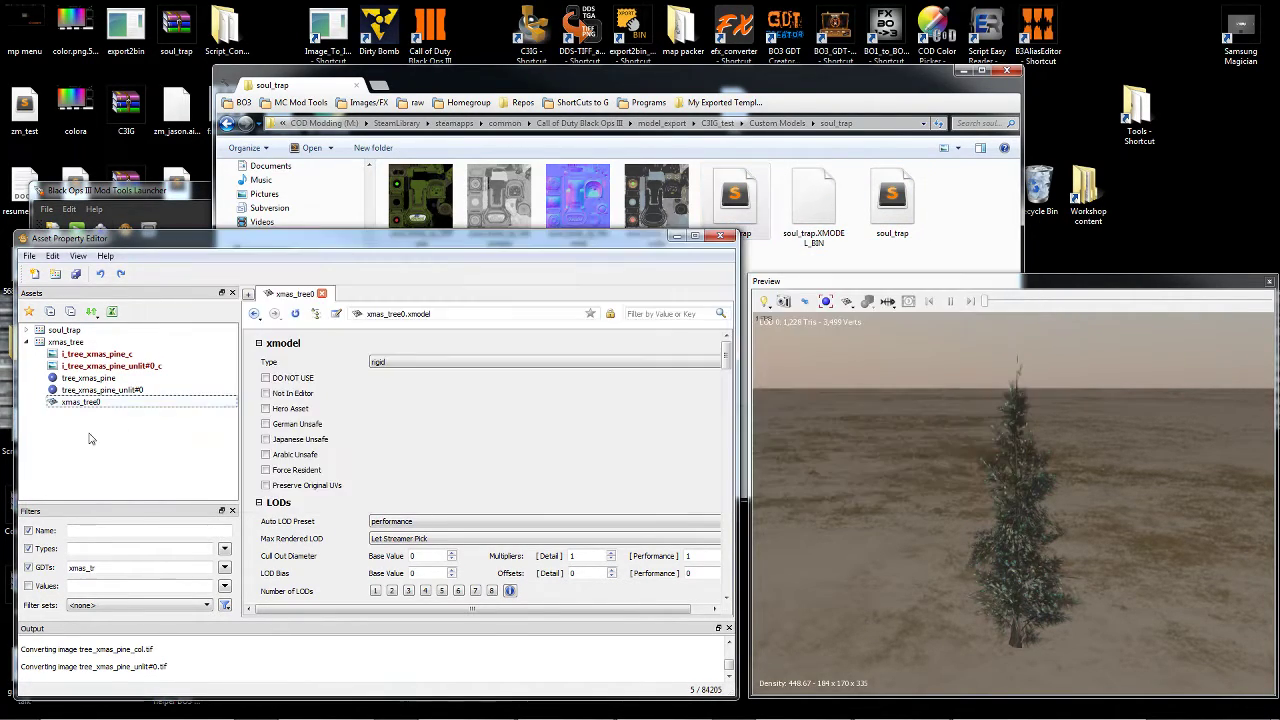
{"action": "left_click", "coordinate": [27, 330]}
{"action": "left_click", "coordinate": [77, 366]}
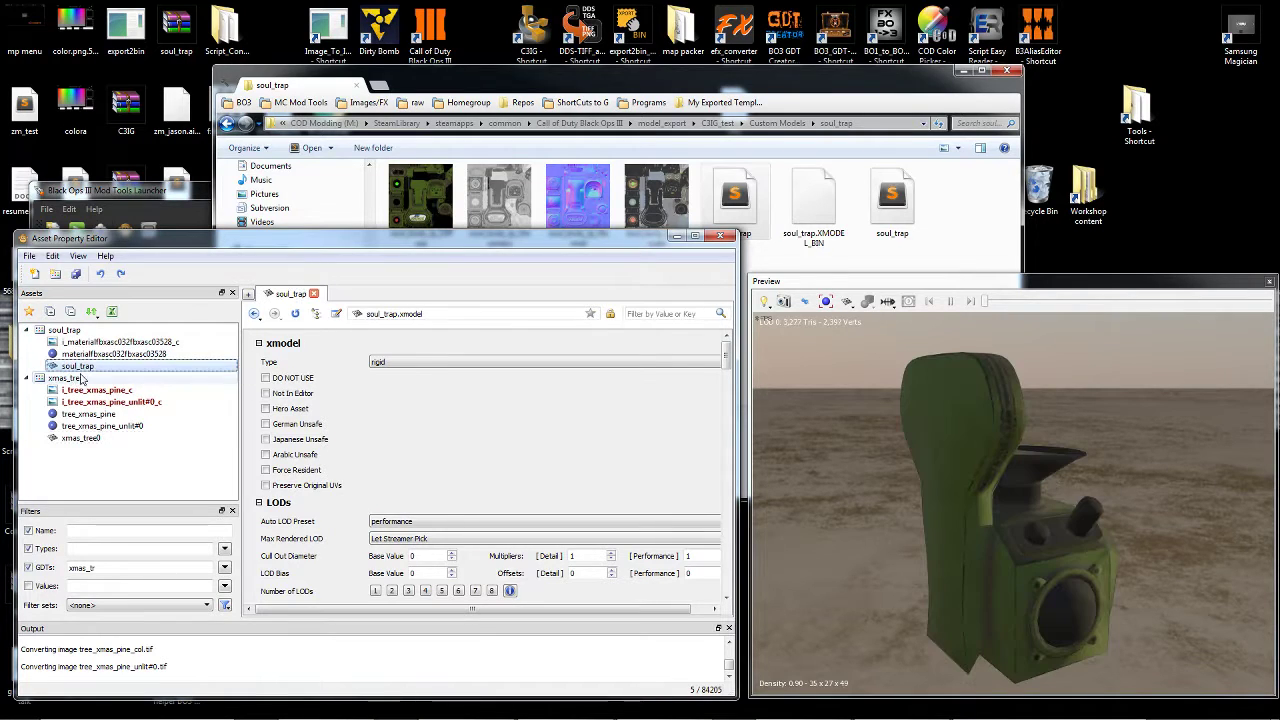
{"action": "left_click_drag", "start_coordinate": [1094, 510], "coordinate": [900, 445]}
Examine the pipes_metal02, sign_stopsign_02 and sn_fancy_light_tall_on model folders inside C3IG_test's GroupTest folder.
{"action": "left_click", "coordinate": [803, 92]}
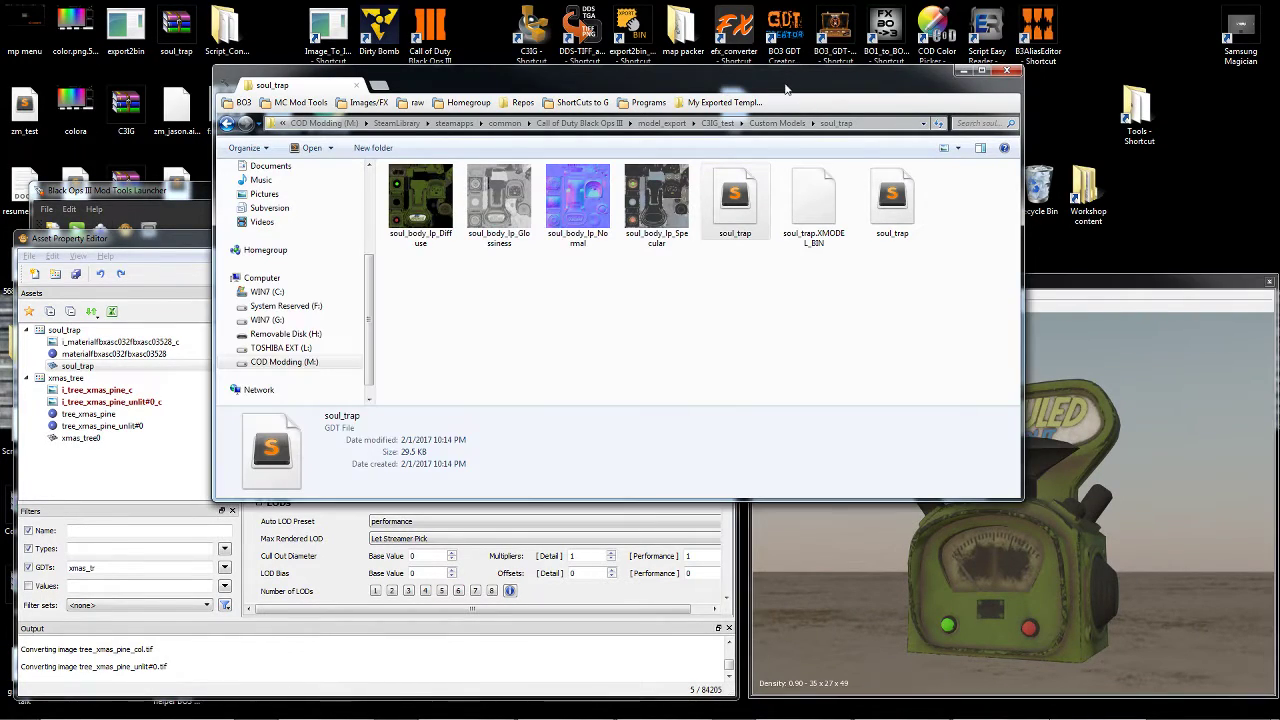
{"action": "left_click", "coordinate": [777, 123]}
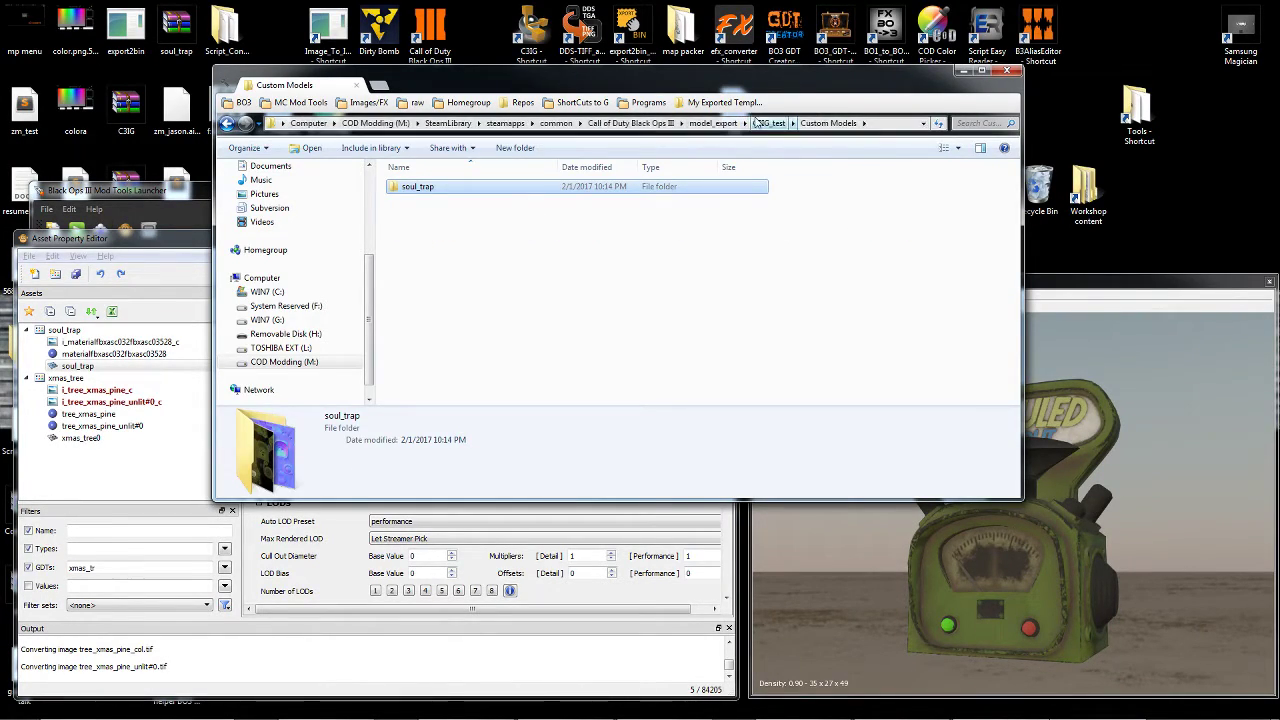
{"action": "left_click", "coordinate": [769, 123]}
{"action": "double_click", "coordinate": [428, 201]}
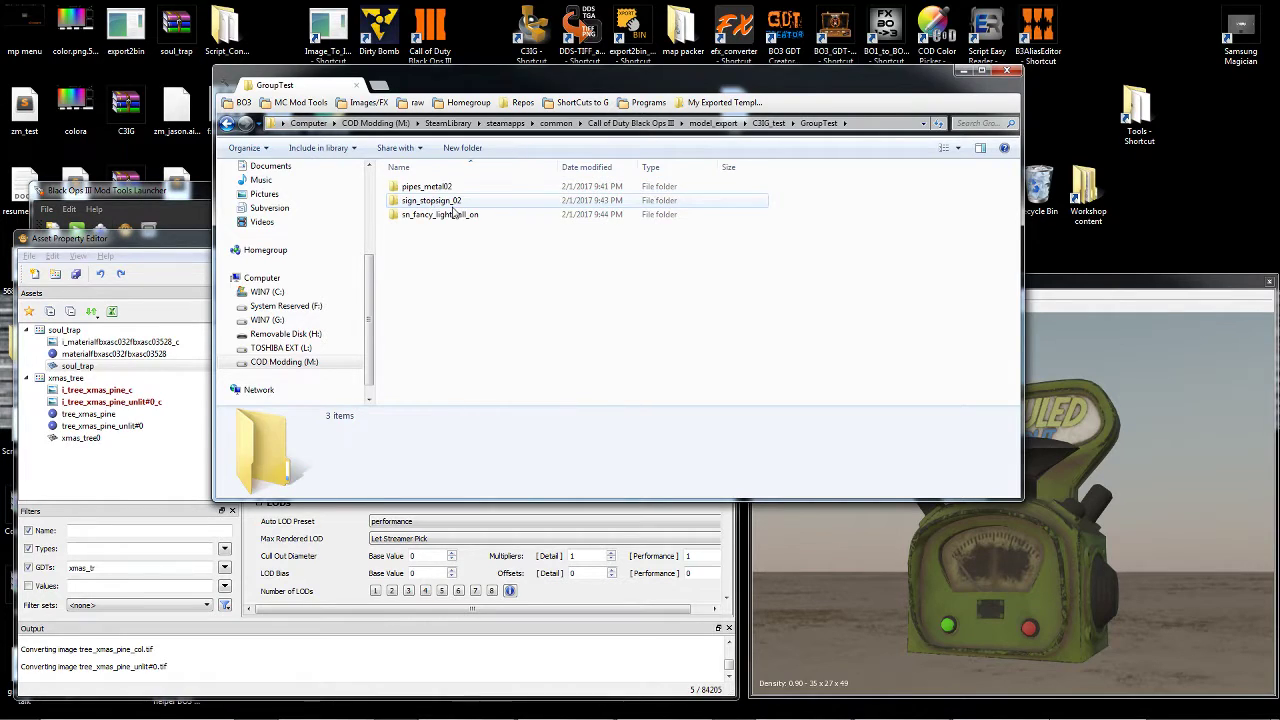
{"action": "left_click", "coordinate": [425, 187]}
{"action": "double_click", "coordinate": [437, 188]}
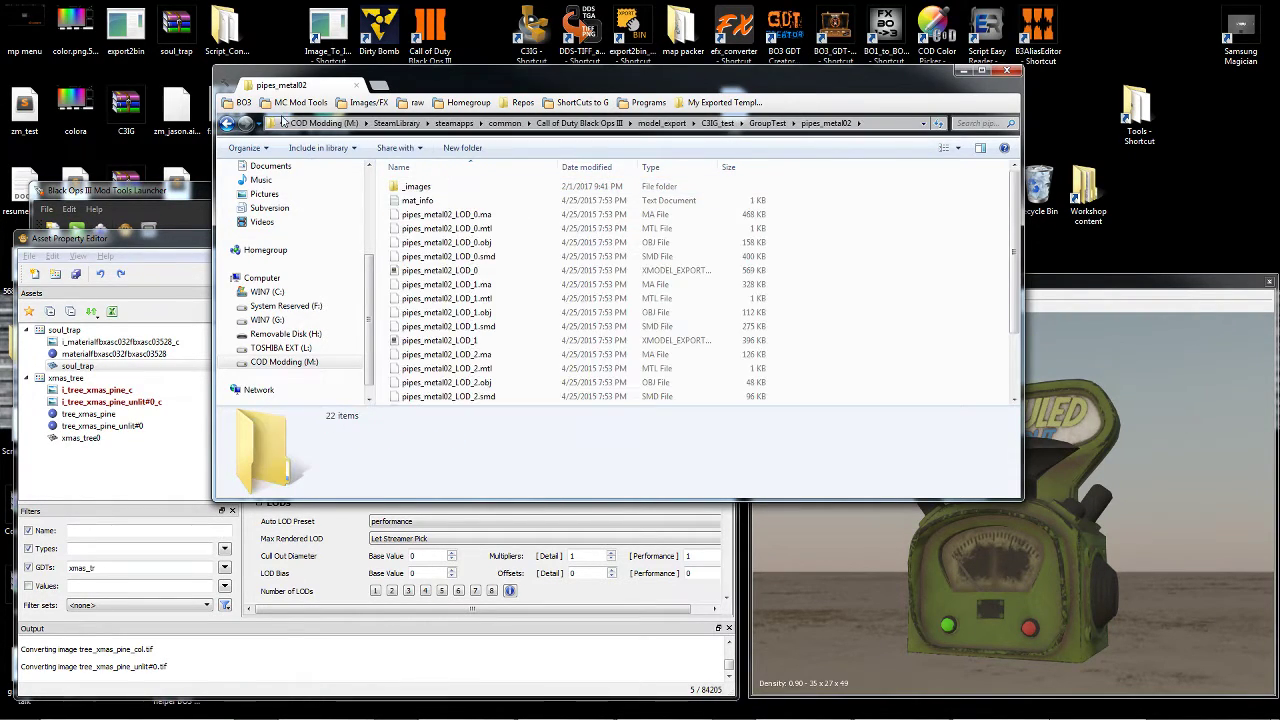
{"action": "left_click", "coordinate": [226, 124]}
{"action": "double_click", "coordinate": [417, 203]}
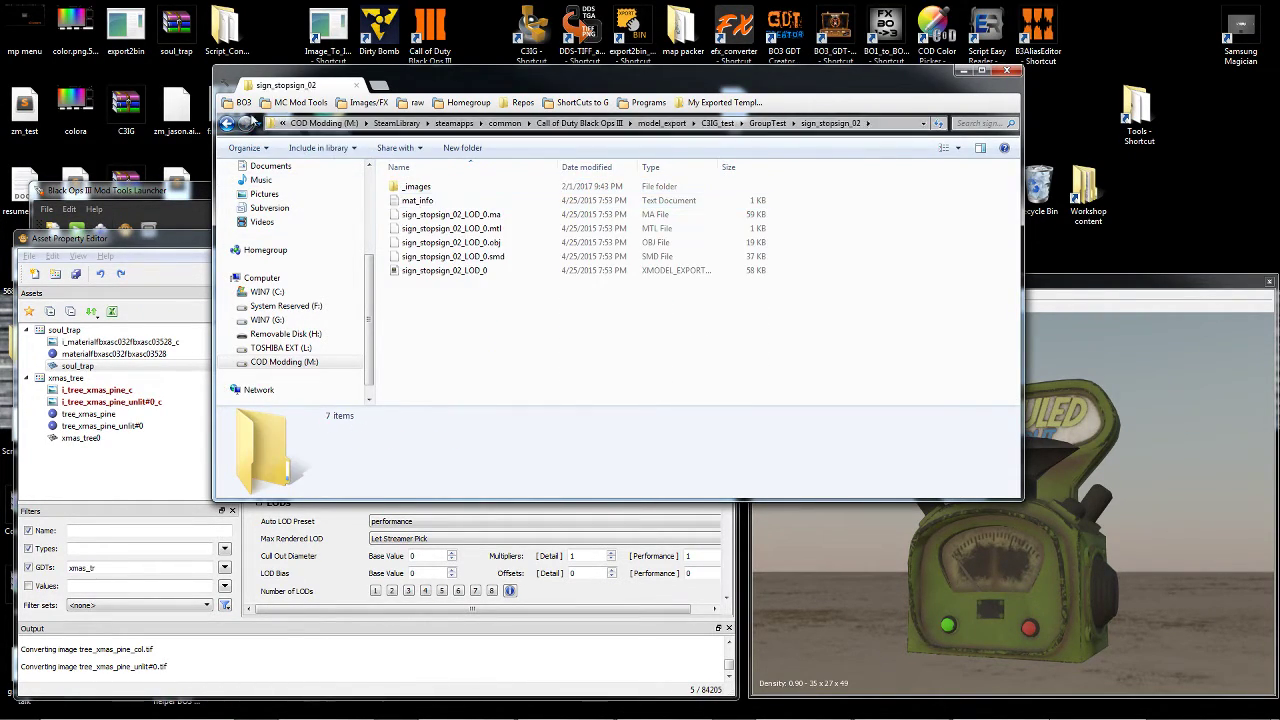
{"action": "left_click", "coordinate": [228, 124]}
{"action": "double_click", "coordinate": [437, 214]}
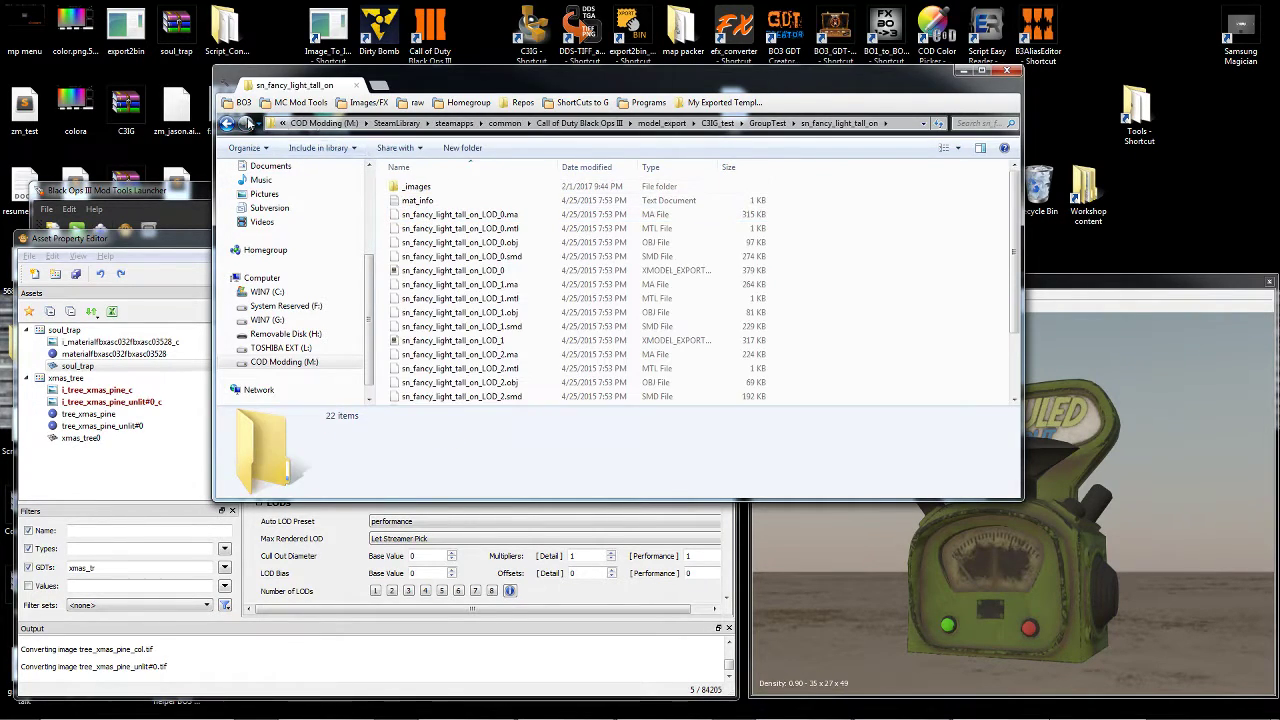
{"action": "left_click", "coordinate": [227, 124]}
Convert the whole GroupTest folder with C3IG and select the generated GroupTest GDT file.
{"action": "left_click", "coordinate": [227, 124]}
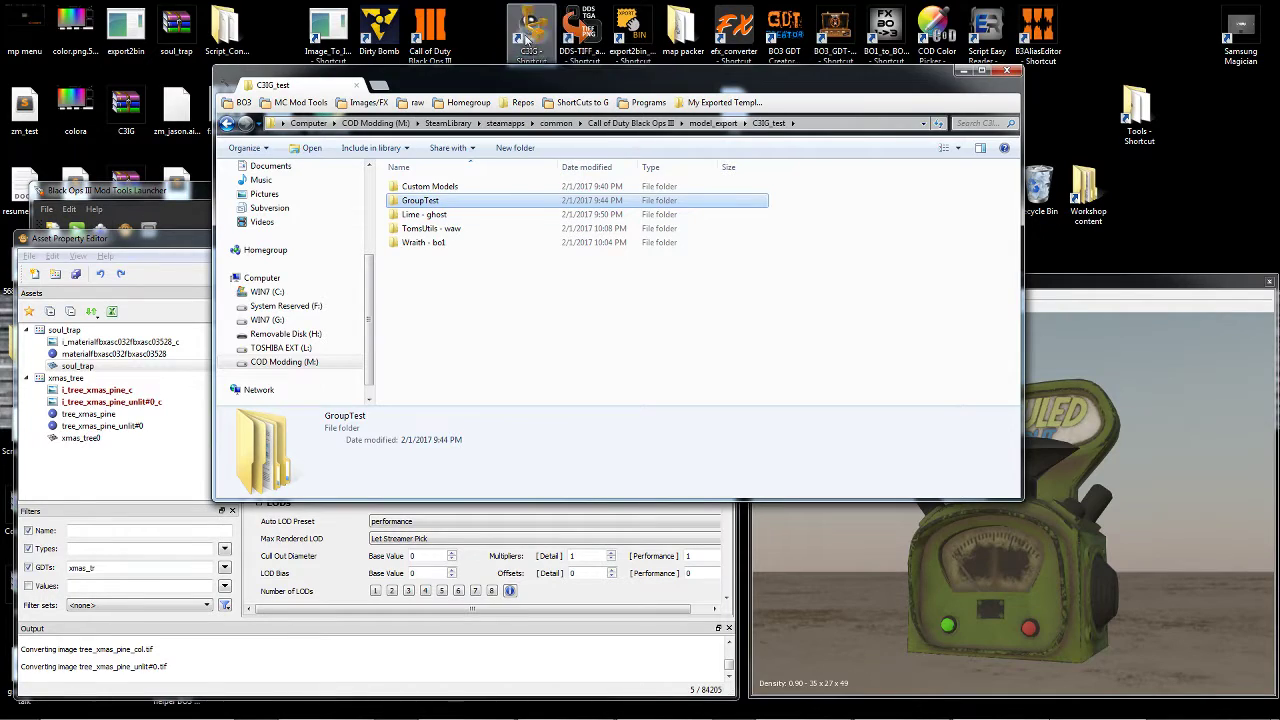
{"action": "double_click", "coordinate": [425, 201]}
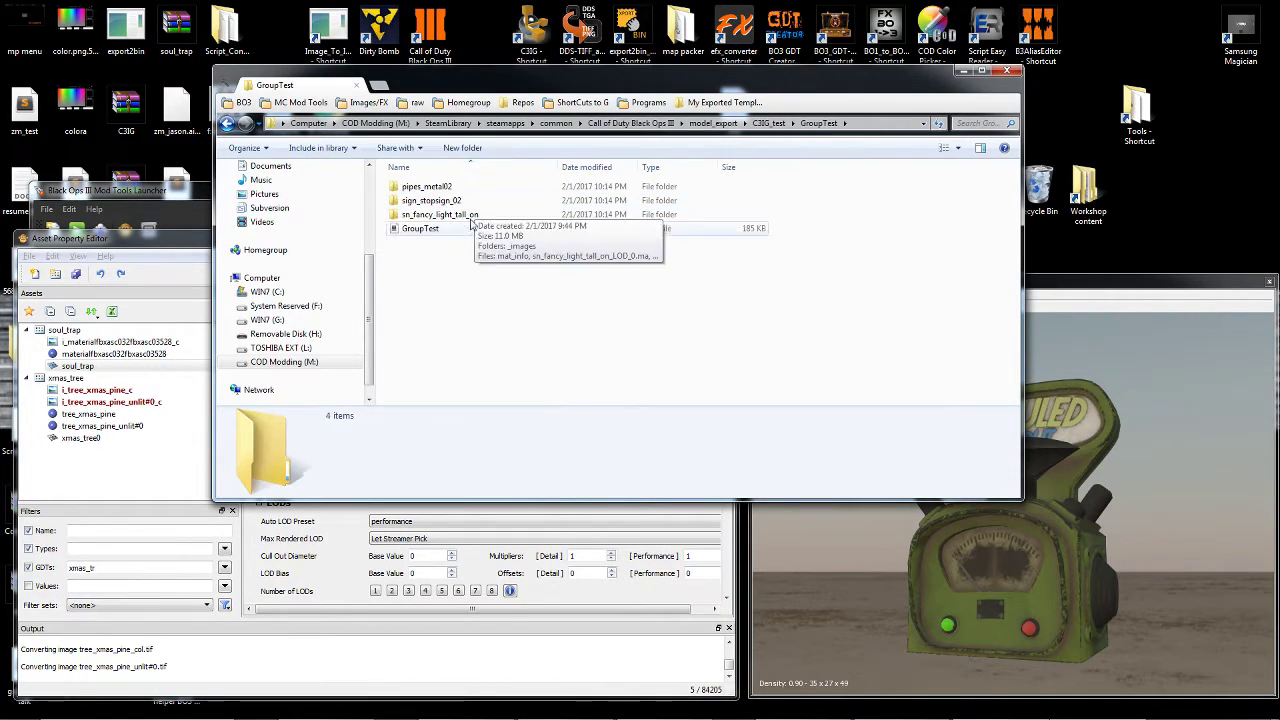
{"action": "left_click", "coordinate": [420, 229]}
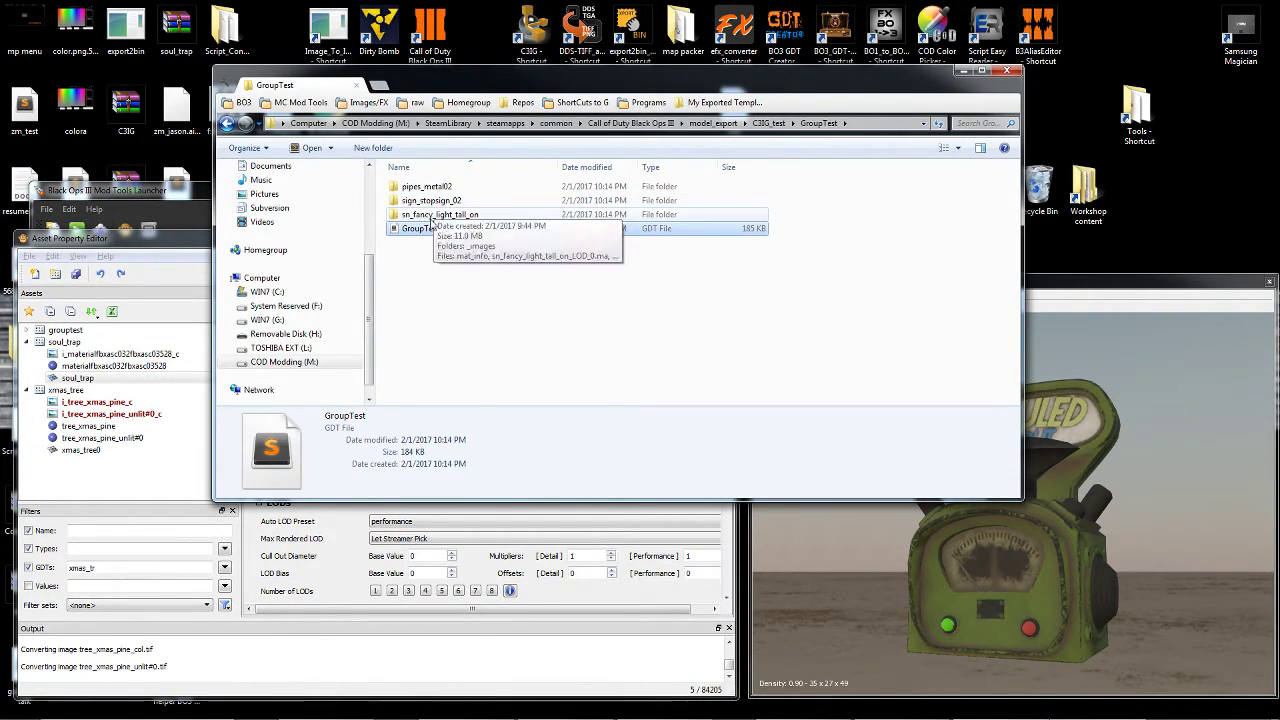
Preview the pipes_metal02_lod_0 model from the grouptest GDT in Asset Property Editor and orbit around it.
{"action": "left_click", "coordinate": [176, 243]}
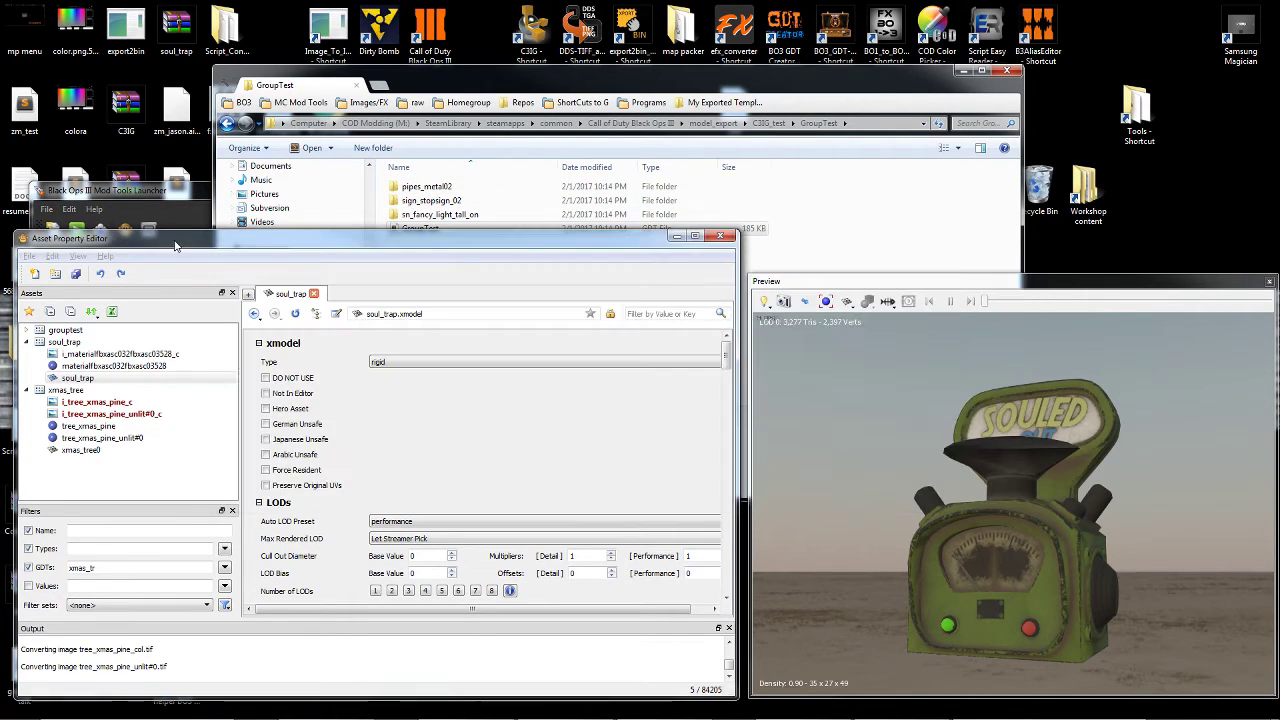
{"action": "left_click", "coordinate": [26, 330]}
{"action": "scroll", "coordinate": [170, 375], "scroll_direction": "down", "scroll_amount": 4}
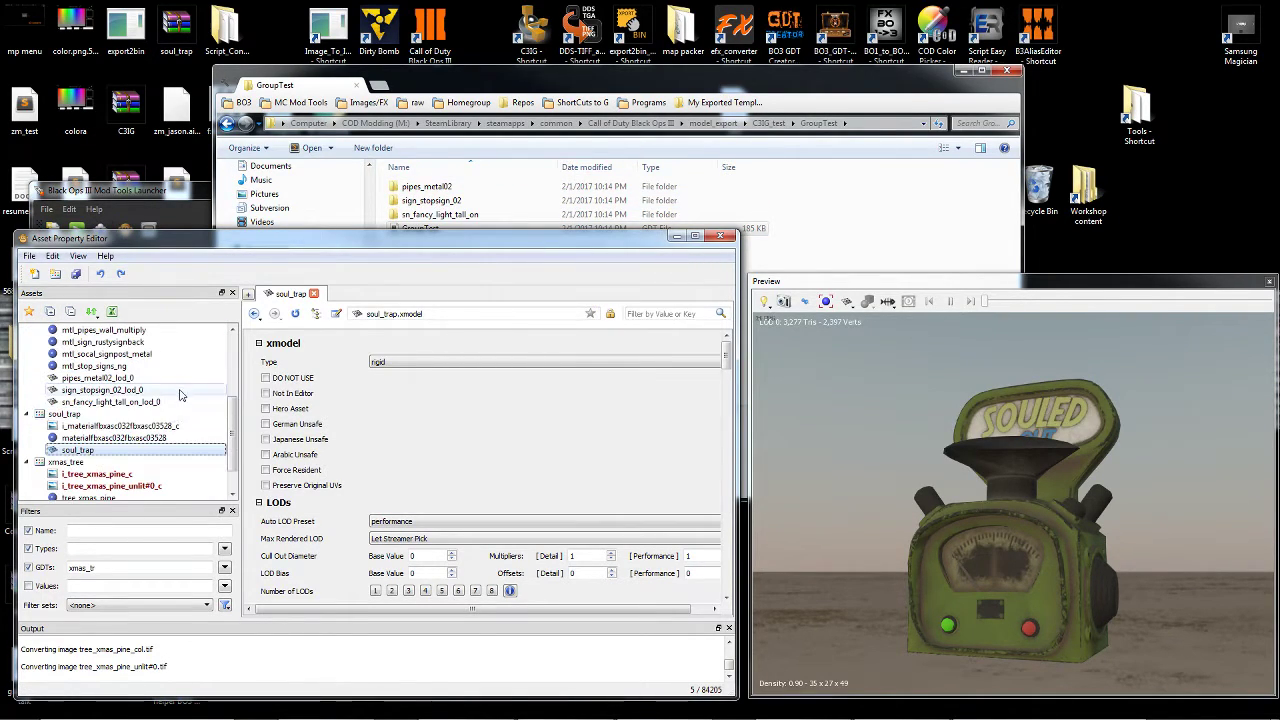
{"action": "scroll", "coordinate": [165, 398], "scroll_direction": "up", "scroll_amount": 2}
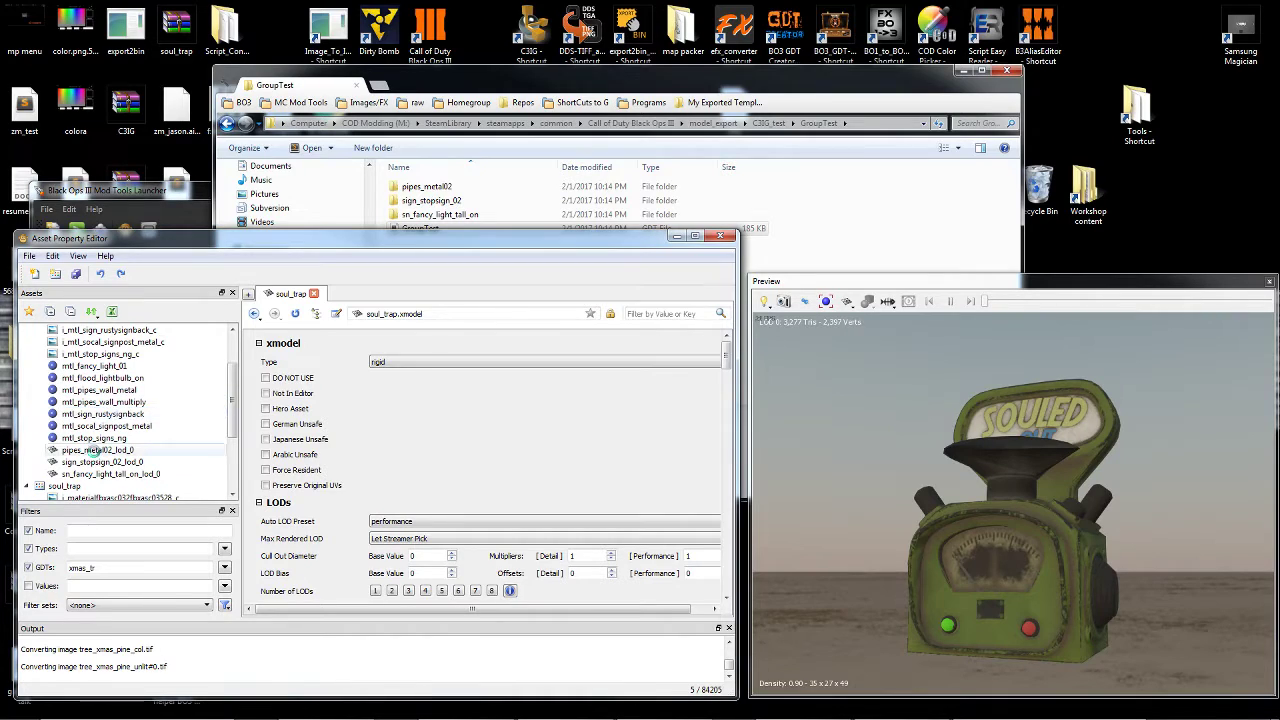
{"action": "left_click", "coordinate": [97, 450]}
{"action": "left_click_drag", "start_coordinate": [941, 515], "coordinate": [1001, 517]}
Preview the sign_stopsign_02_lod_0 and sn_fancy_light_tall_on_lod_0 models, viewing the light from another angle.
{"action": "left_click", "coordinate": [119, 455]}
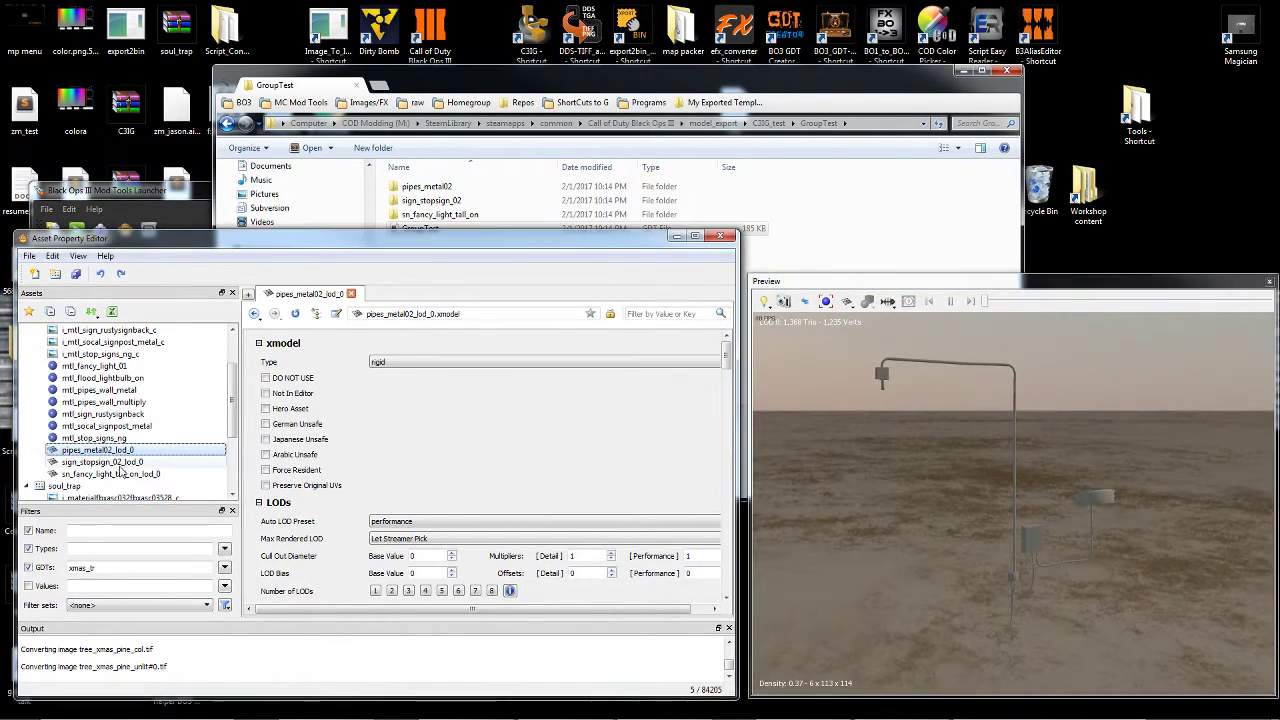
{"action": "left_click", "coordinate": [118, 464]}
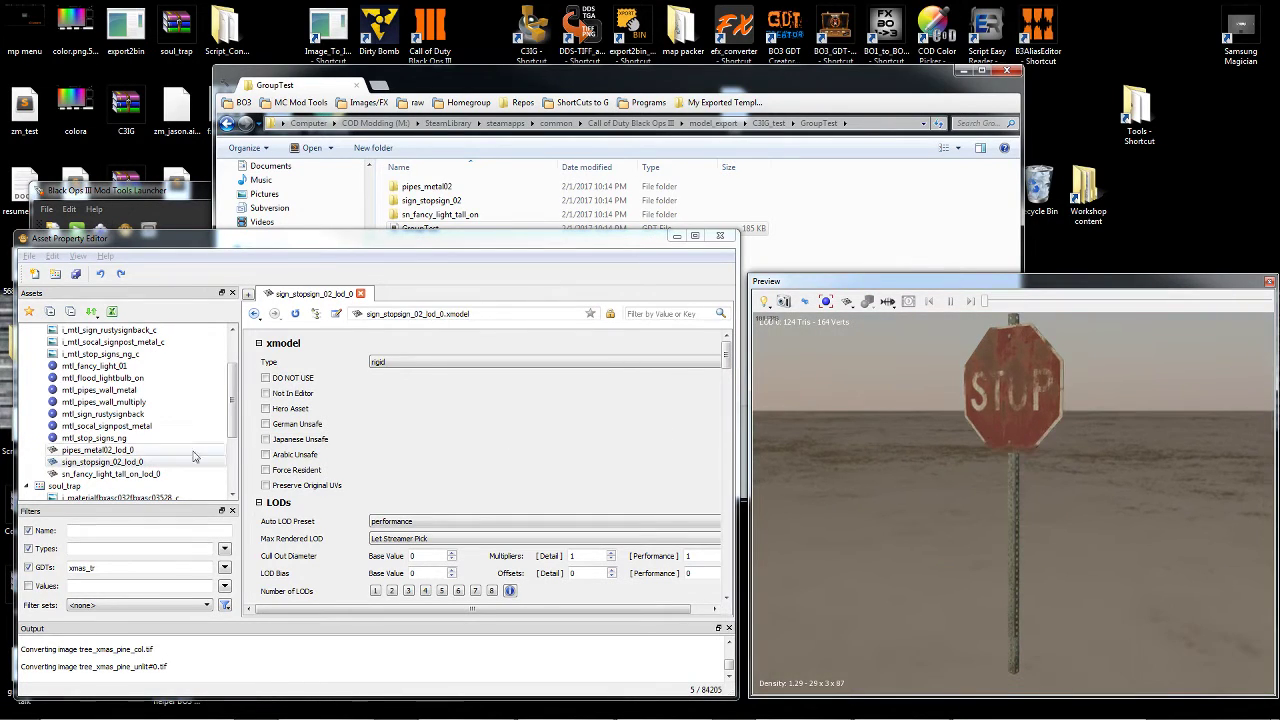
{"action": "left_click", "coordinate": [130, 474]}
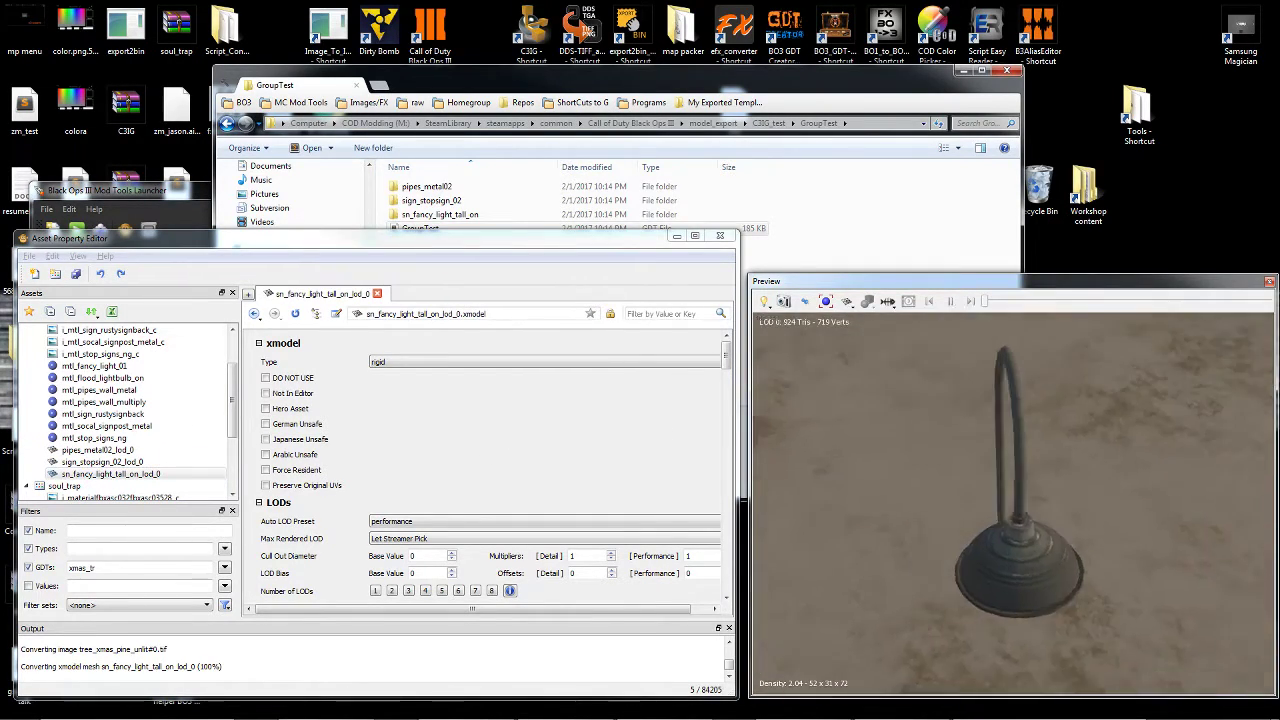
{"action": "left_click_drag", "start_coordinate": [990, 456], "coordinate": [1088, 456]}
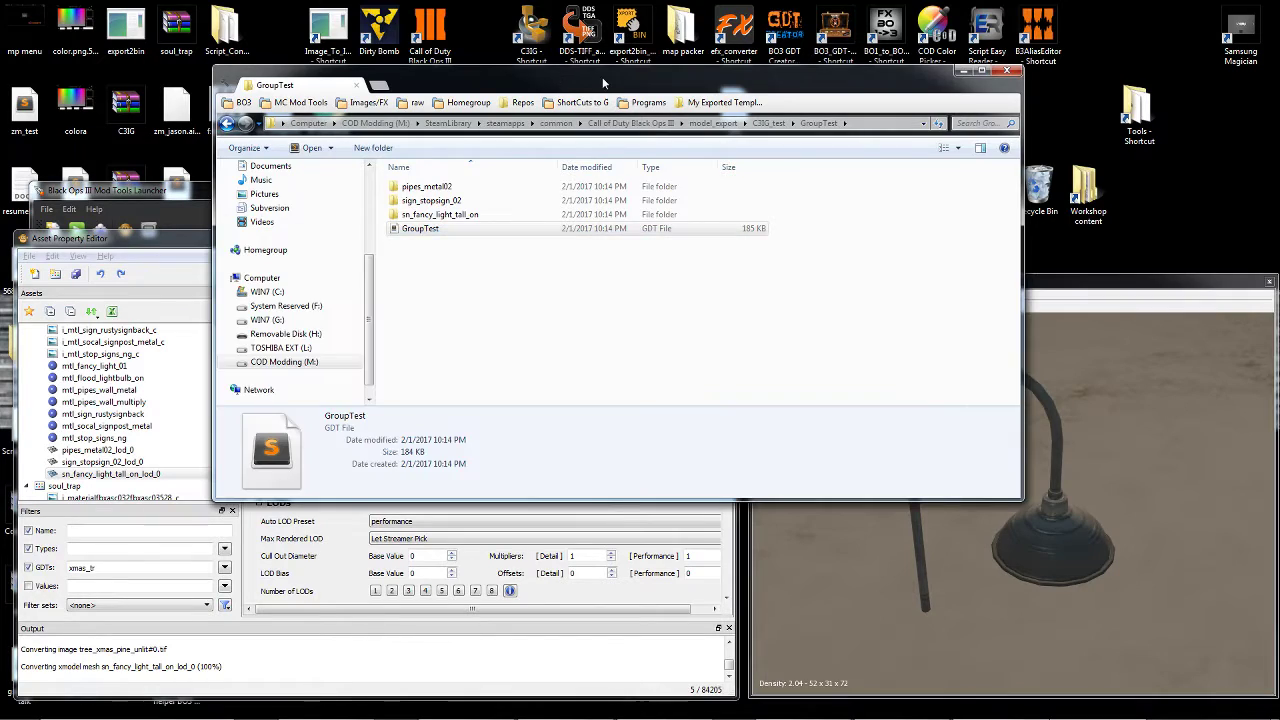
Look through model_export's C3IG_test folder and its Custom Models subfolder in the file explorer.
{"action": "left_click", "coordinate": [450, 228]}
{"action": "left_click", "coordinate": [757, 125]}
{"action": "left_click", "coordinate": [713, 123]}
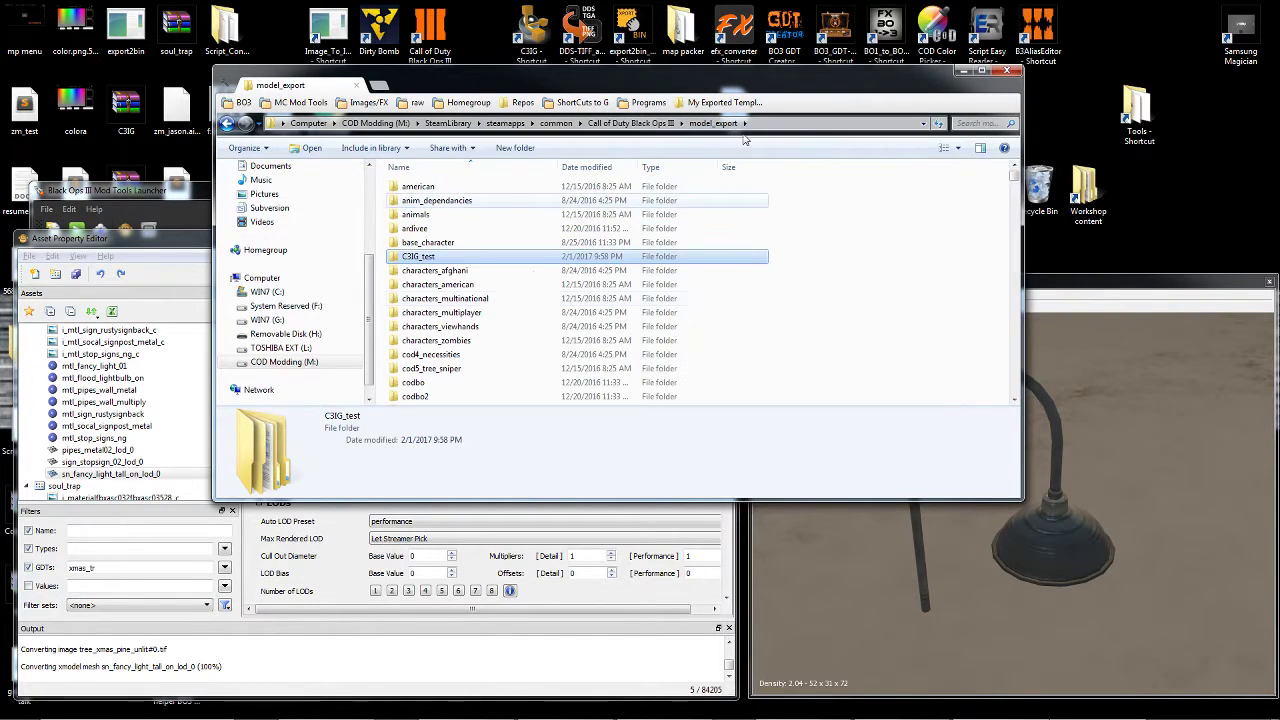
{"action": "double_click", "coordinate": [407, 258]}
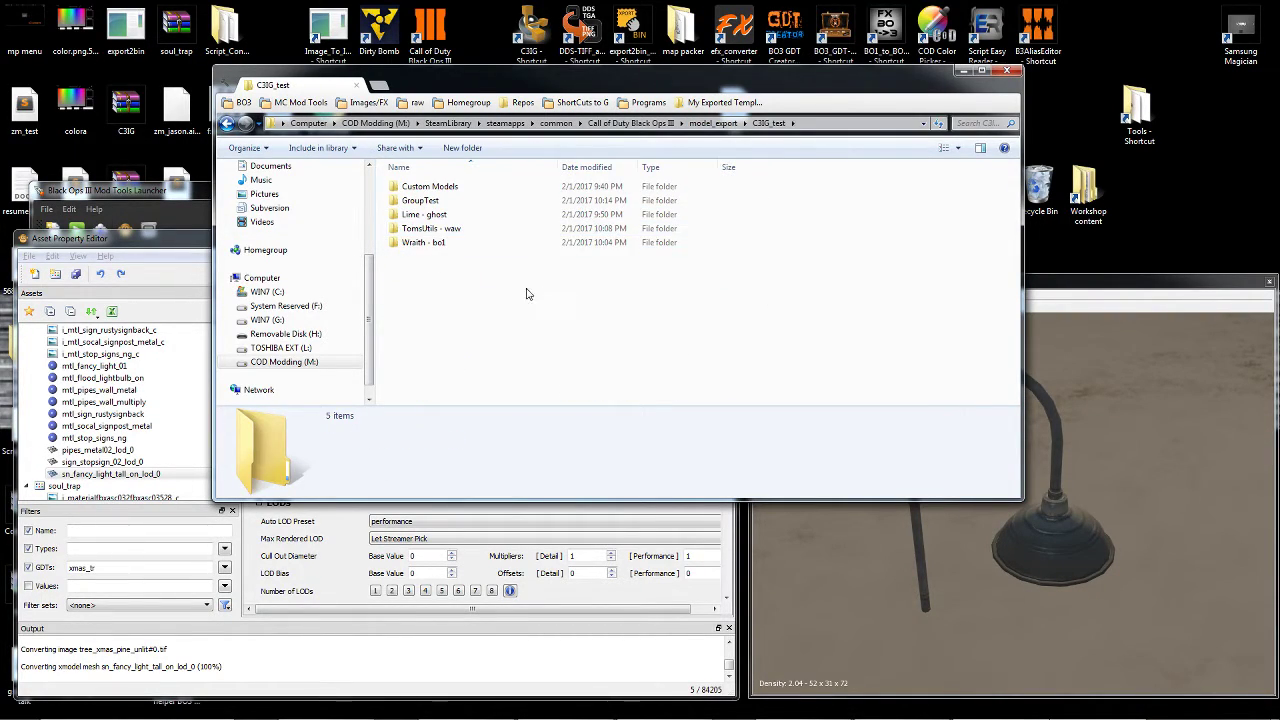
{"action": "double_click", "coordinate": [432, 187]}
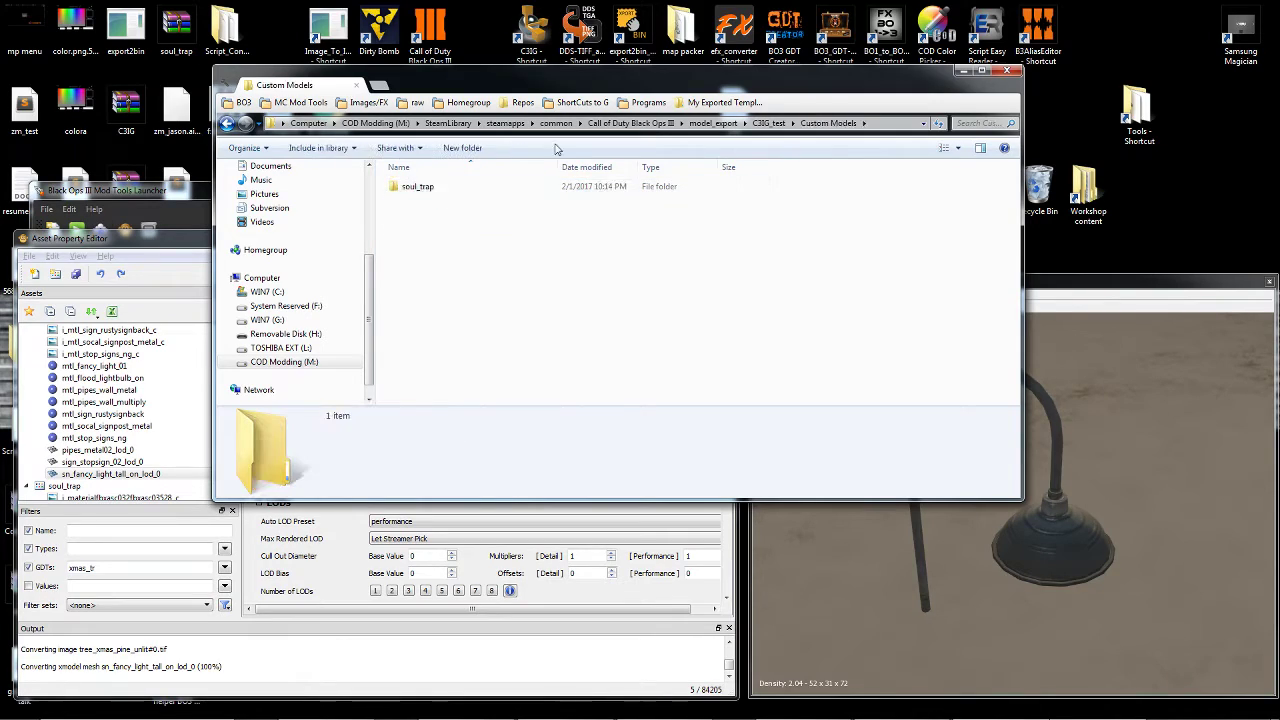
{"action": "left_click", "coordinate": [227, 123]}
{"action": "left_click", "coordinate": [450, 265]}
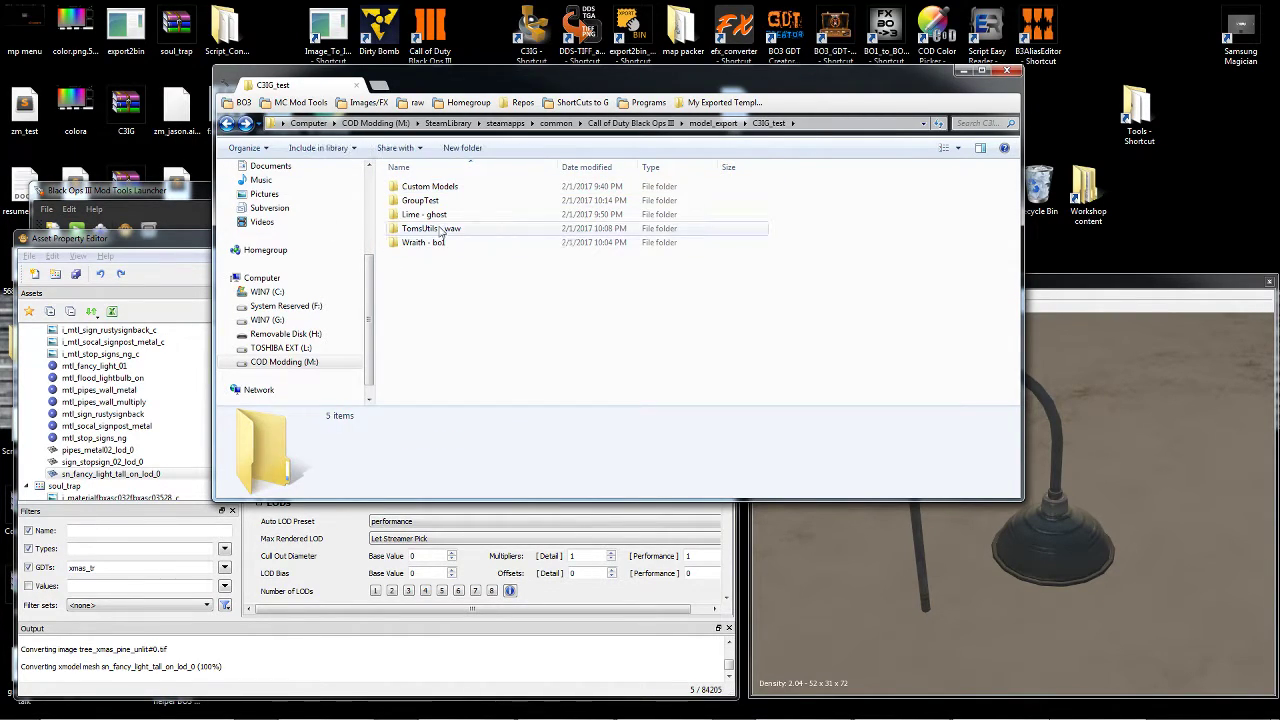
{"action": "left_click", "coordinate": [712, 123]}
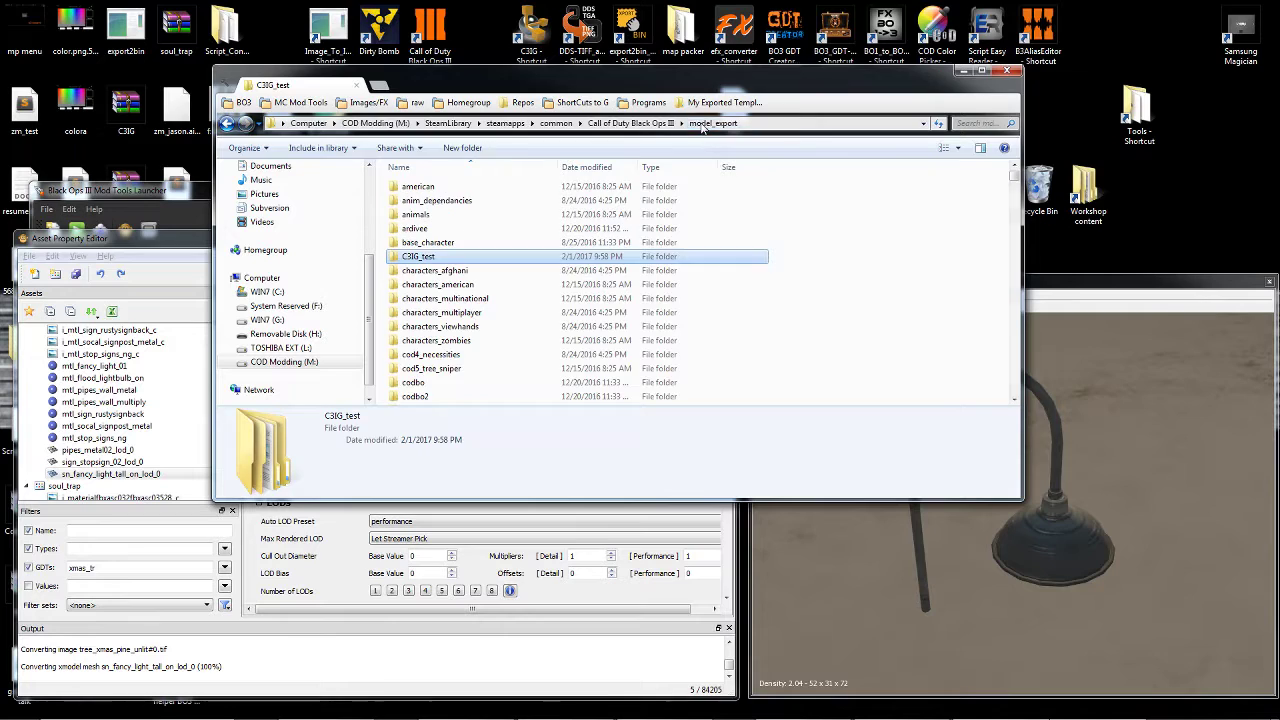
Open the xanim_export folder inside the Call of Duty Black Ops III folder and look over its subfolders.
{"action": "left_click", "coordinate": [650, 123]}
{"action": "left_click", "coordinate": [448, 300]}
{"action": "key", "text": "x"}
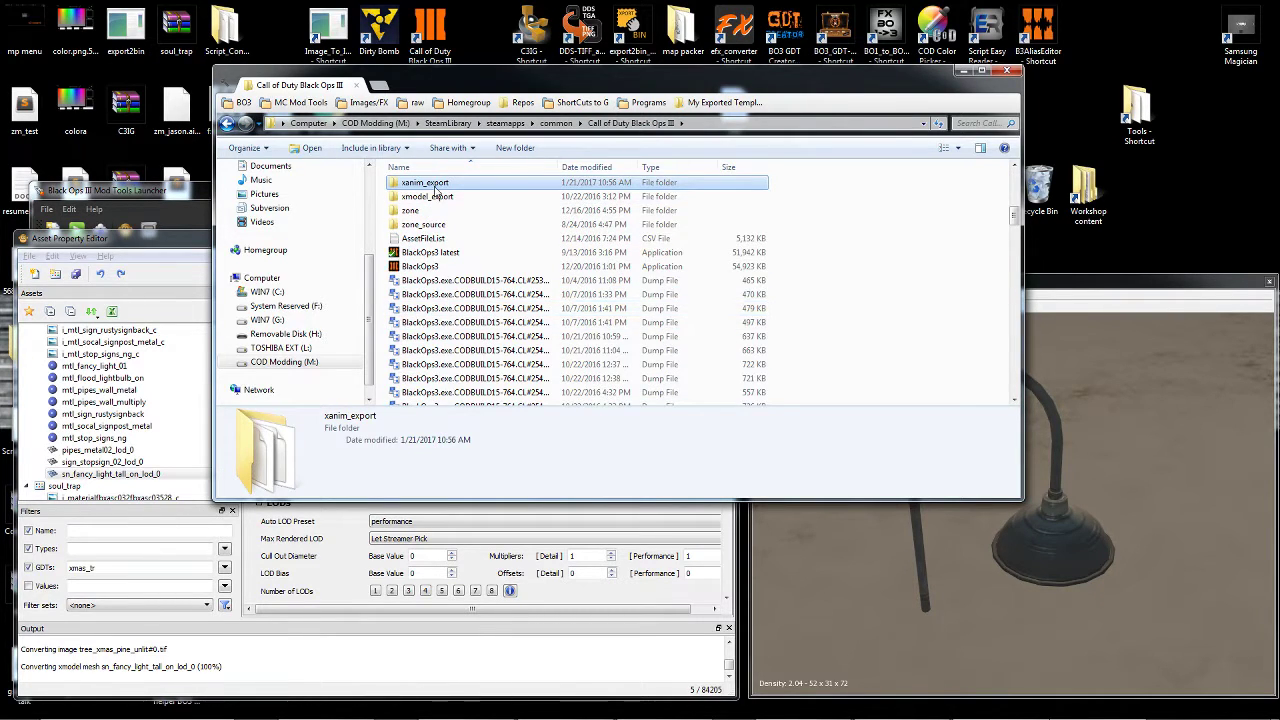
{"action": "double_click", "coordinate": [435, 186]}
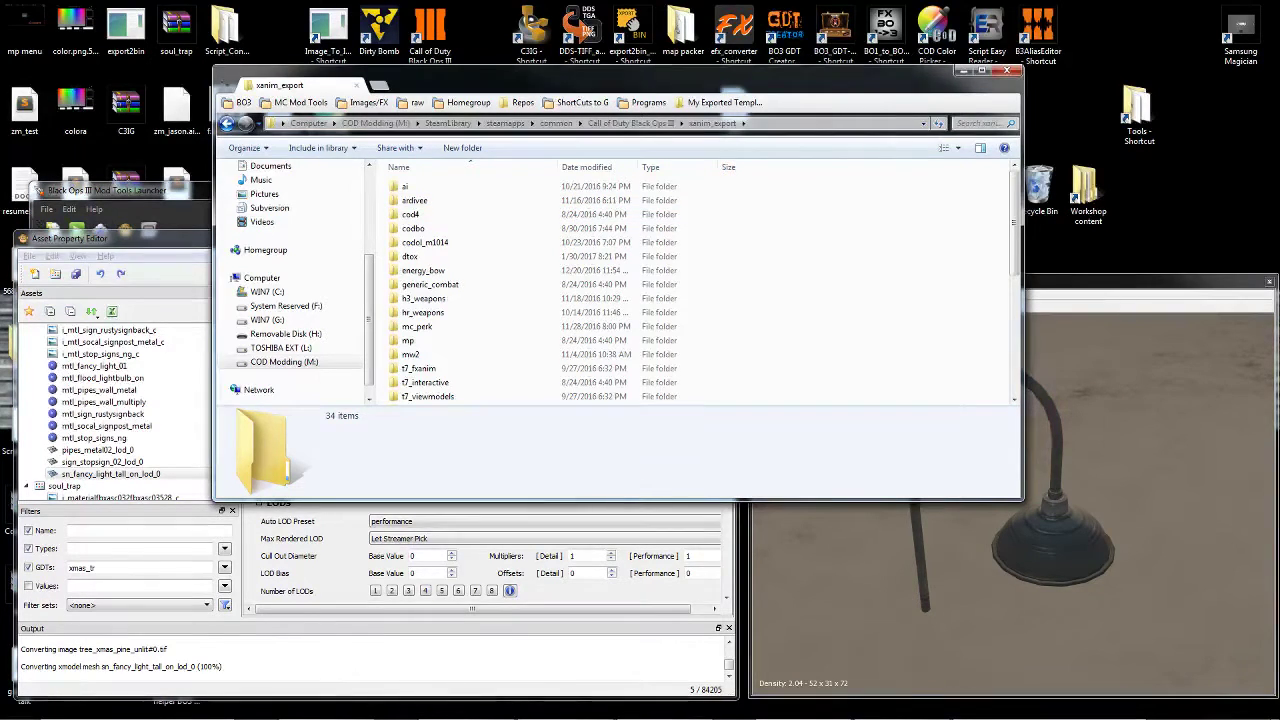
{"action": "left_click", "coordinate": [450, 256]}
{"action": "scroll", "coordinate": [495, 272], "scroll_direction": "down", "scroll_amount": 1}
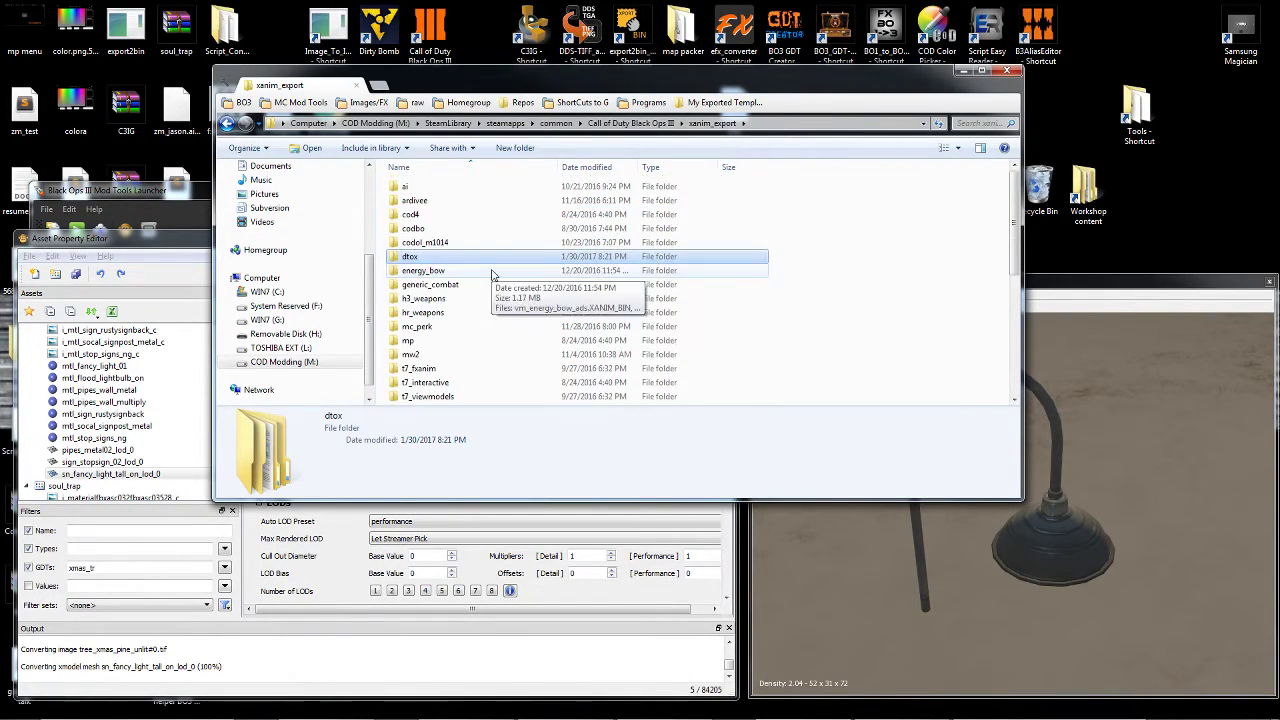
{"action": "scroll", "coordinate": [480, 250], "scroll_direction": "up", "scroll_amount": 1}
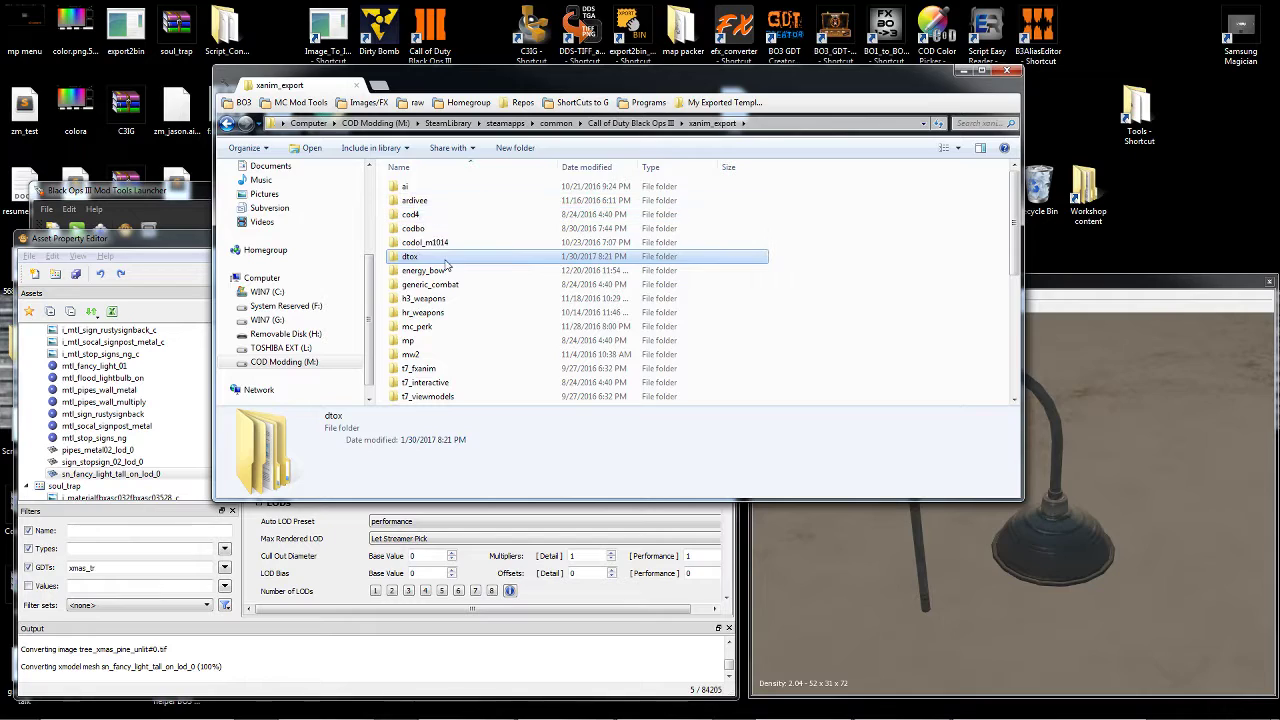
Search xanim_export for *.xanim and open the file location of cod_online_perks_on.XANIM_BIN.
{"action": "left_click", "coordinate": [985, 124]}
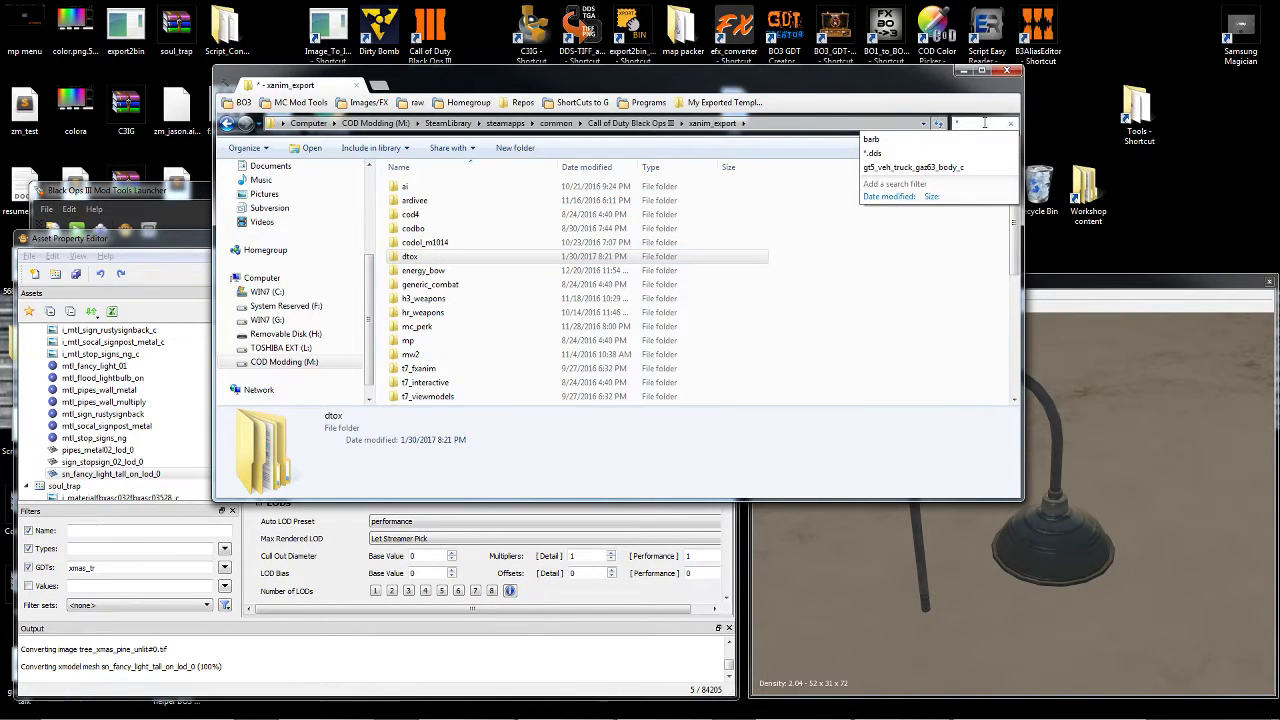
{"action": "key", "text": "Return"}
{"action": "left_click", "coordinate": [462, 195]}
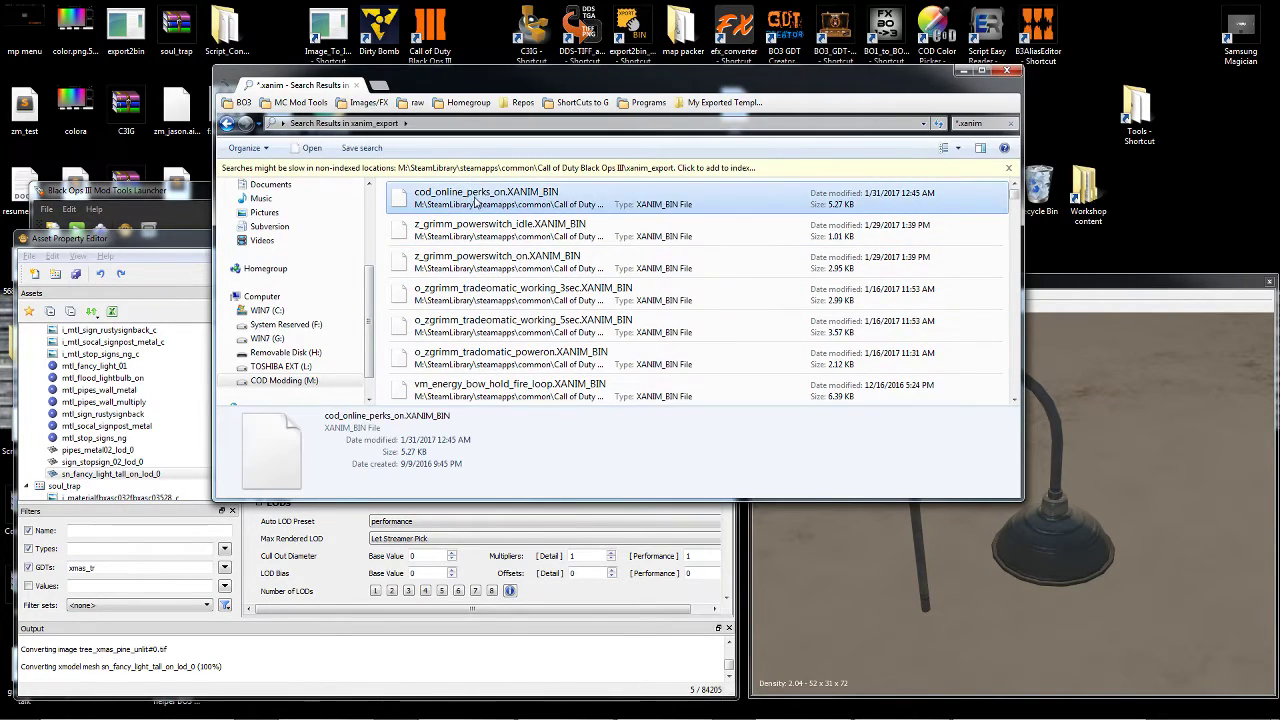
{"action": "right_click", "coordinate": [475, 197]}
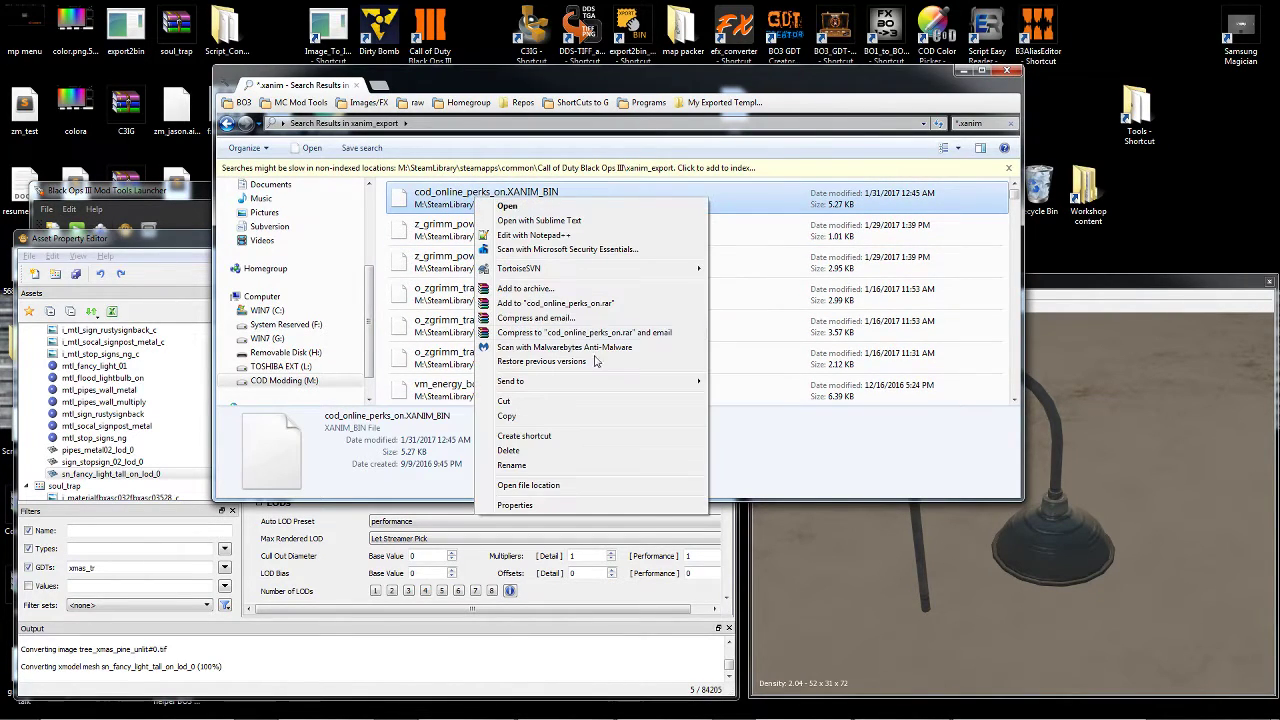
{"action": "left_click", "coordinate": [560, 486]}
{"action": "left_click", "coordinate": [498, 201]}
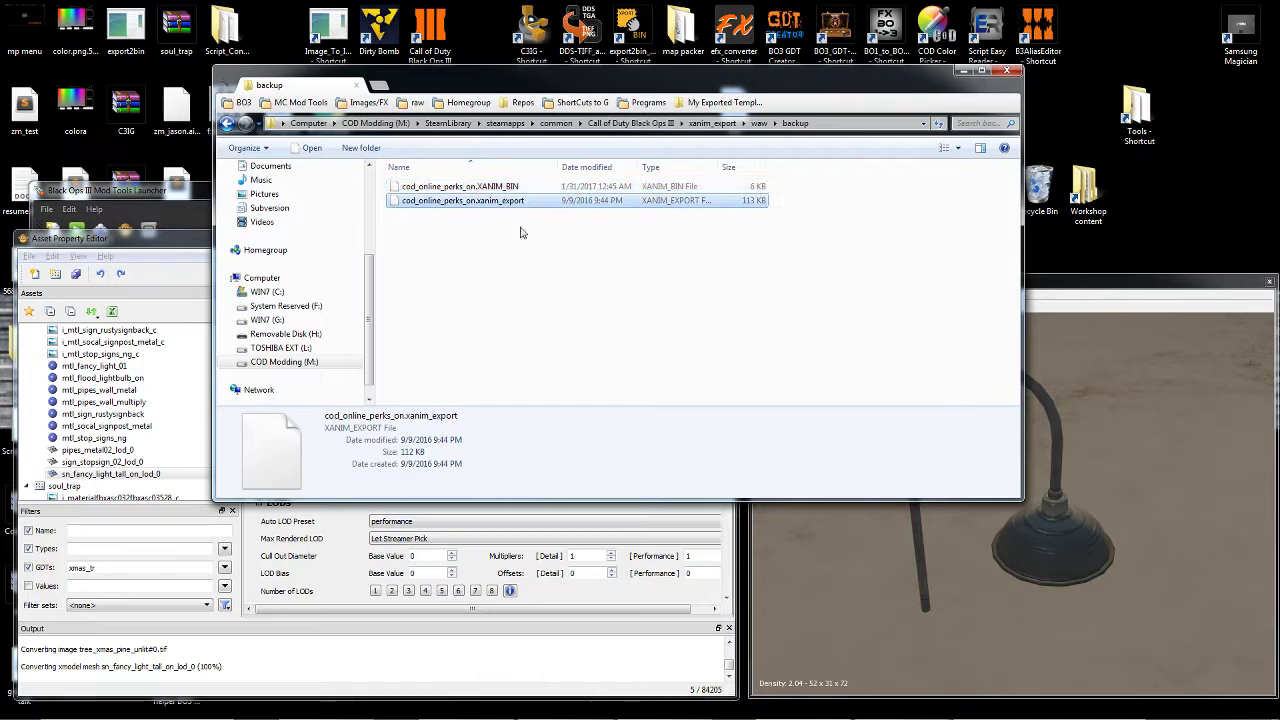
Permanently delete cod_online_perks_on.XANIM_BIN and regenerate it by converting cod_online_perks_on.xanim_export.
{"action": "left_click", "coordinate": [512, 188]}
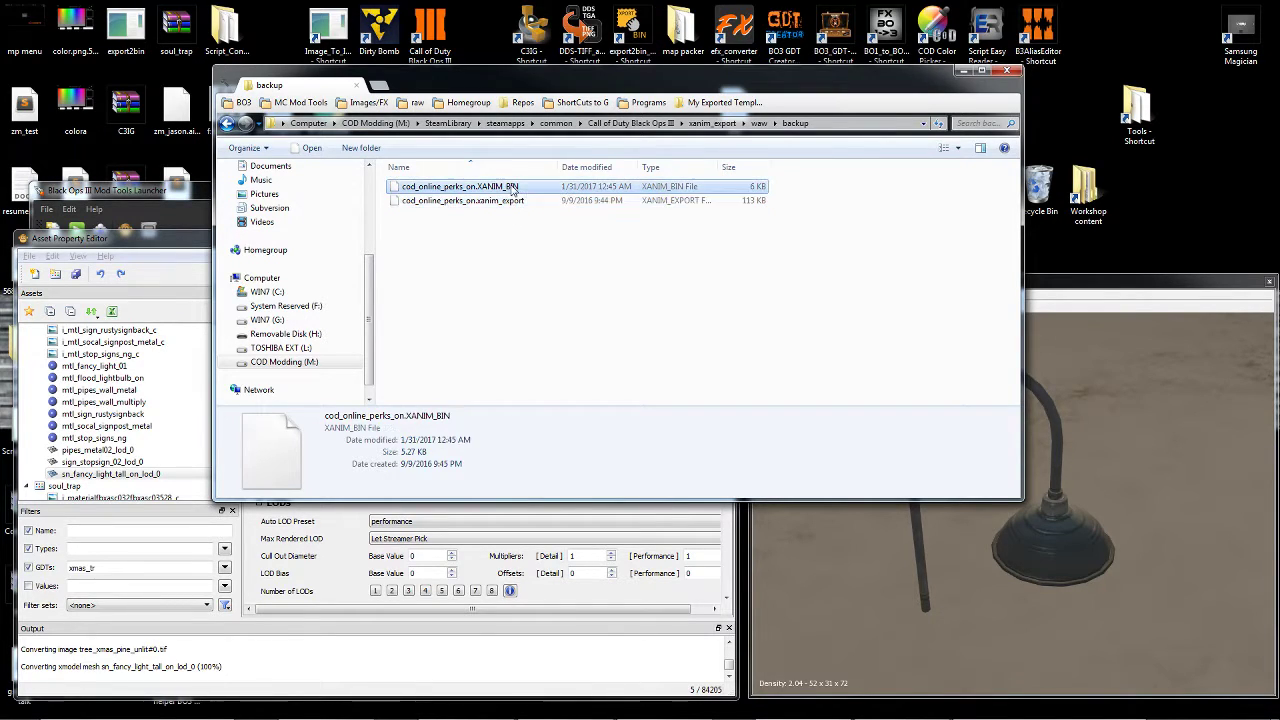
{"action": "key", "text": "shift+Delete"}
{"action": "left_click", "coordinate": [714, 422]}
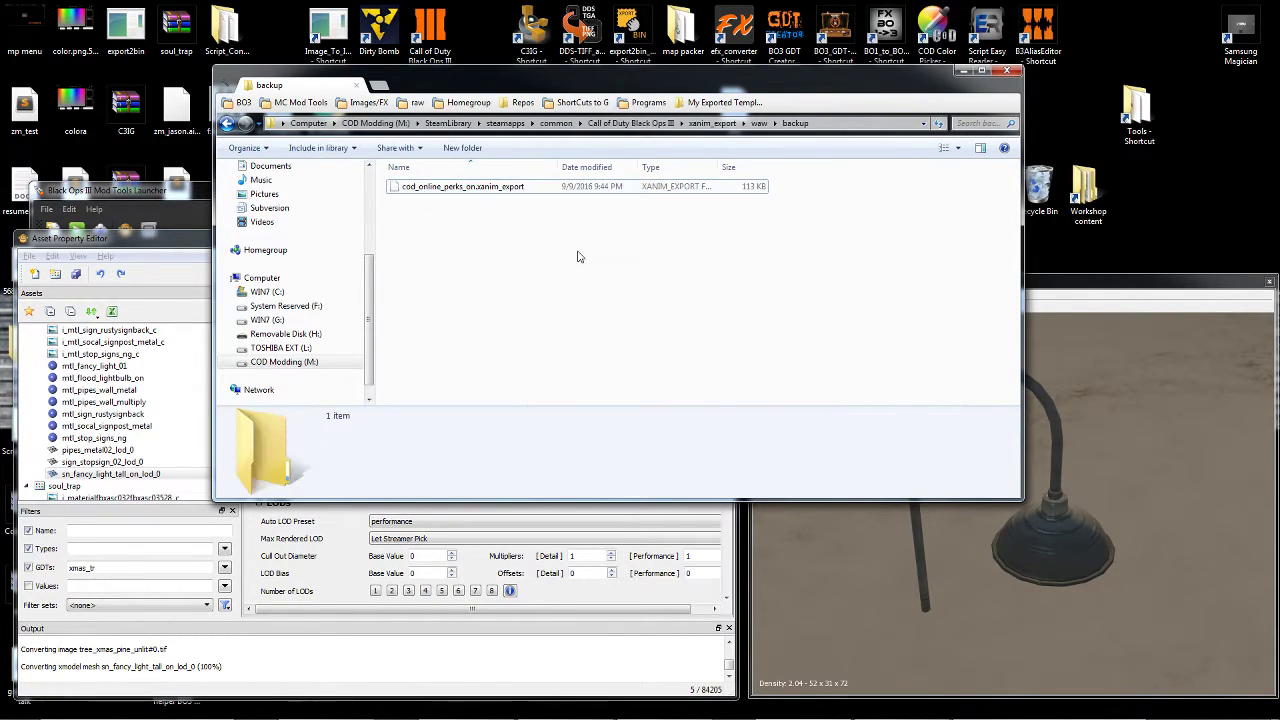
{"action": "left_click", "coordinate": [471, 188]}
{"action": "left_click_drag", "start_coordinate": [537, 38], "coordinate": [537, 40]}
{"action": "left_click", "coordinate": [667, 193]}
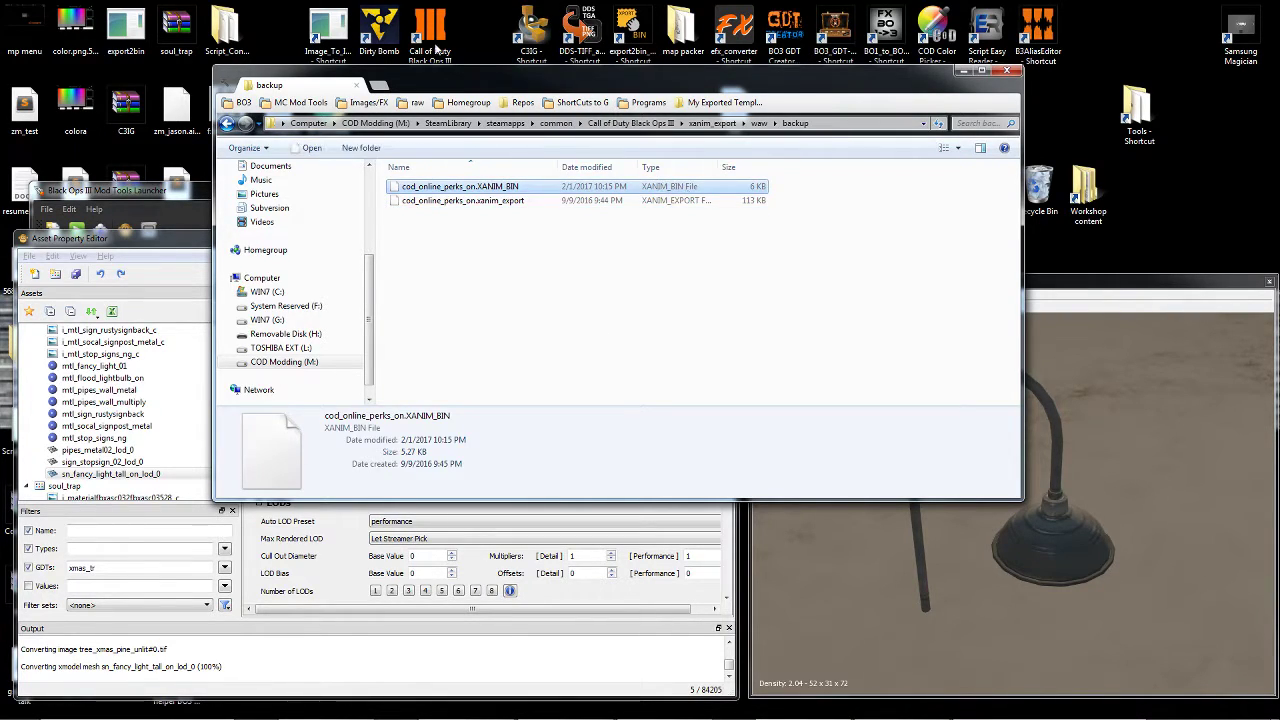
Go back to the Call of Duty Black Ops III folder and open model_export.
{"action": "left_click", "coordinate": [760, 123]}
{"action": "left_click", "coordinate": [633, 124]}
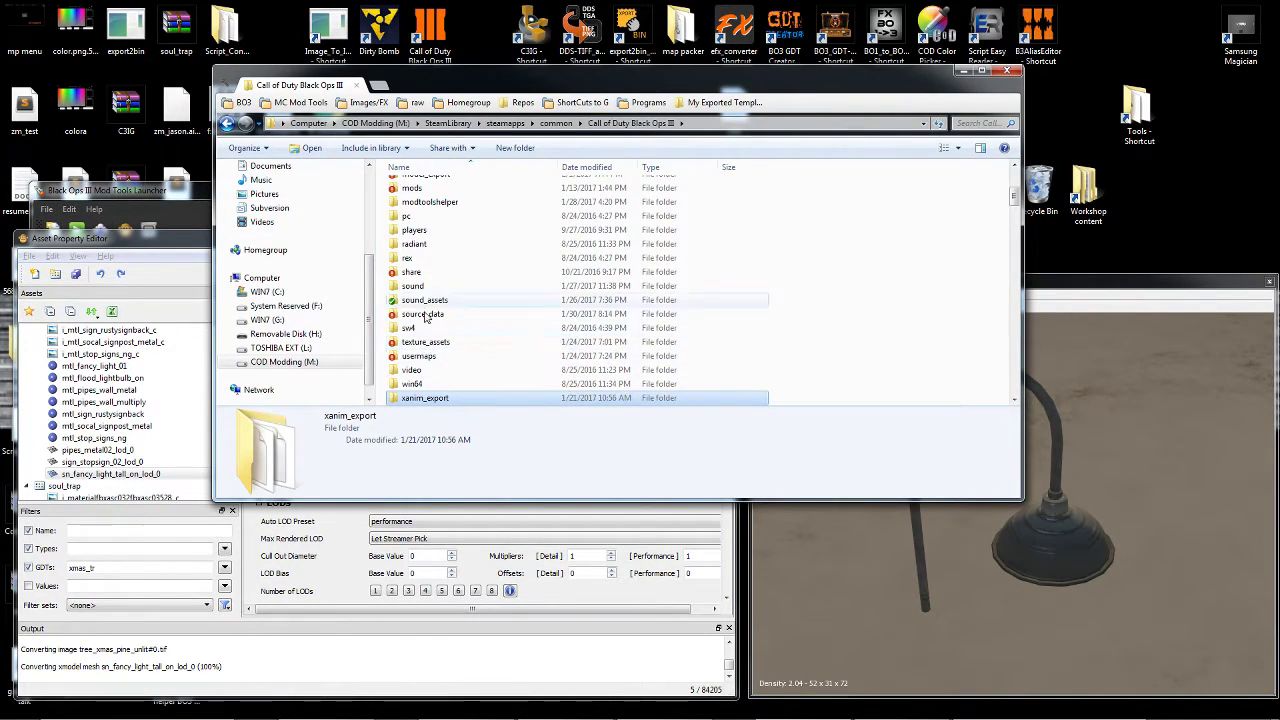
{"action": "left_click", "coordinate": [459, 218]}
{"action": "scroll", "coordinate": [480, 228], "scroll_direction": "up", "scroll_amount": 3}
{"action": "key", "text": "m"}
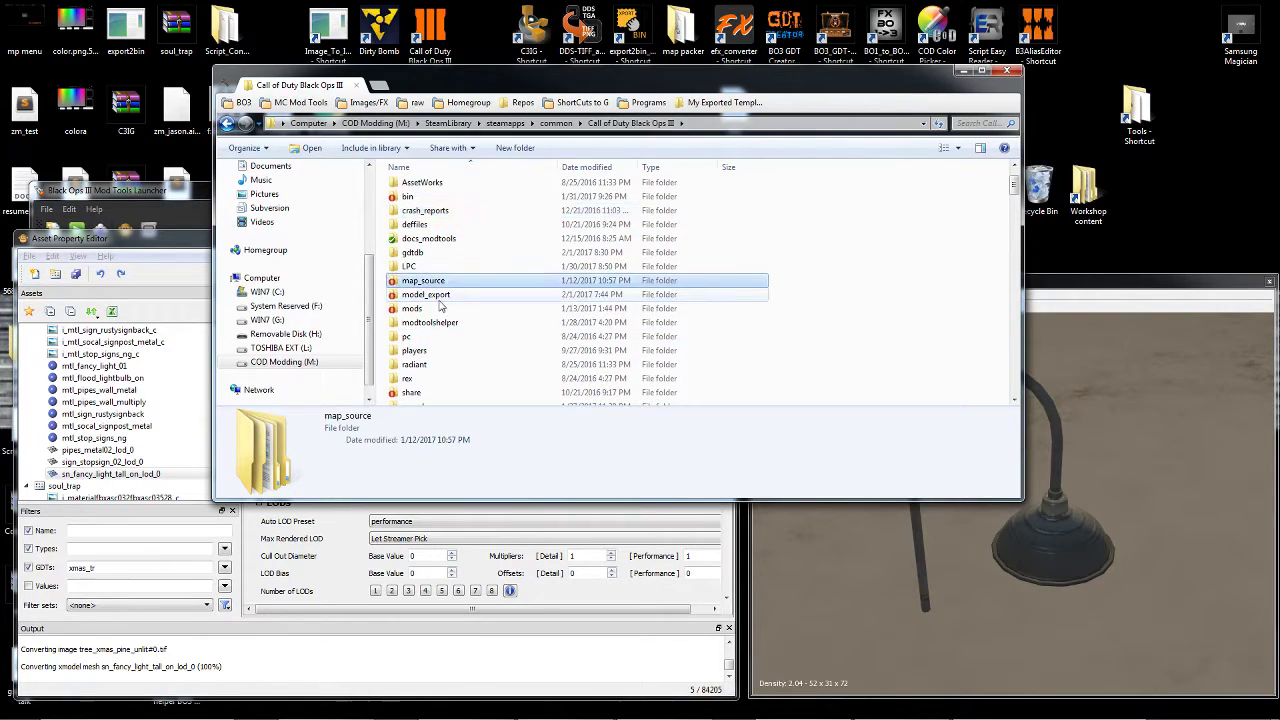
{"action": "left_click", "coordinate": [436, 298]}
{"action": "double_click", "coordinate": [436, 297]}
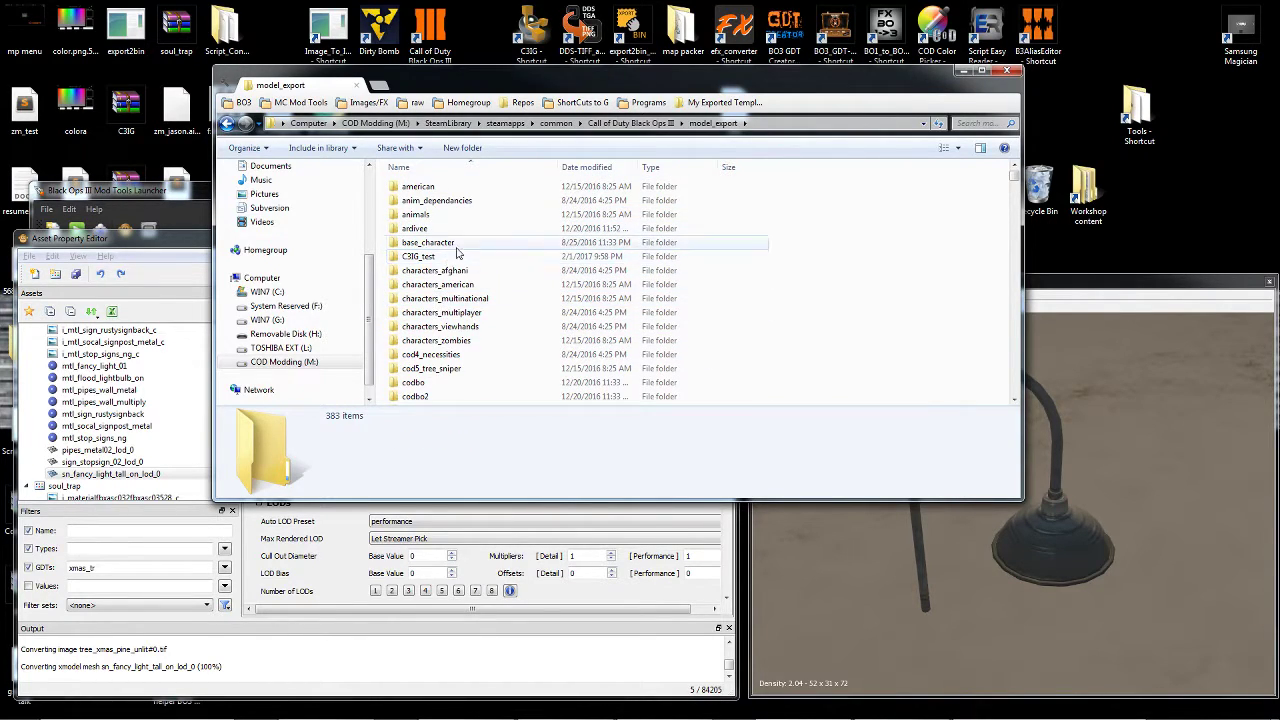
Open the _images folder of mil_barbedwire7 inside C3IG_test's Lime - ghost folder.
{"action": "left_click", "coordinate": [425, 258]}
{"action": "double_click", "coordinate": [425, 258]}
{"action": "double_click", "coordinate": [432, 215]}
{"action": "left_click", "coordinate": [438, 200]}
{"action": "double_click", "coordinate": [438, 200]}
{"action": "left_click", "coordinate": [420, 189]}
{"action": "double_click", "coordinate": [420, 189]}
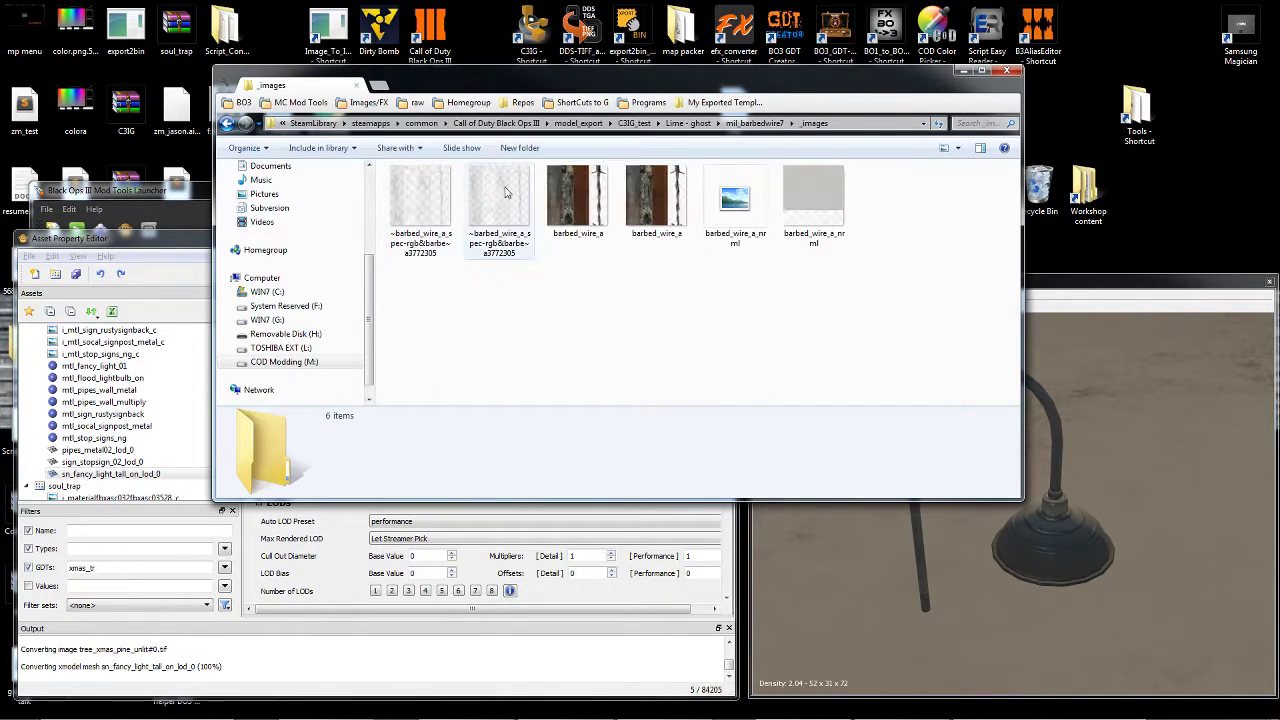
Permanently delete the three converted copies of the barbed wire specular, color and normal images, keeping the DDS originals.
{"action": "left_click", "coordinate": [422, 200]}
{"action": "left_click", "coordinate": [476, 216]}
{"action": "left_click", "coordinate": [656, 205], "text": "ctrl"}
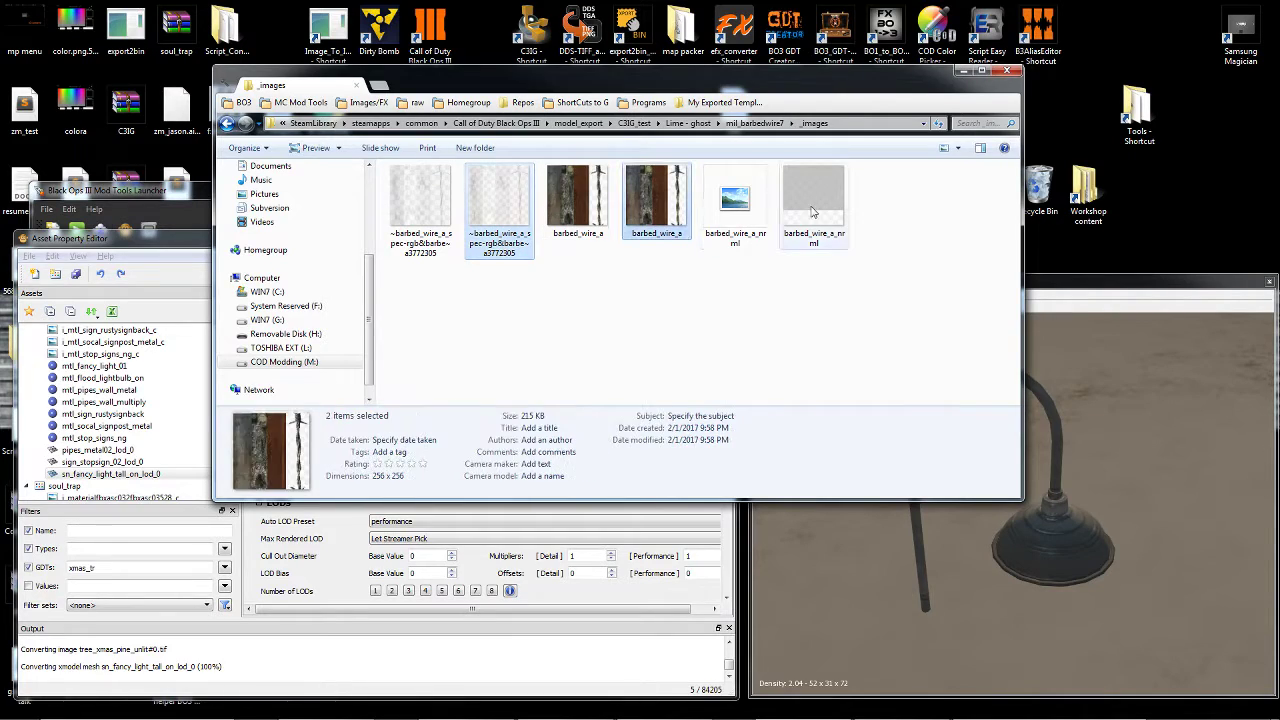
{"action": "left_click", "coordinate": [806, 218], "text": "ctrl"}
{"action": "key", "text": "shift+Delete"}
{"action": "left_click", "coordinate": [690, 377]}
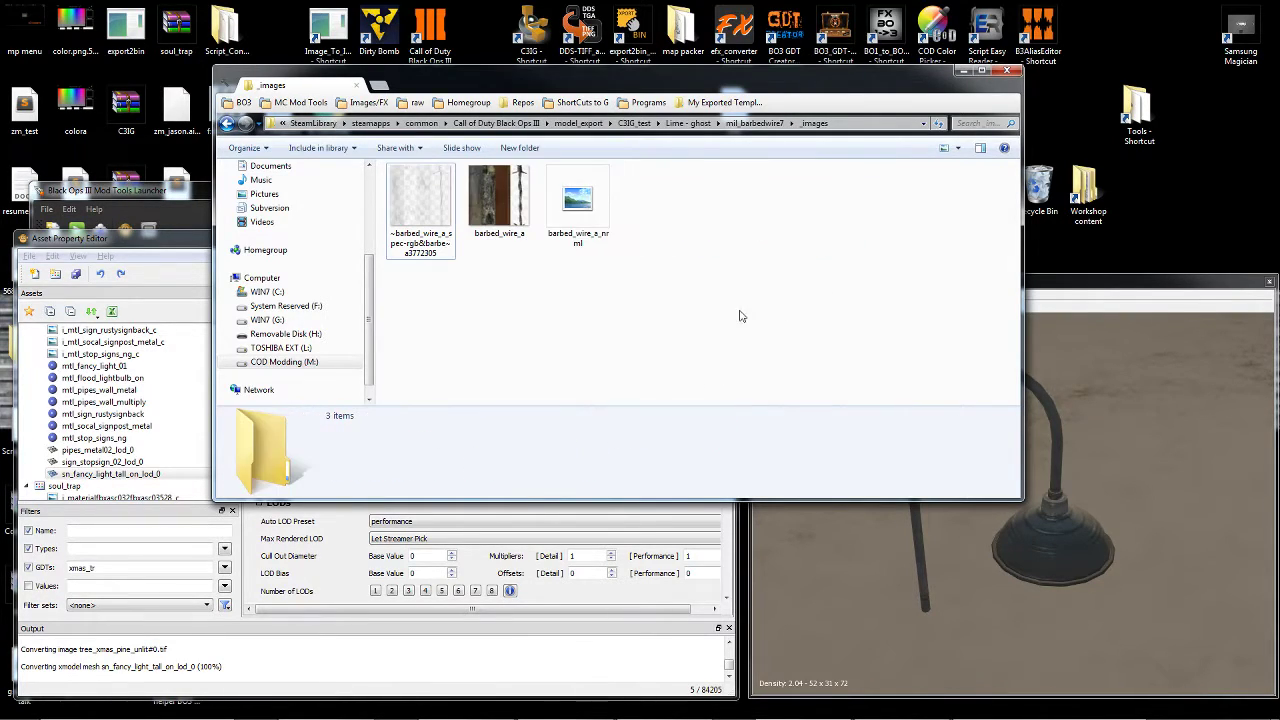
Convert the barbed_wire_a DDS image on its own, then the whole _images folder, with DDS_To_TIFF and check the converted images.
{"action": "left_click", "coordinate": [498, 200]}
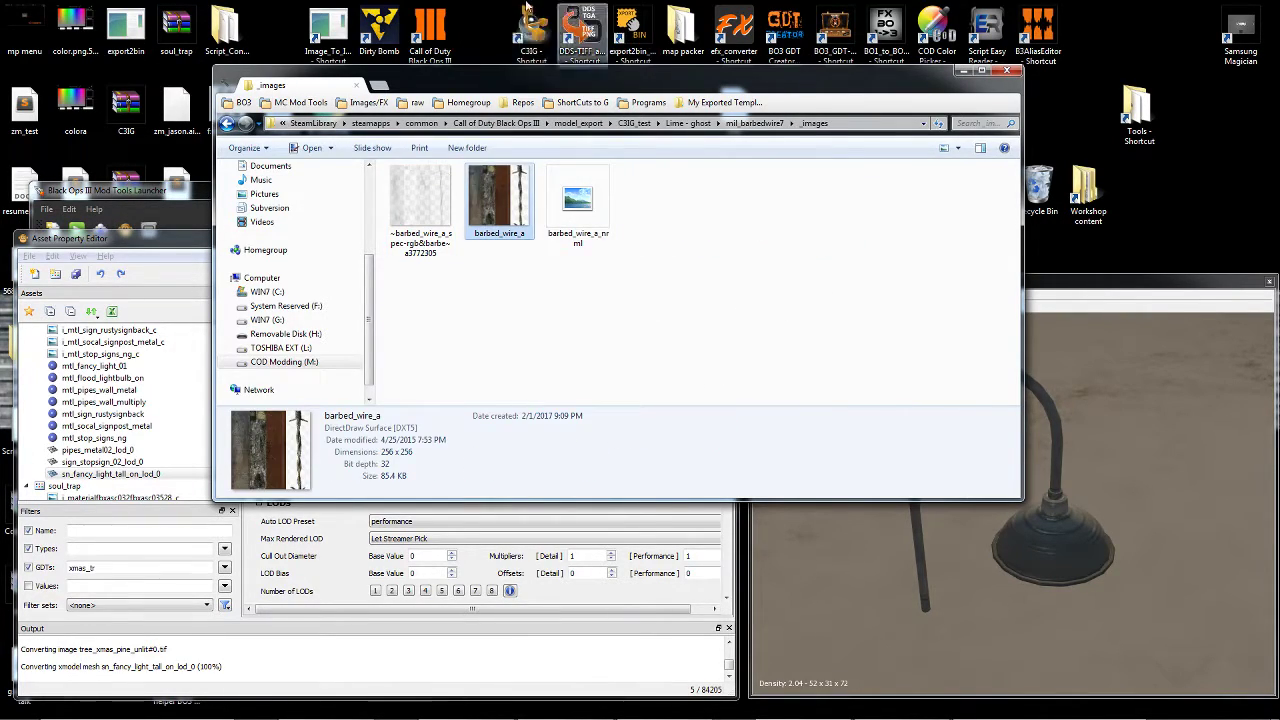
{"action": "left_click", "coordinate": [523, 322]}
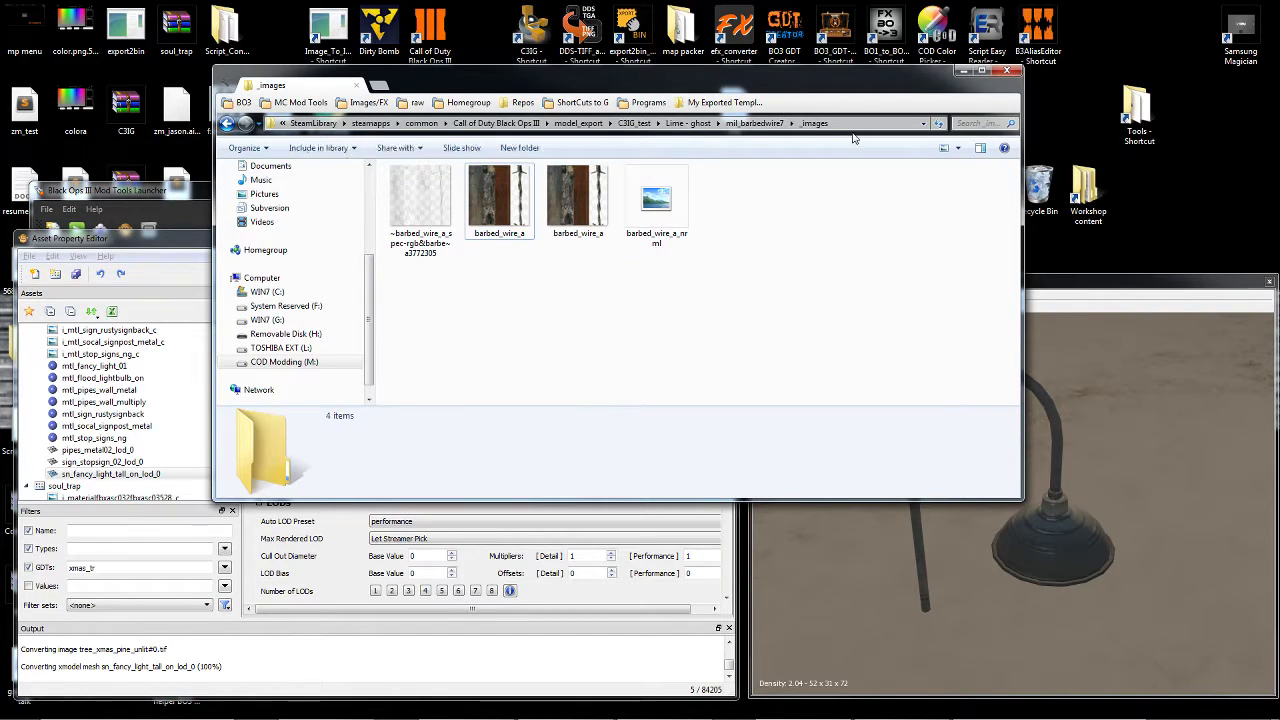
{"action": "left_click", "coordinate": [756, 123]}
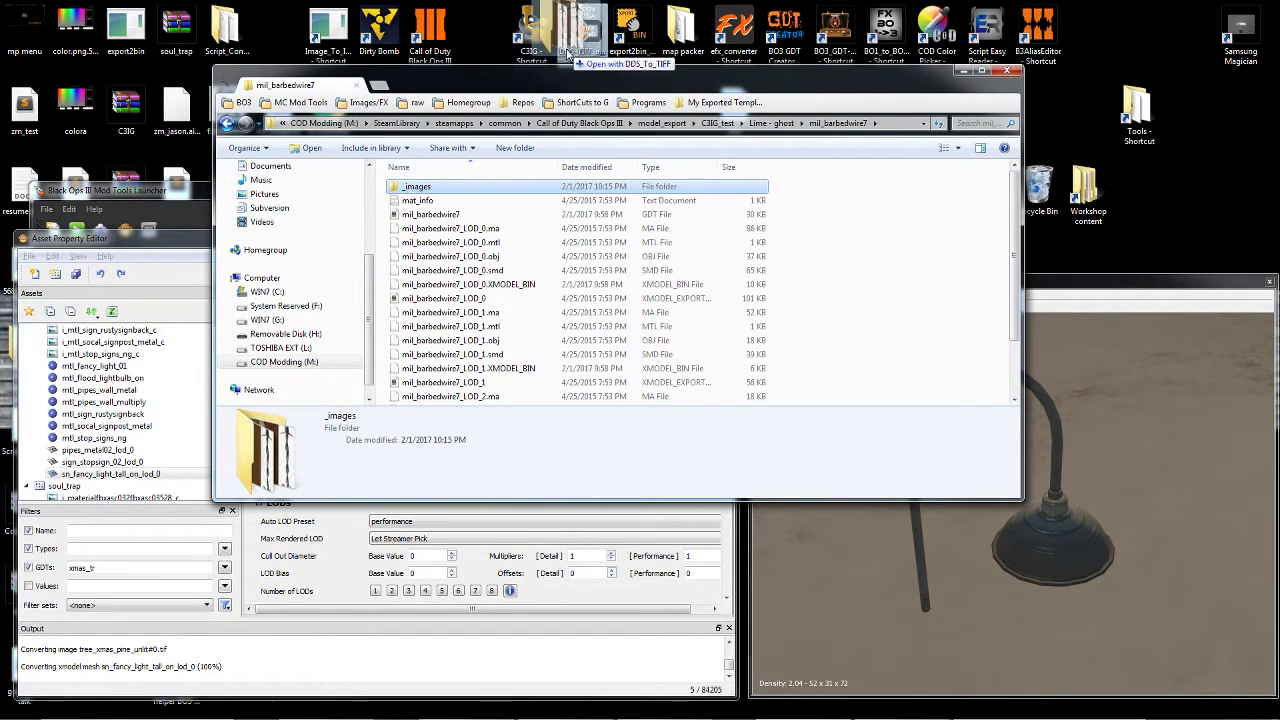
{"action": "double_click", "coordinate": [410, 188]}
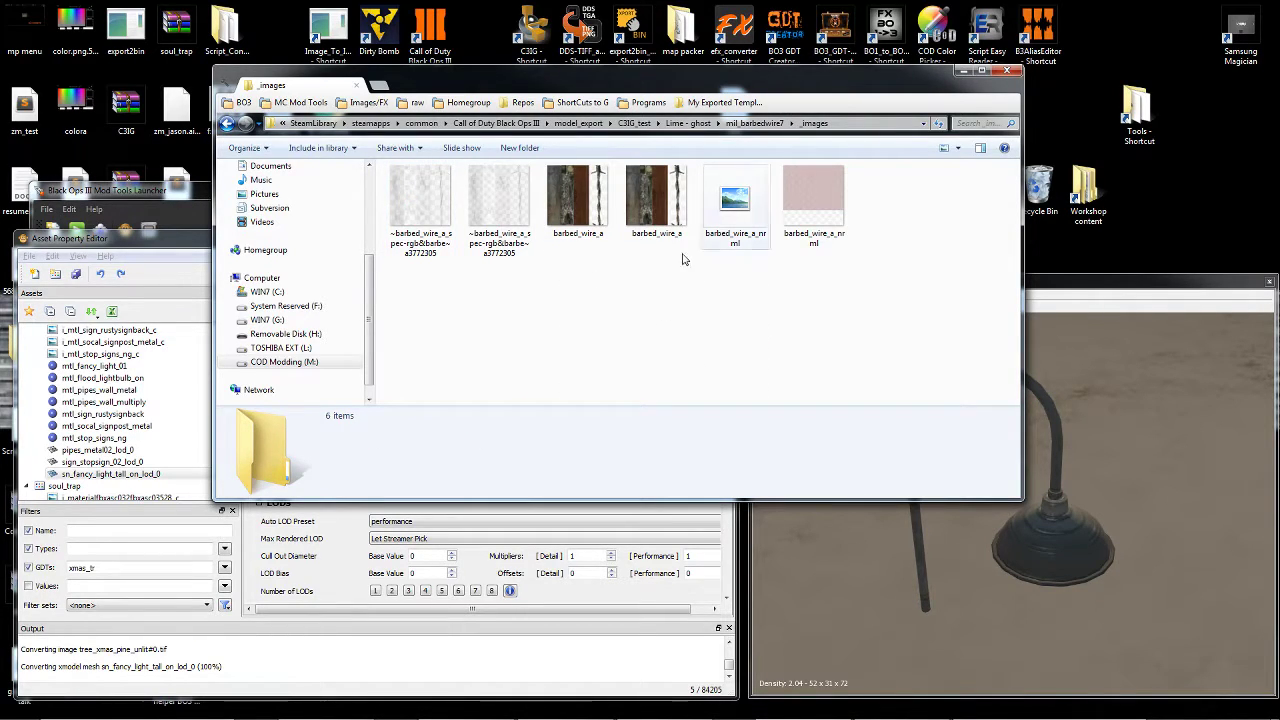
{"action": "left_click", "coordinate": [756, 123]}
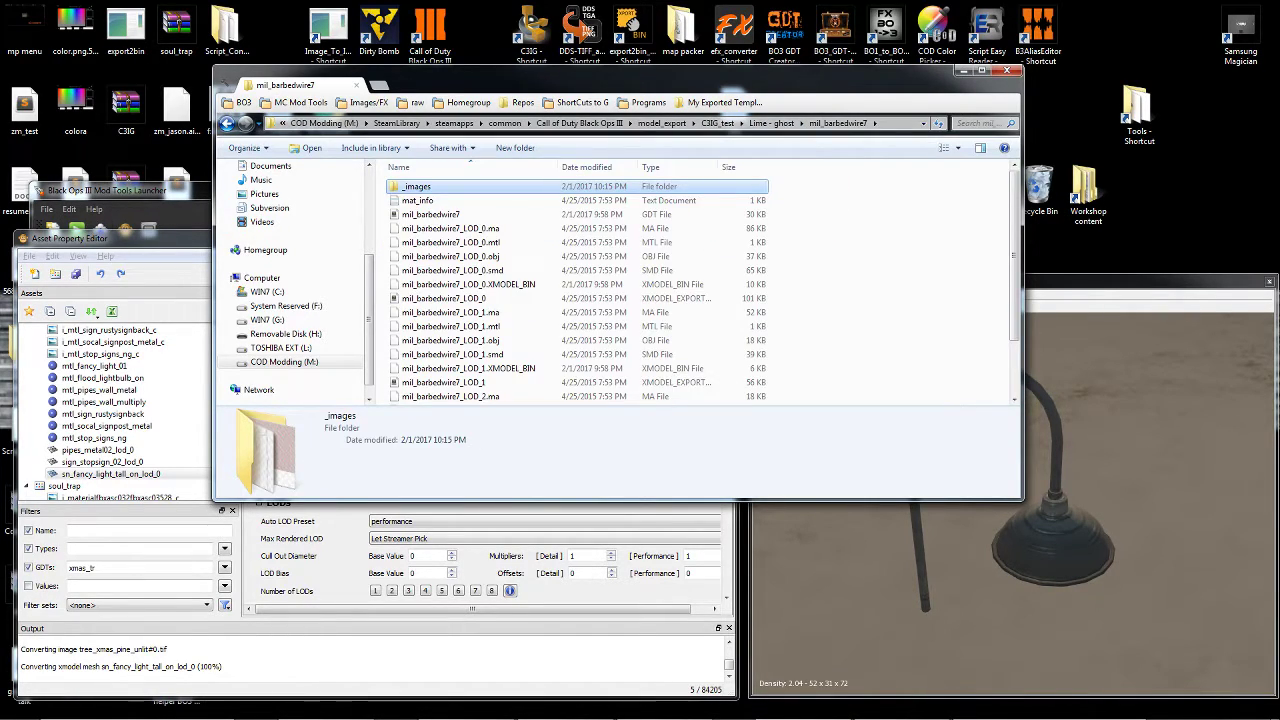
{"action": "left_click", "coordinate": [598, 466]}
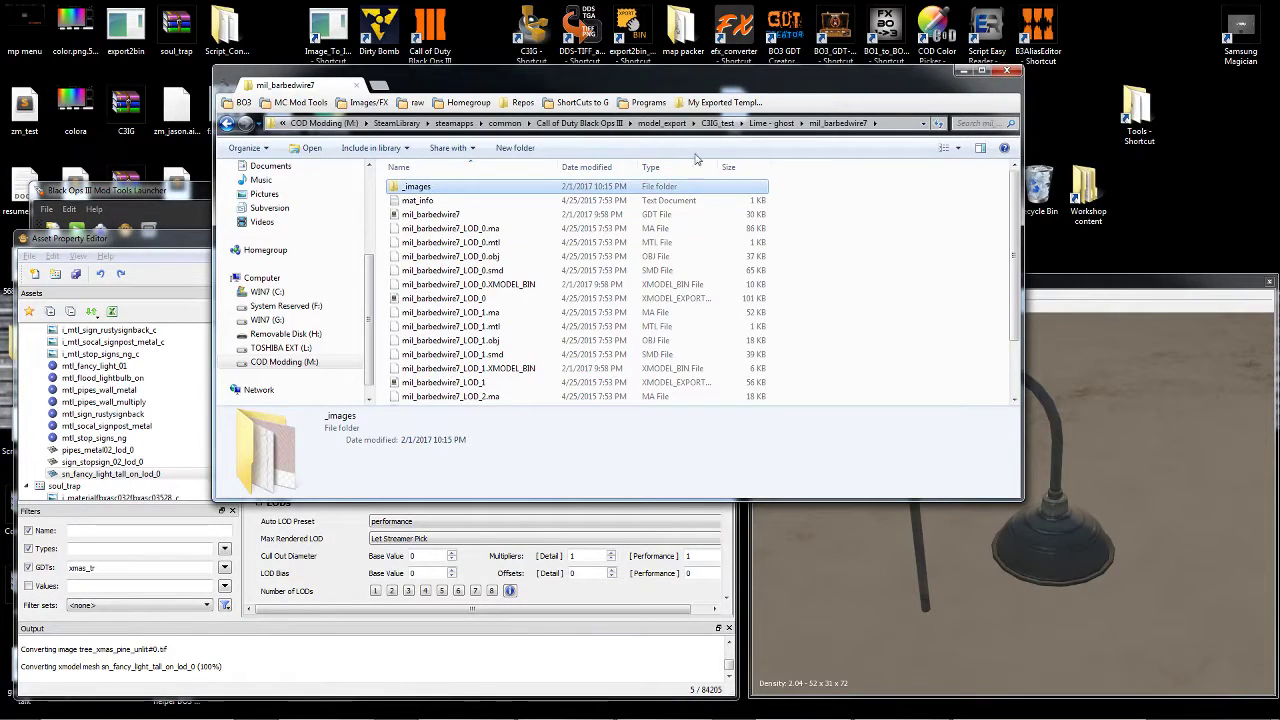